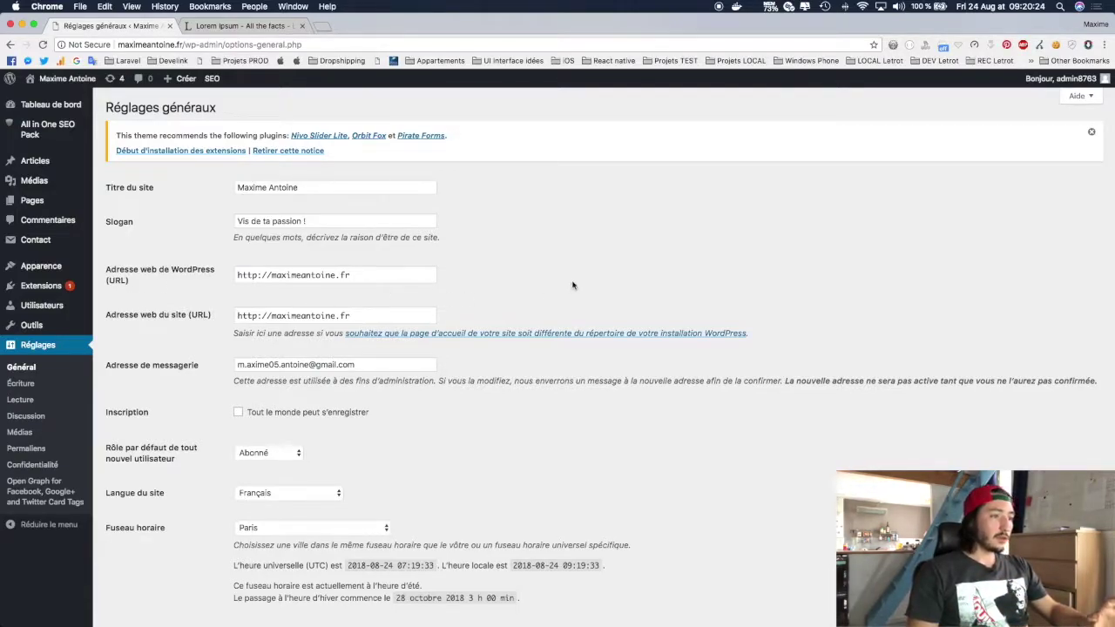
# Open the site's permalink settings.
pyautogui.click(18, 449)
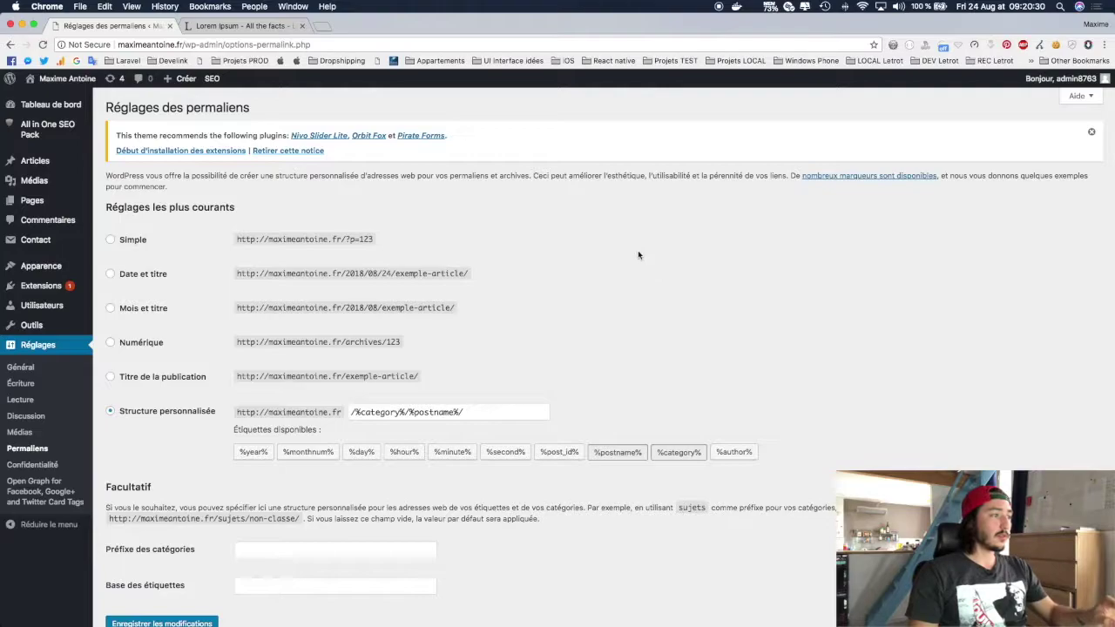
pyautogui.scroll(-2, 523, 305)
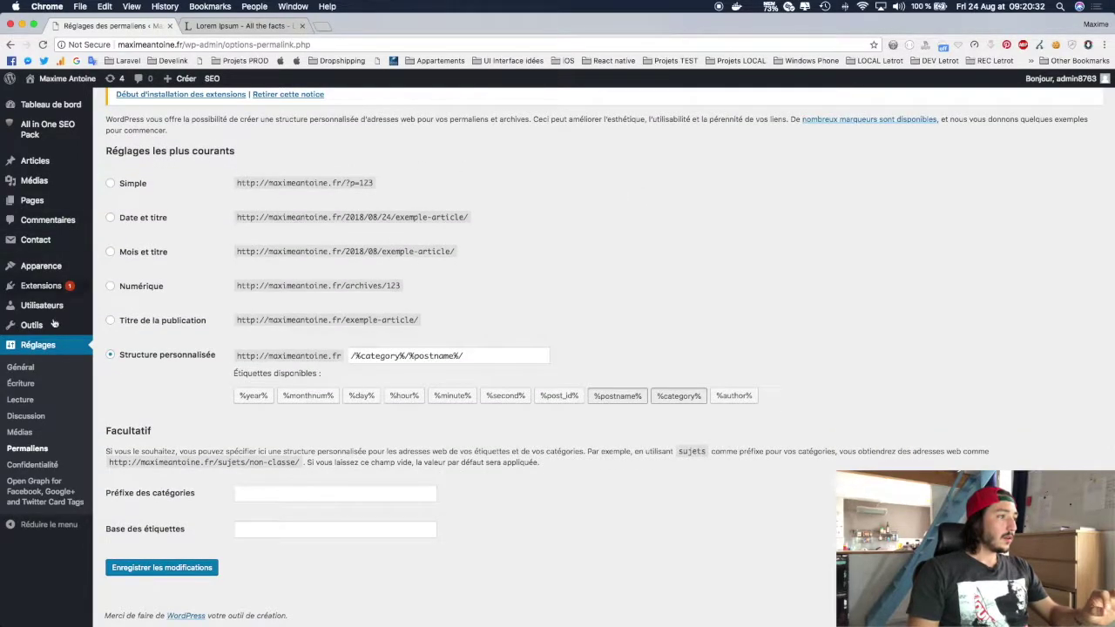
# Try the Simple, Structure personnalisée and Titre de la publication permalink options.
pyautogui.click(113, 184)
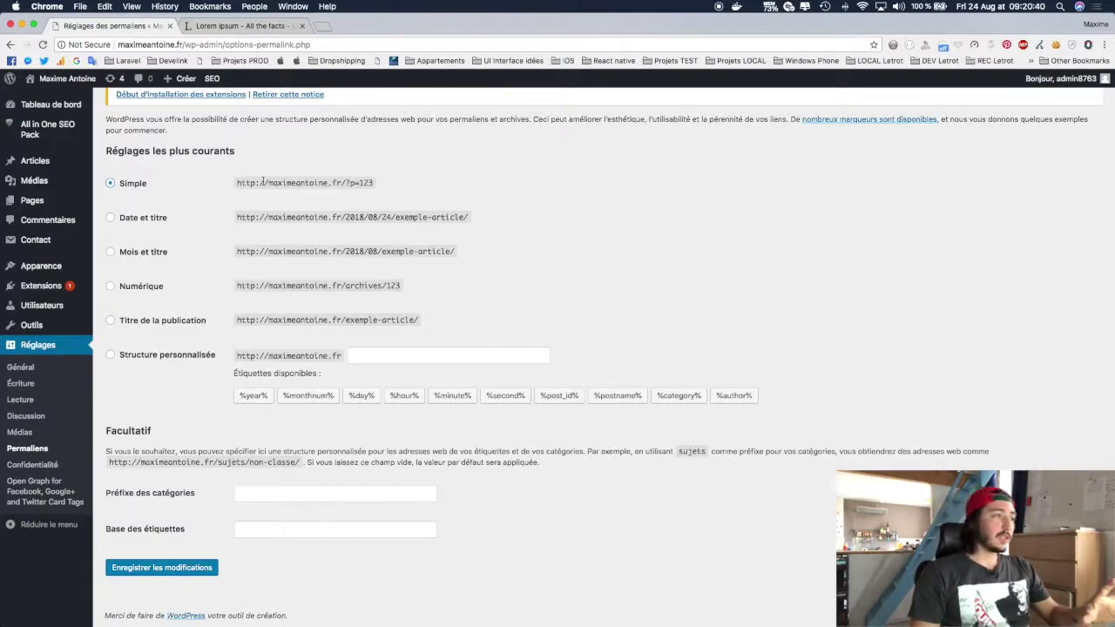
pyautogui.click(174, 359)
pyautogui.click(430, 357)
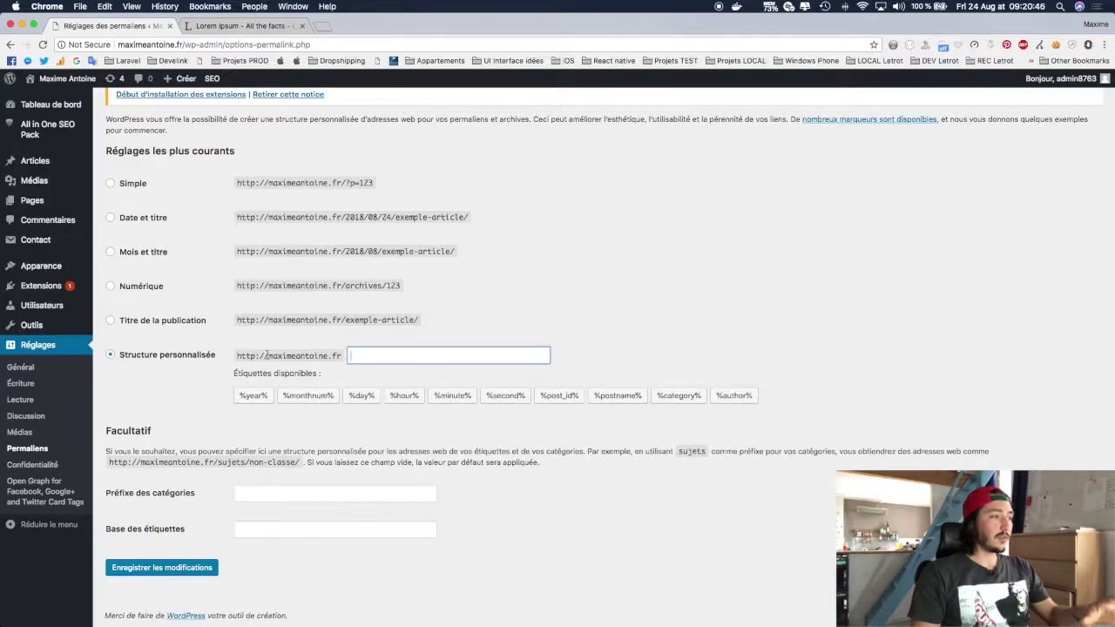
pyautogui.click(183, 319)
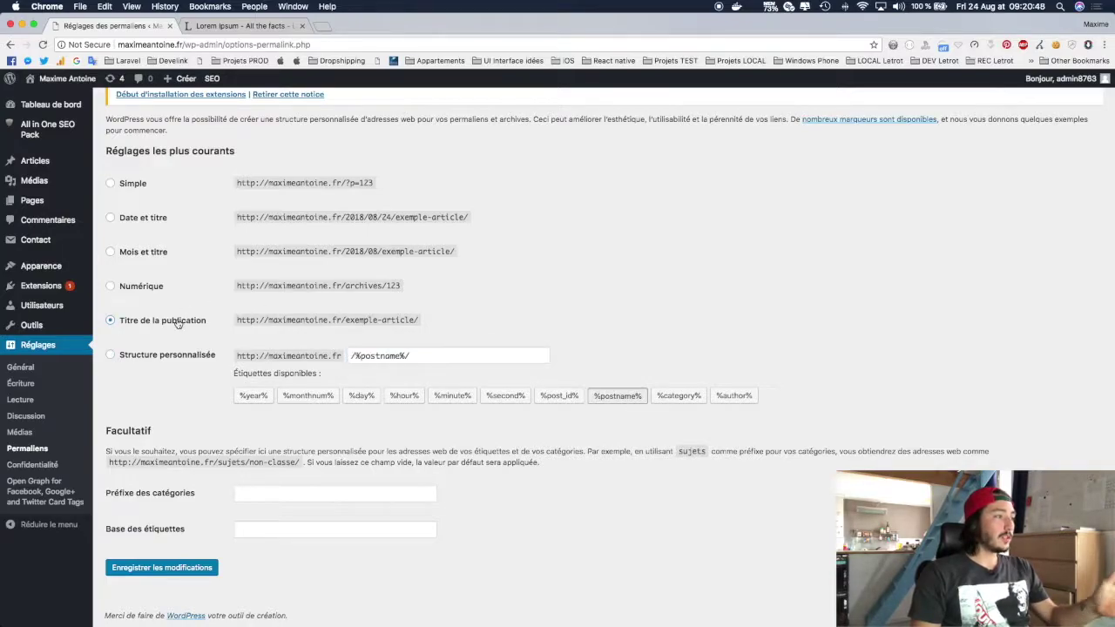
# Set the custom permalink structure to /%category%/%postname% without a trailing slash and save the changes.
pyautogui.click(168, 359)
pyautogui.moveTo(406, 358); pyautogui.dragTo(326, 359)
pyautogui.press('BackSpace')
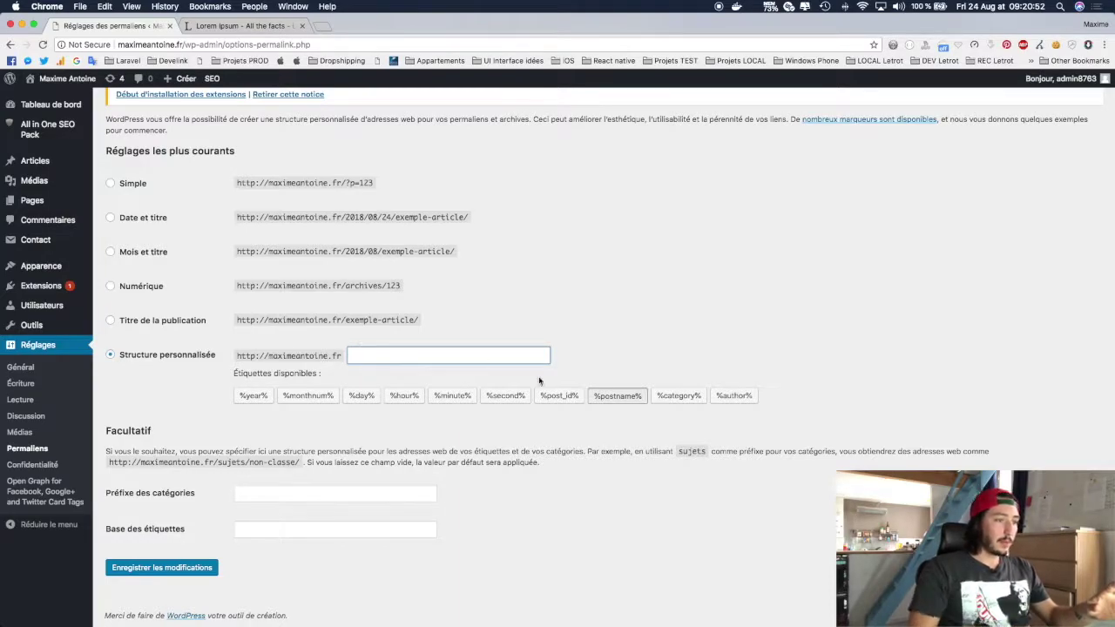
pyautogui.click(671, 397)
pyautogui.click(630, 398)
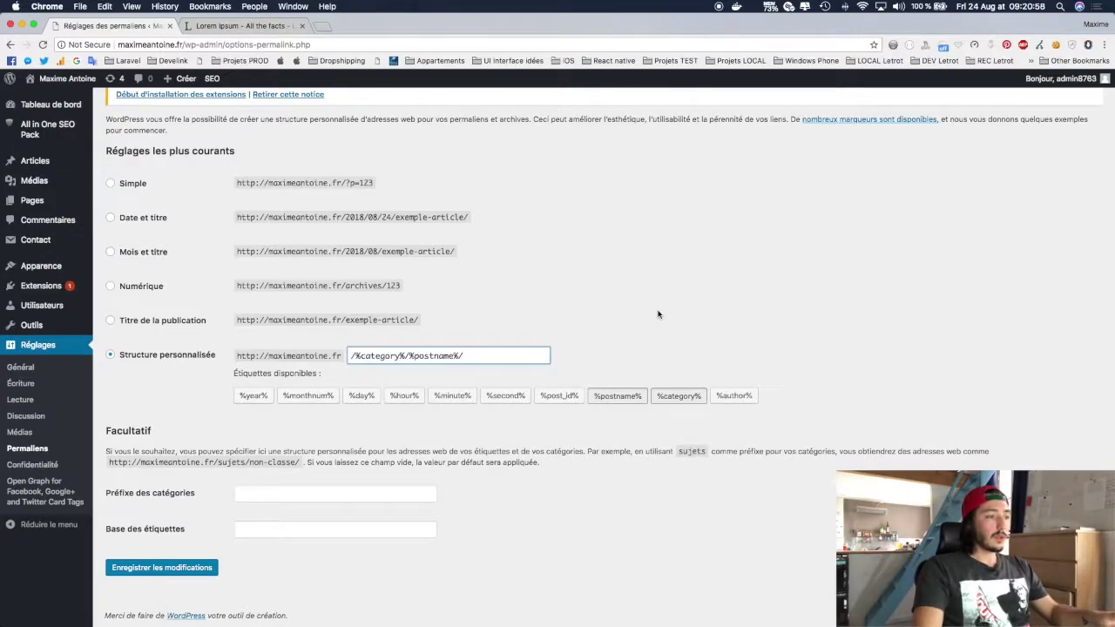
pyautogui.press('BackSpace')
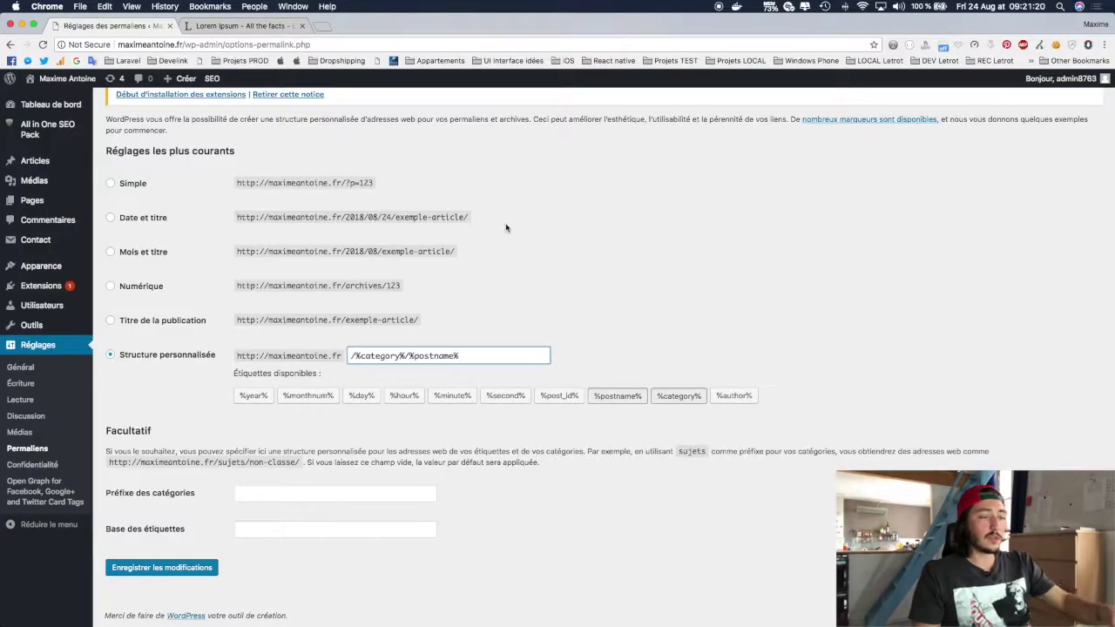
pyautogui.click(170, 572)
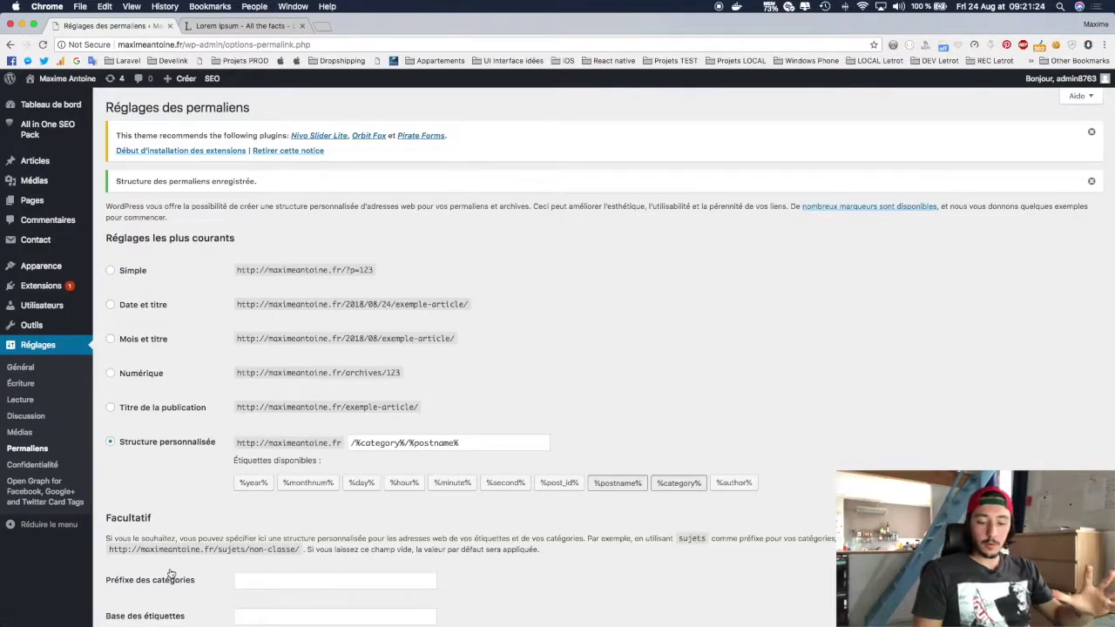
# Create a new article titled "J'ai cuisiné dans un train".
pyautogui.moveTo(67, 238)
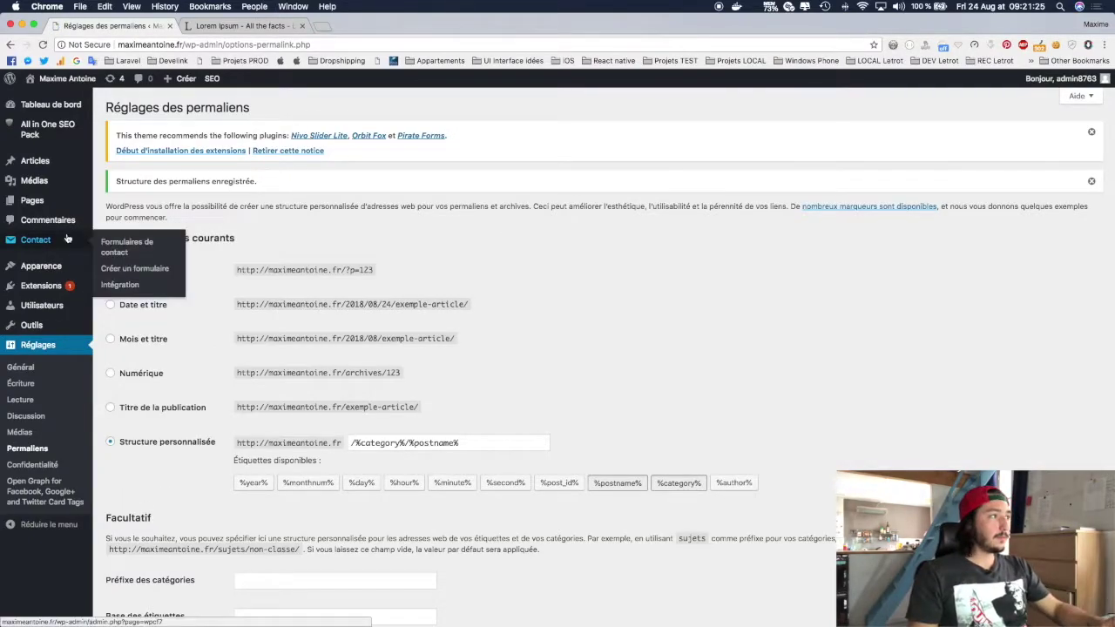
pyautogui.click(42, 161)
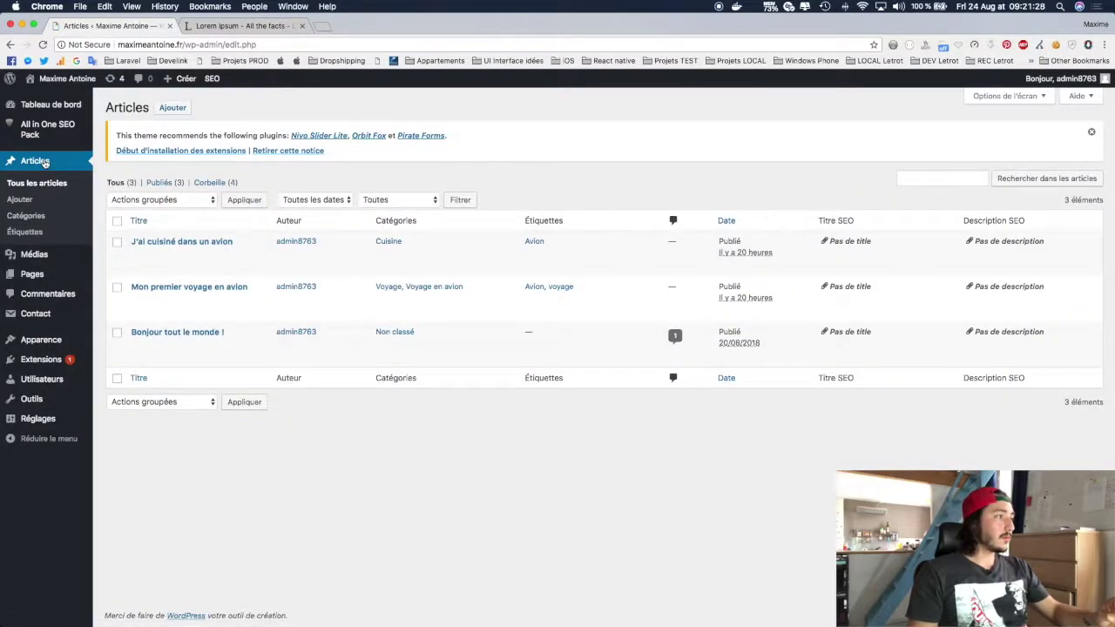
pyautogui.click(31, 202)
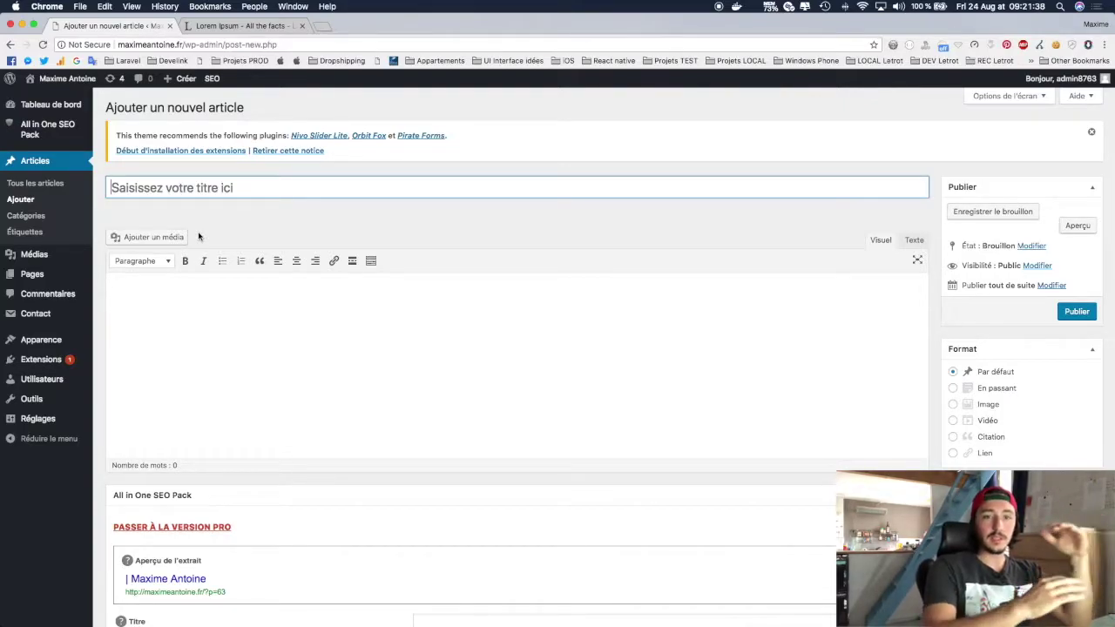
pyautogui.click(216, 184)
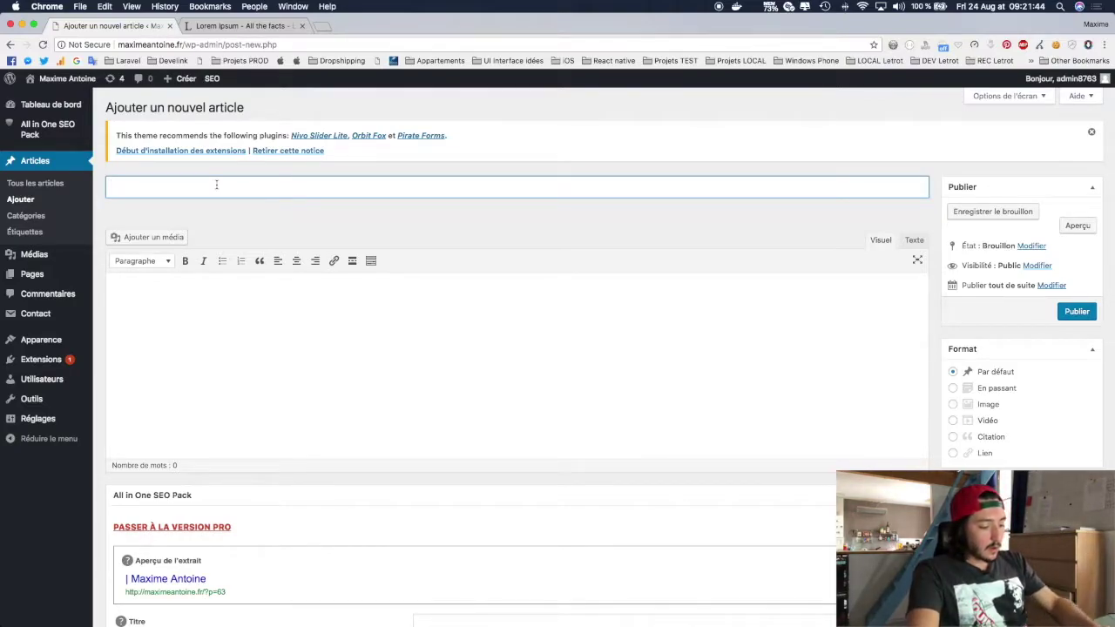
pyautogui.write("J'ai cu")
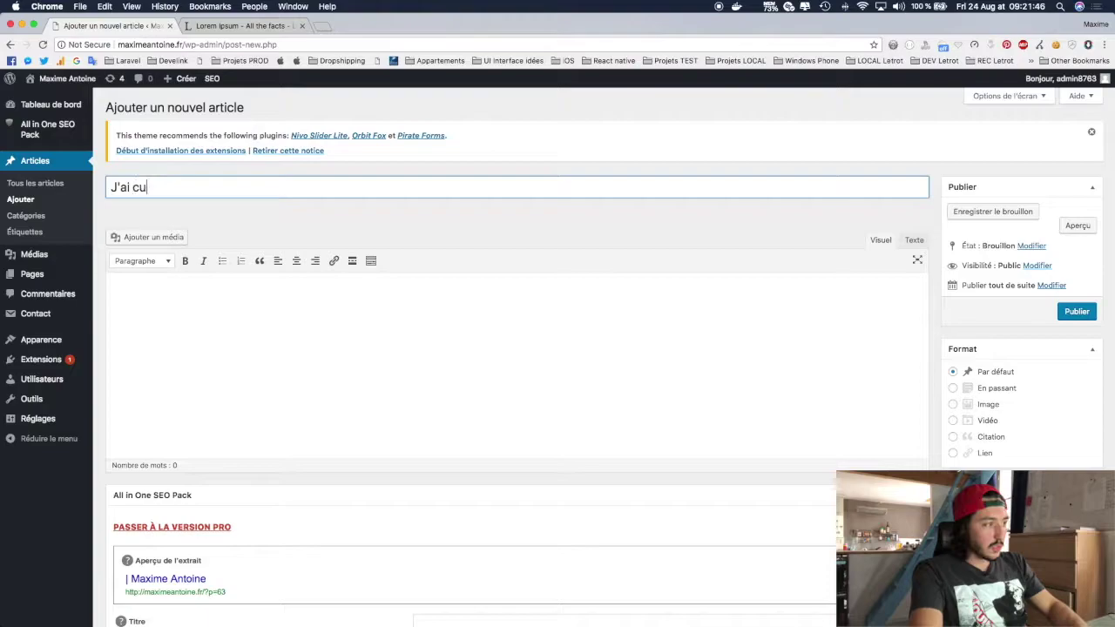
pyautogui.write('isiné dans un train')
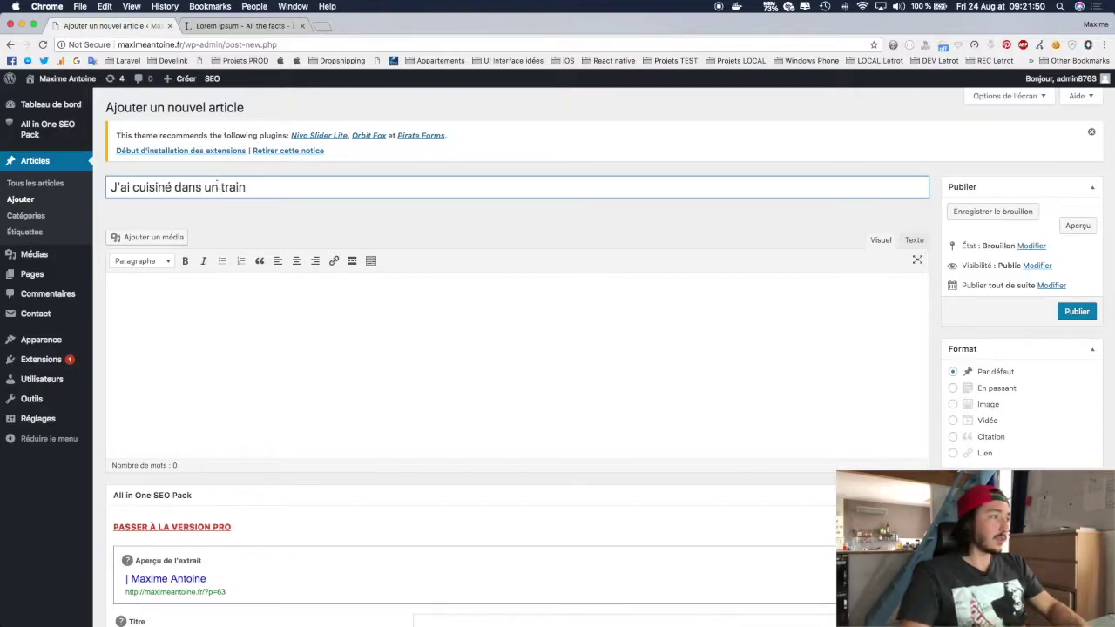
# Copy the five Lorem Ipsum paragraphs from the open lipsum.com page into the article's body.
pyautogui.click(270, 26)
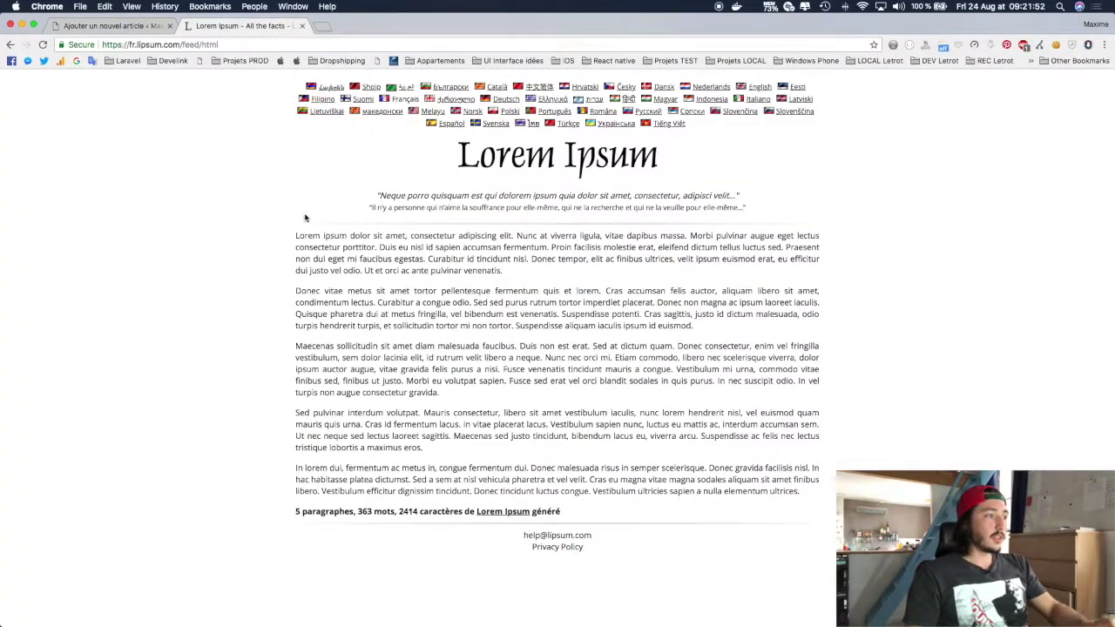
pyautogui.moveTo(295, 234); pyautogui.dragTo(816, 505)
pyautogui.press('super+c')
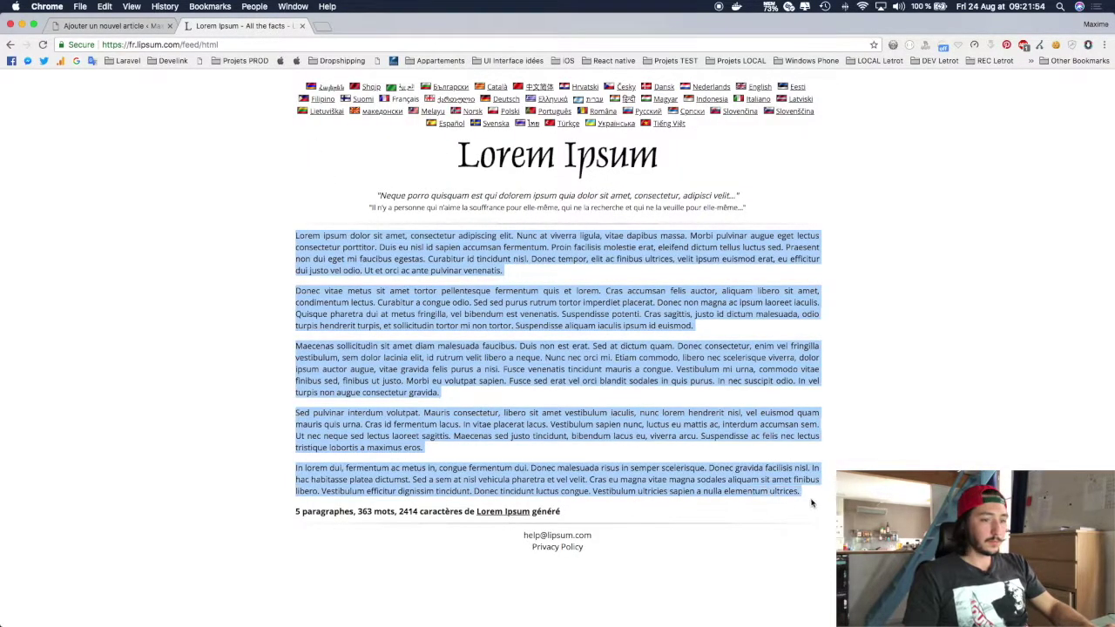
pyautogui.click(140, 28)
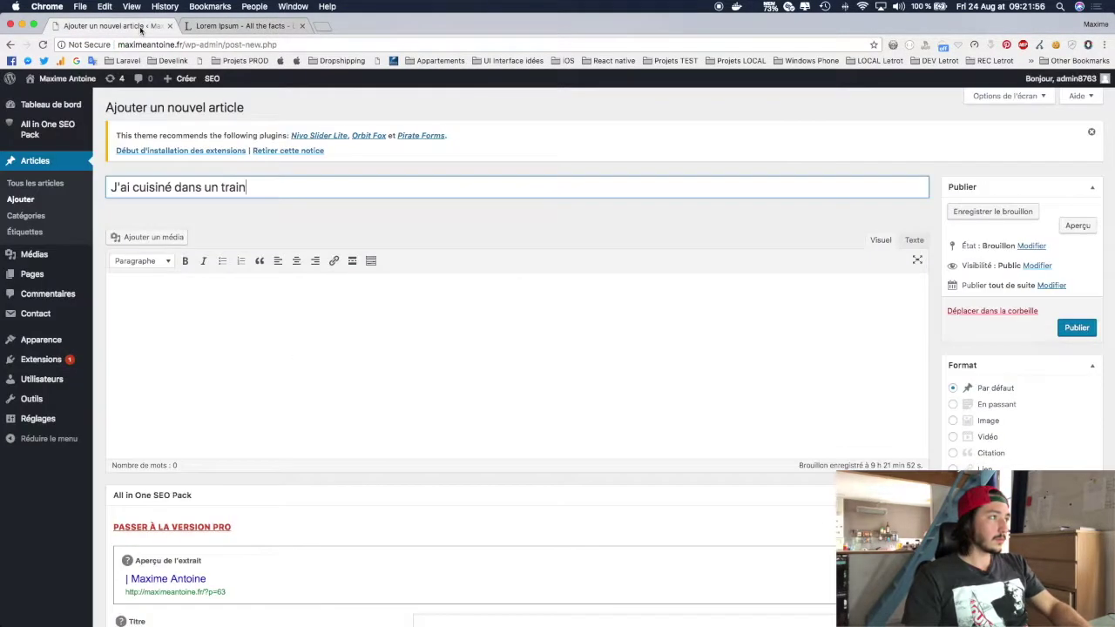
pyautogui.click(232, 441)
pyautogui.press('super+v')
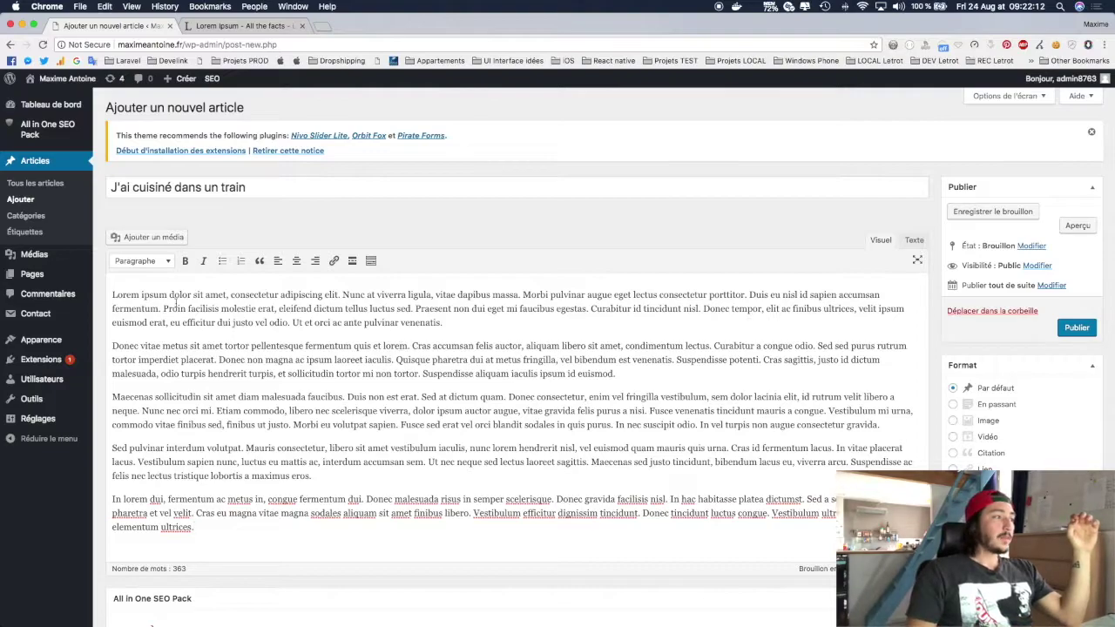
# Preview the draft article and look at how its title and text appear on the site.
pyautogui.click(258, 190)
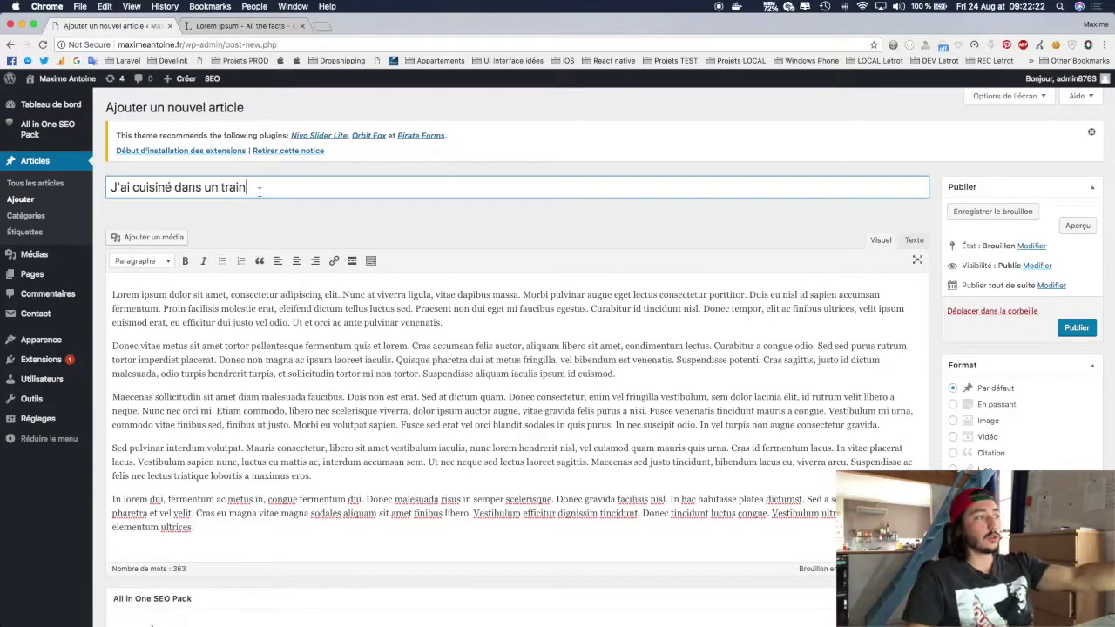
pyautogui.press('super+a')
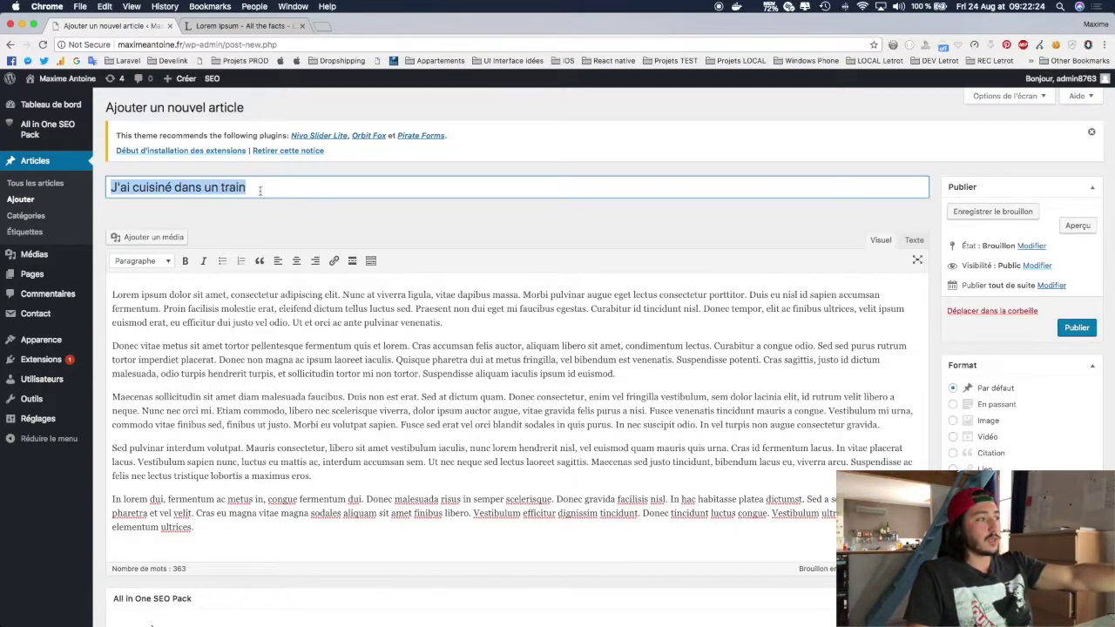
pyautogui.click(1081, 226)
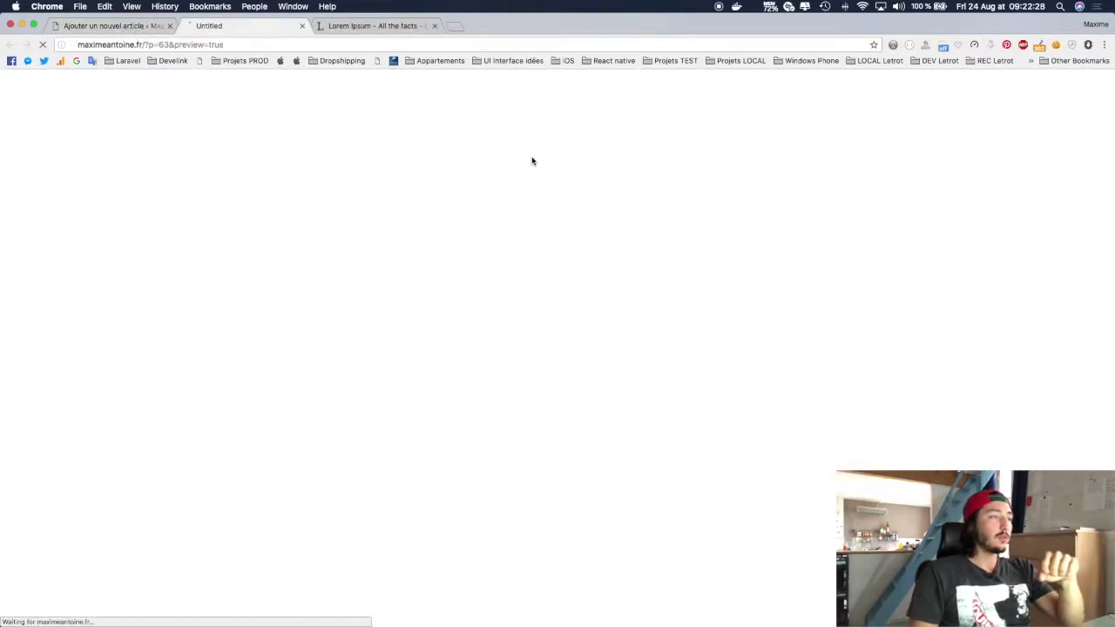
pyautogui.scroll(-3, 390, 281)
pyautogui.scroll(-2, 390, 280)
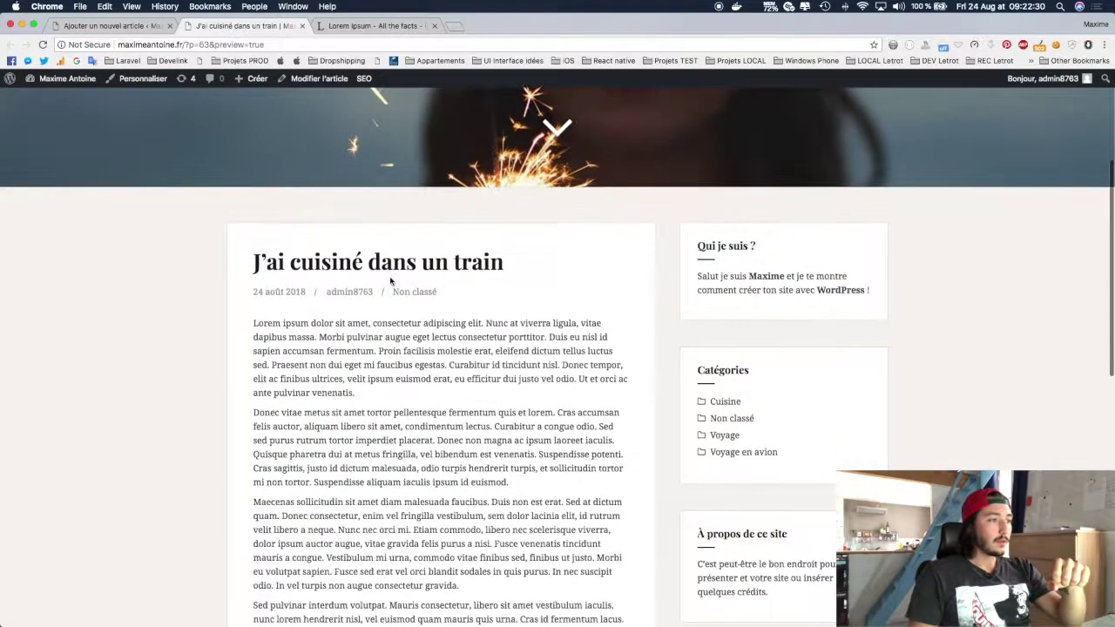
# Inspect the HTML element of the article title in the preview page.
pyautogui.rightClick(391, 204)
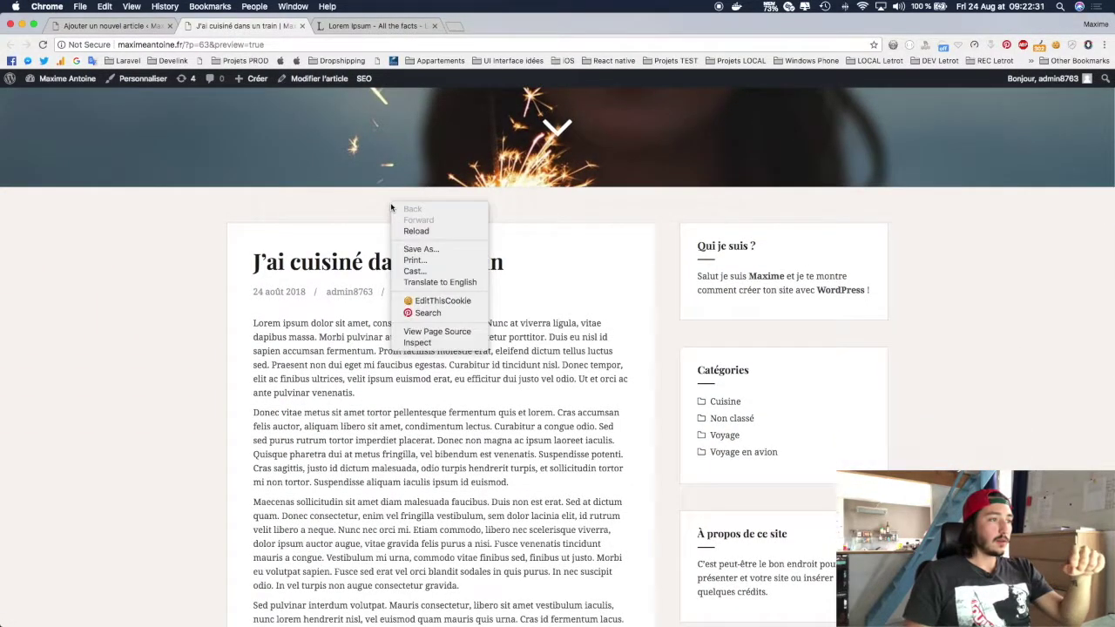
pyautogui.click(418, 342)
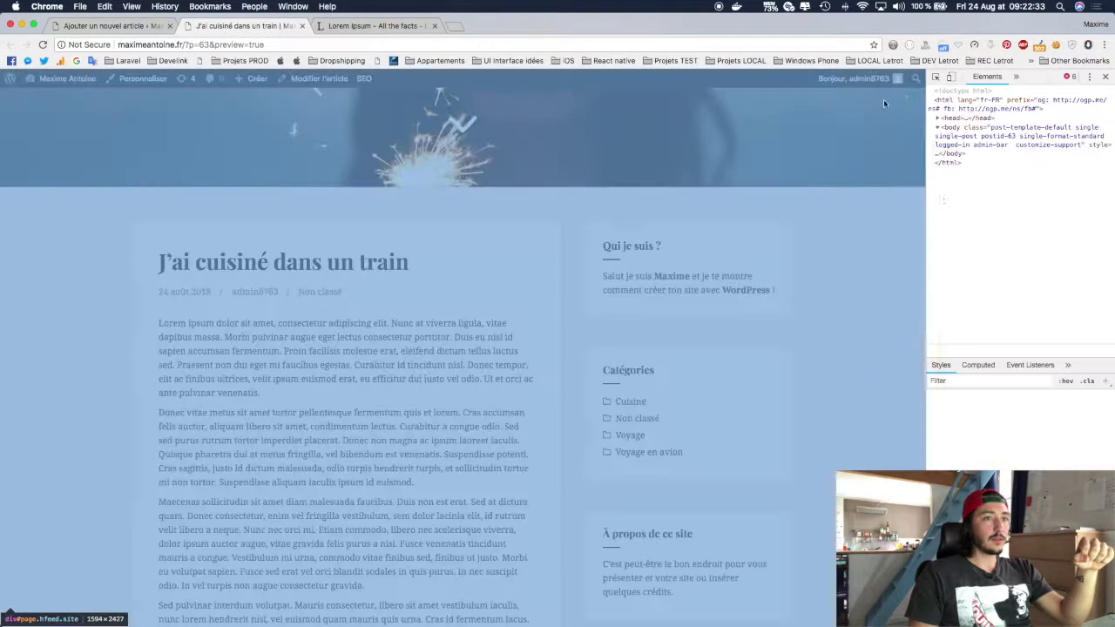
pyautogui.click(936, 76)
pyautogui.click(240, 263)
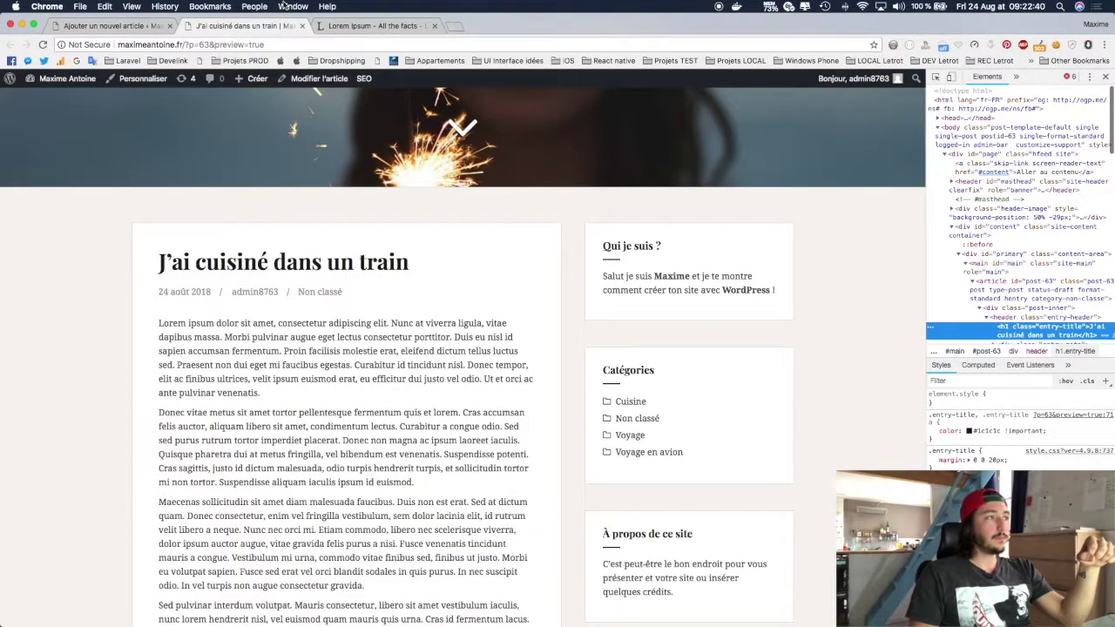
# Return to the article editor and add "J'arrive dans le train" as a separate paragraph at the start of the body.
pyautogui.click(138, 29)
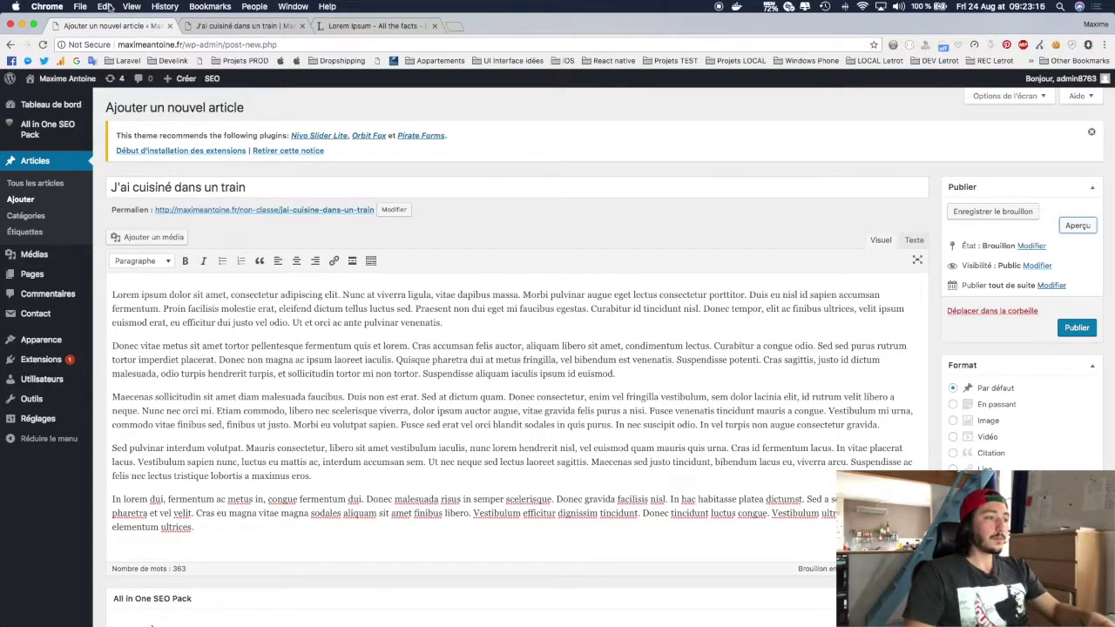
pyautogui.scroll(-2, 381, 251)
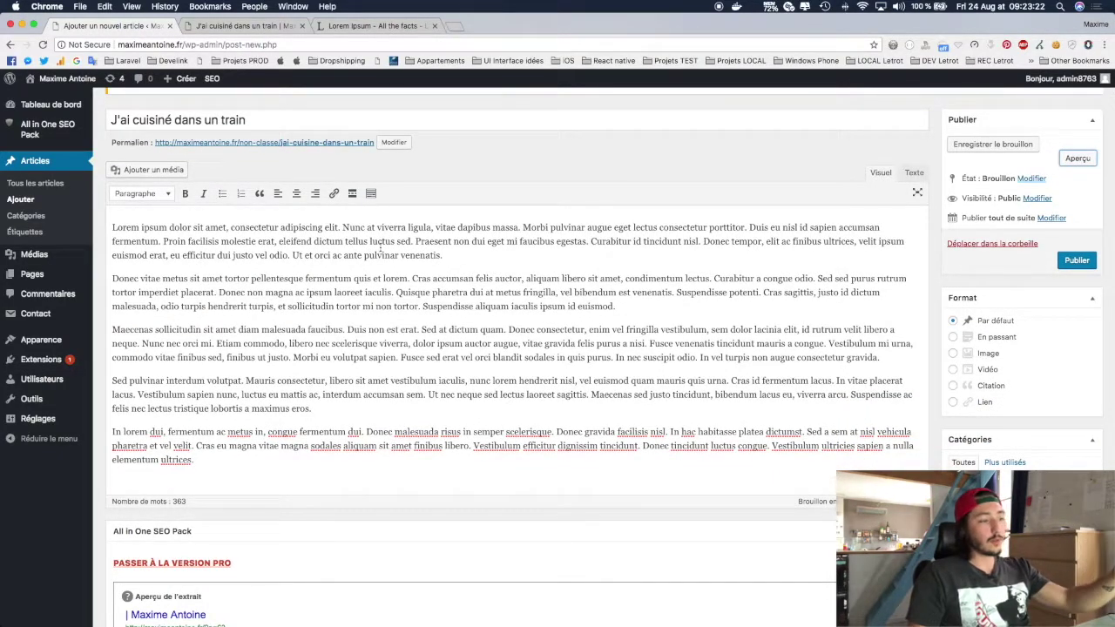
pyautogui.scroll(2, 407, 214)
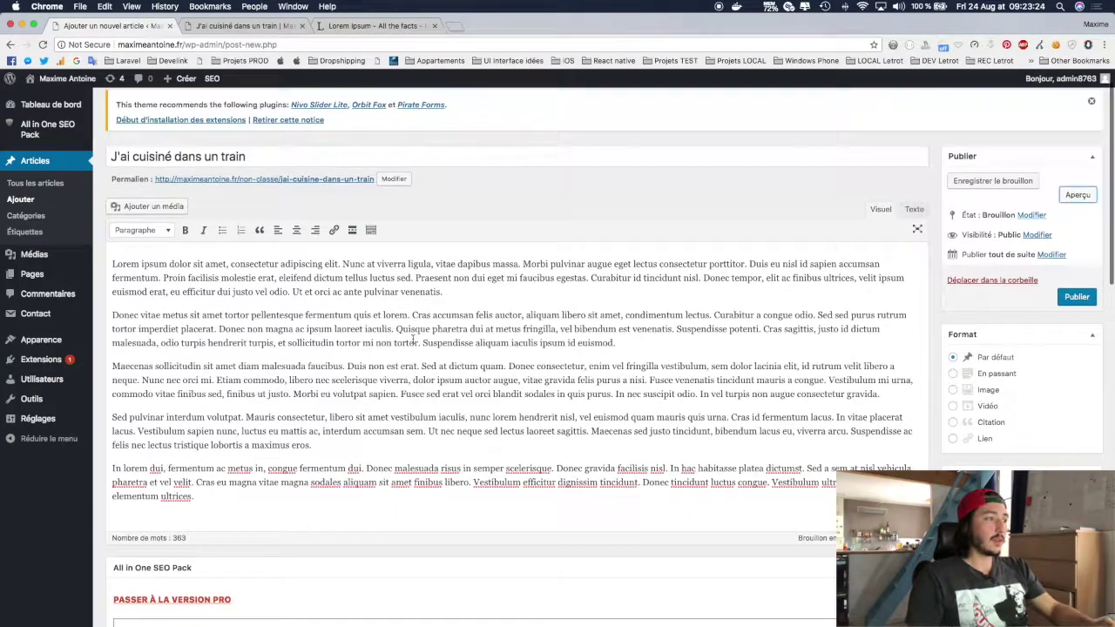
pyautogui.scroll(-3, 111, 294)
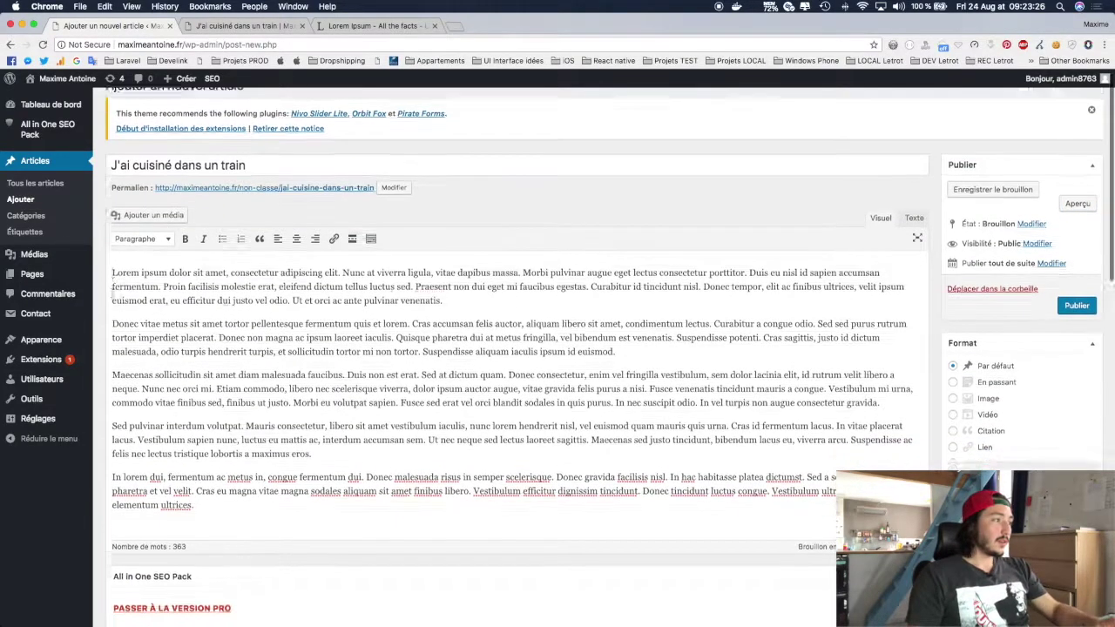
pyautogui.scroll(3, 112, 294)
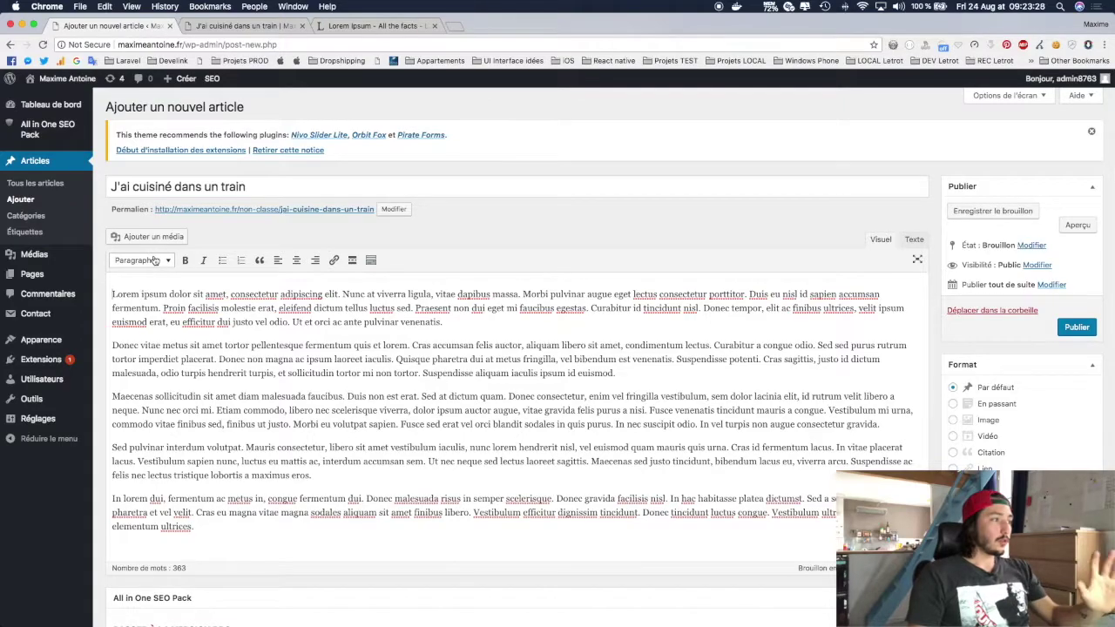
pyautogui.click(155, 260)
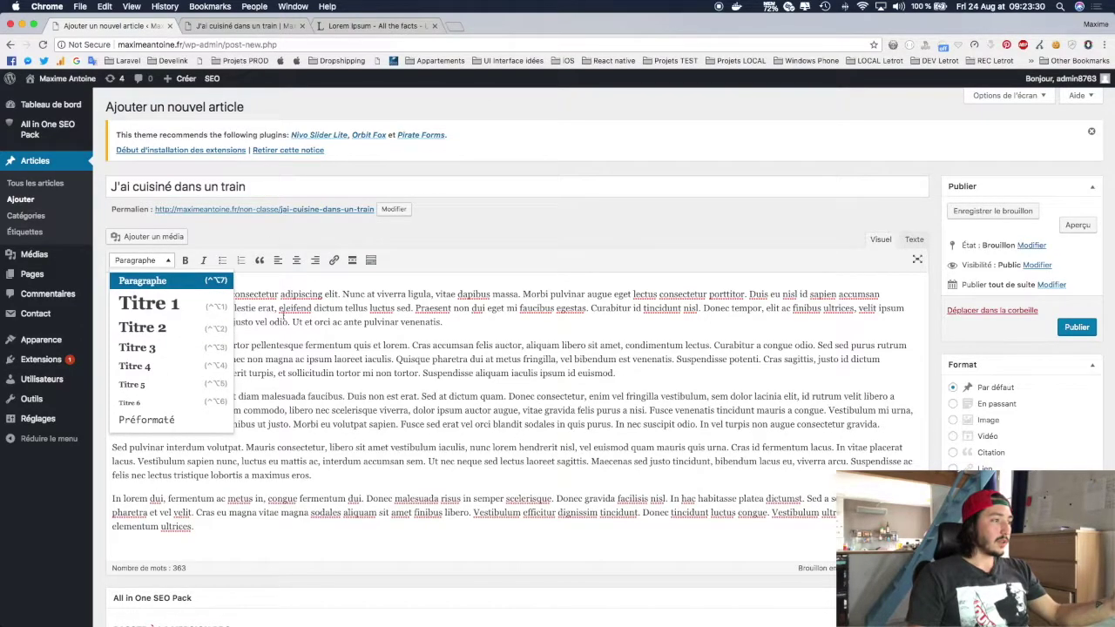
pyautogui.click(270, 295)
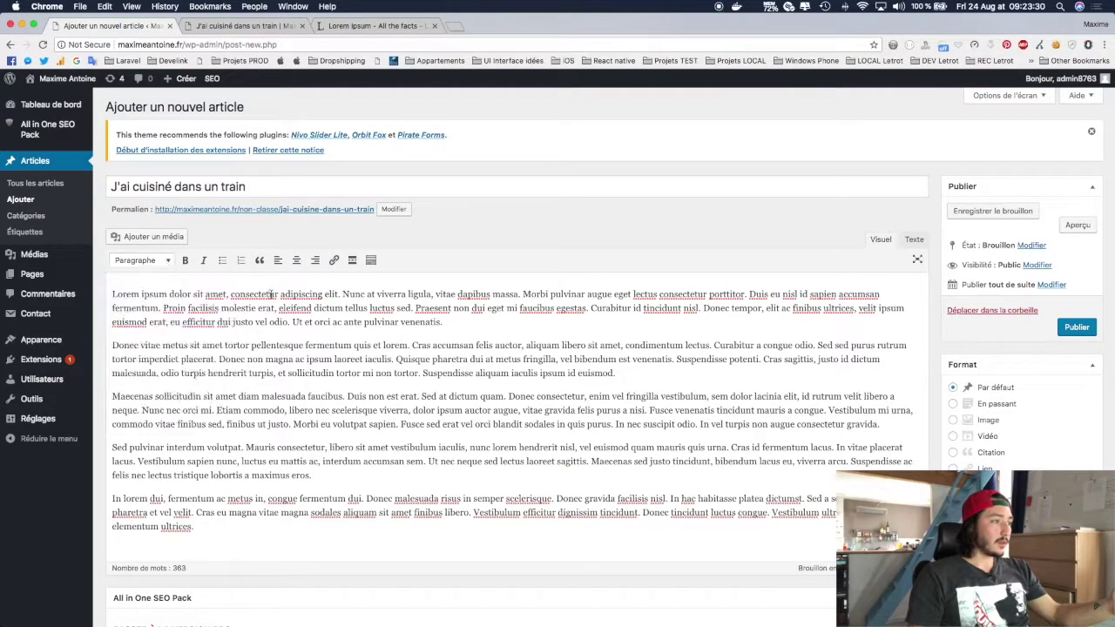
pyautogui.click(112, 294)
pyautogui.write("J'arrive dan")
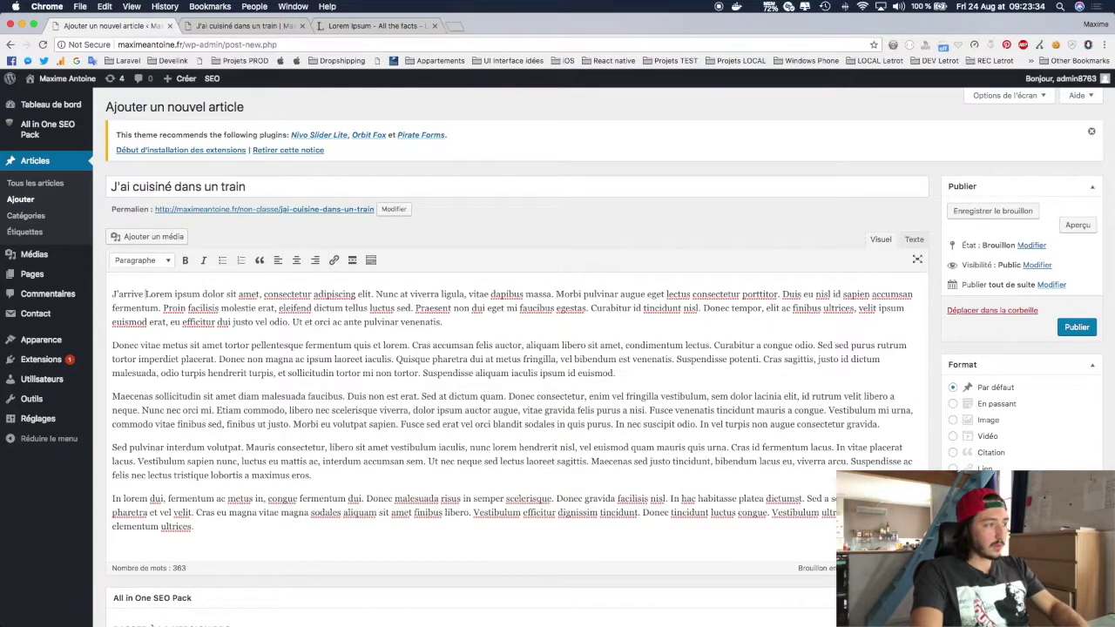
pyautogui.write('s le train')
pyautogui.press('Return')
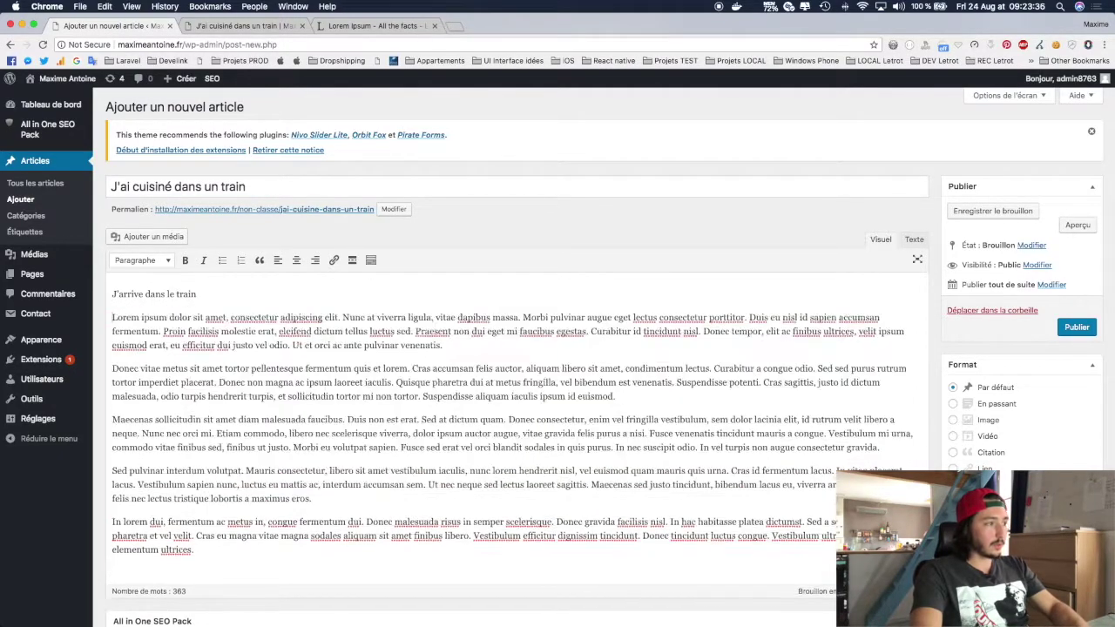
# Format the opening line "J'arrive dans le train" as a Titre 2 heading.
pyautogui.moveTo(111, 294); pyautogui.dragTo(198, 295)
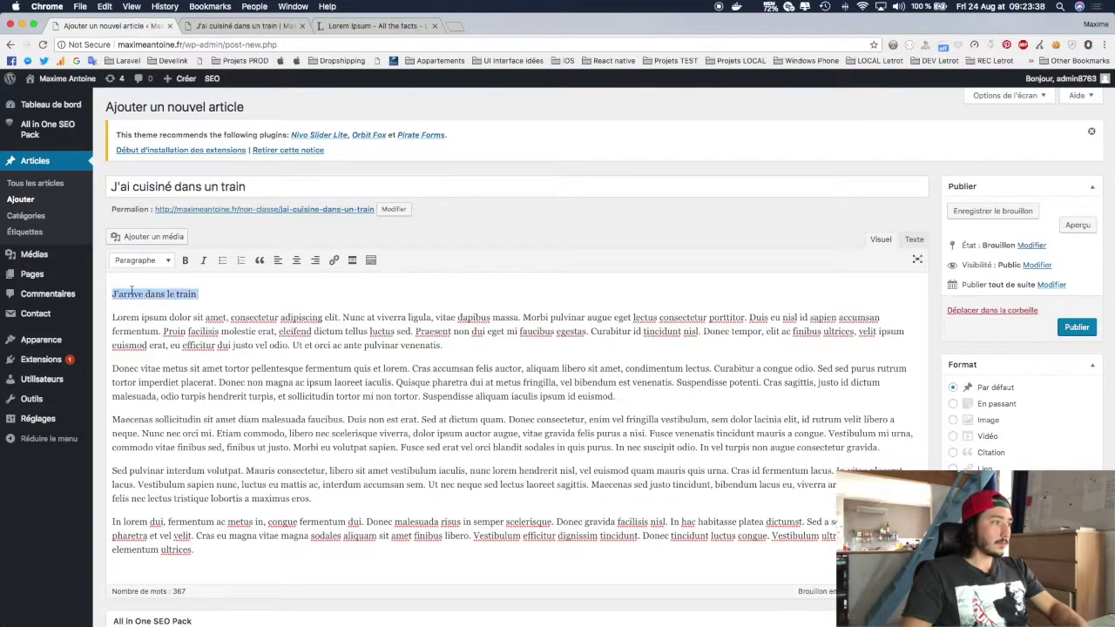
pyautogui.click(158, 261)
pyautogui.click(147, 324)
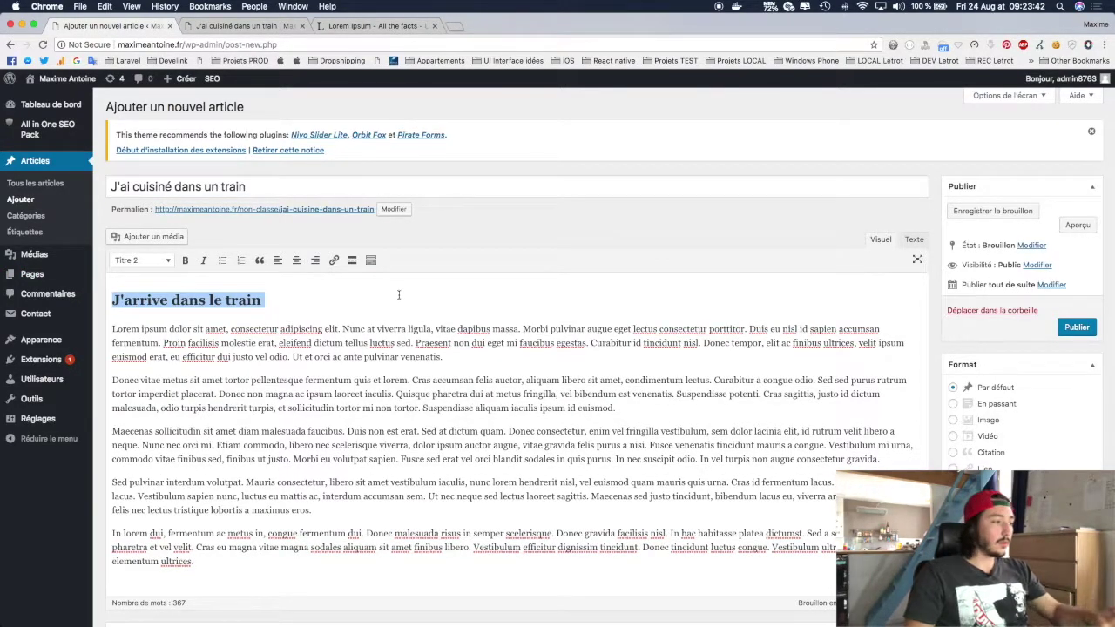
# Insert "Le train démarre" on its own line before the "Sed pulvinar" paragraph and format it as Titre 2.
pyautogui.click(112, 481)
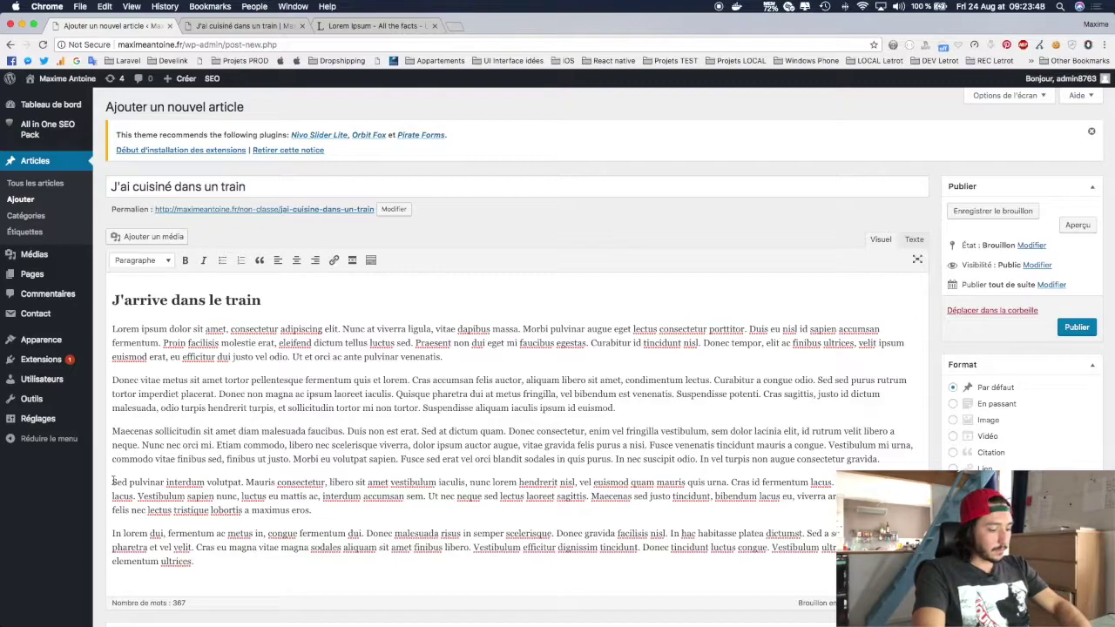
pyautogui.write('Le train démar')
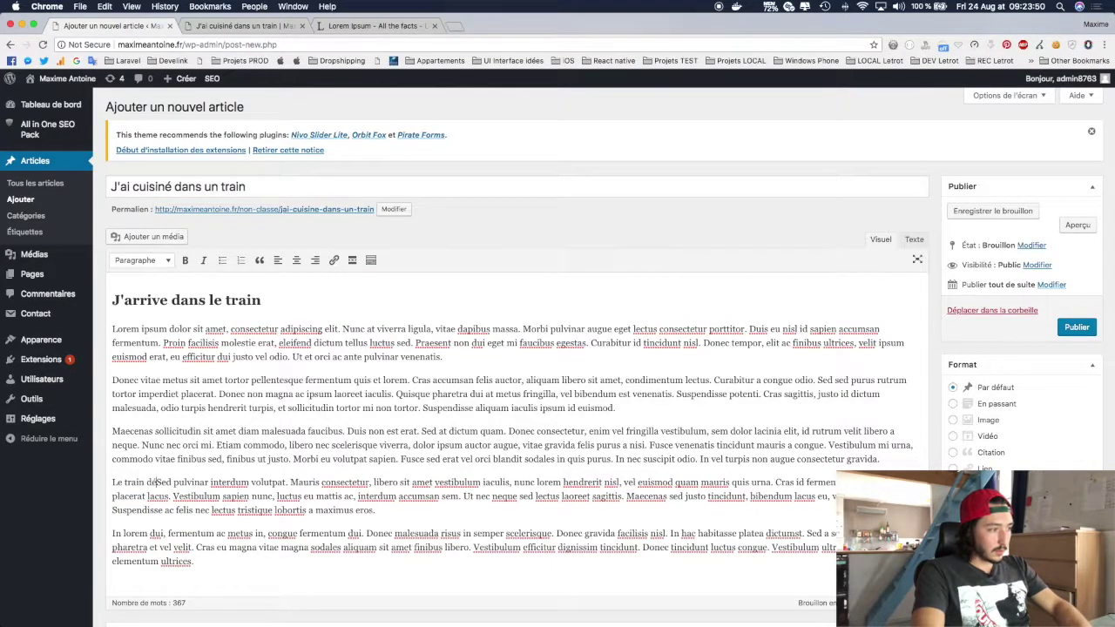
pyautogui.write('re')
pyautogui.press('Return')
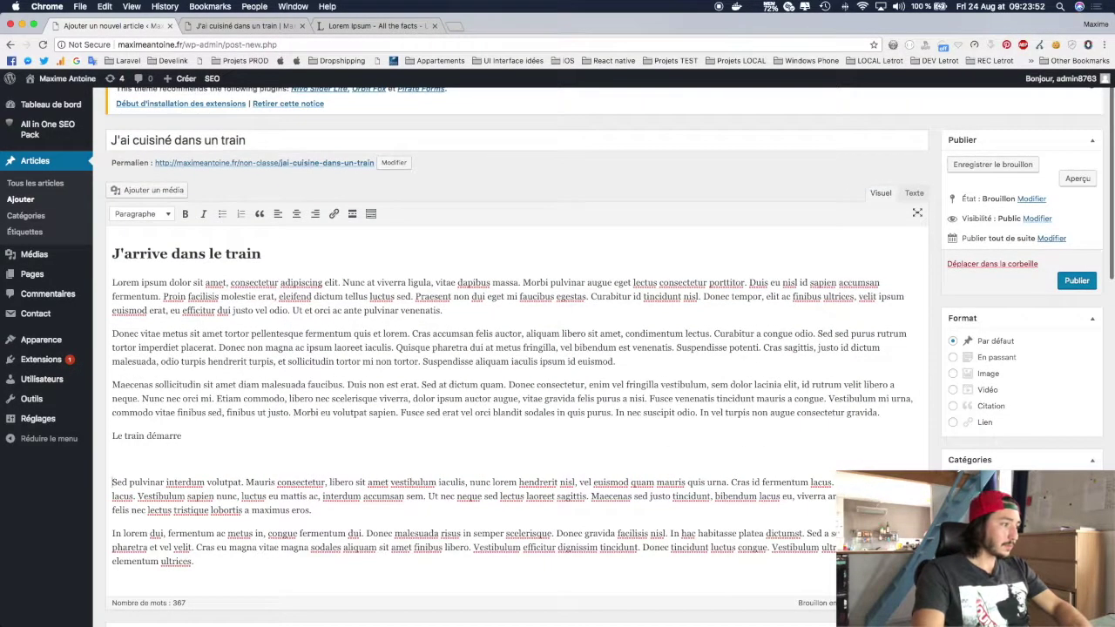
pyautogui.tripleClick(159, 439)
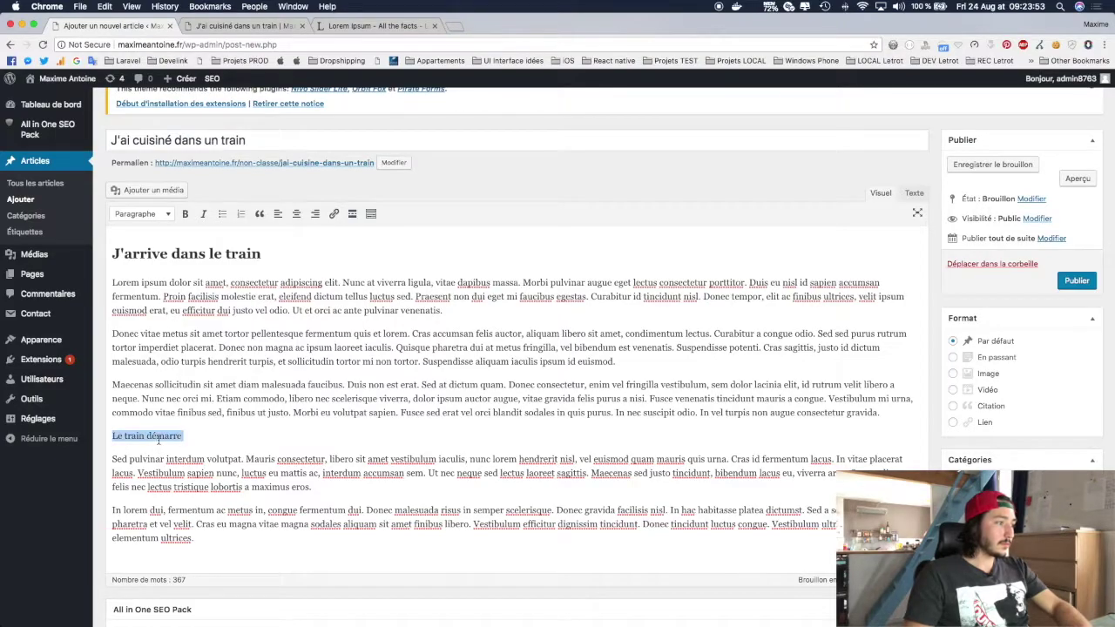
pyautogui.click(151, 190)
pyautogui.press('Escape')
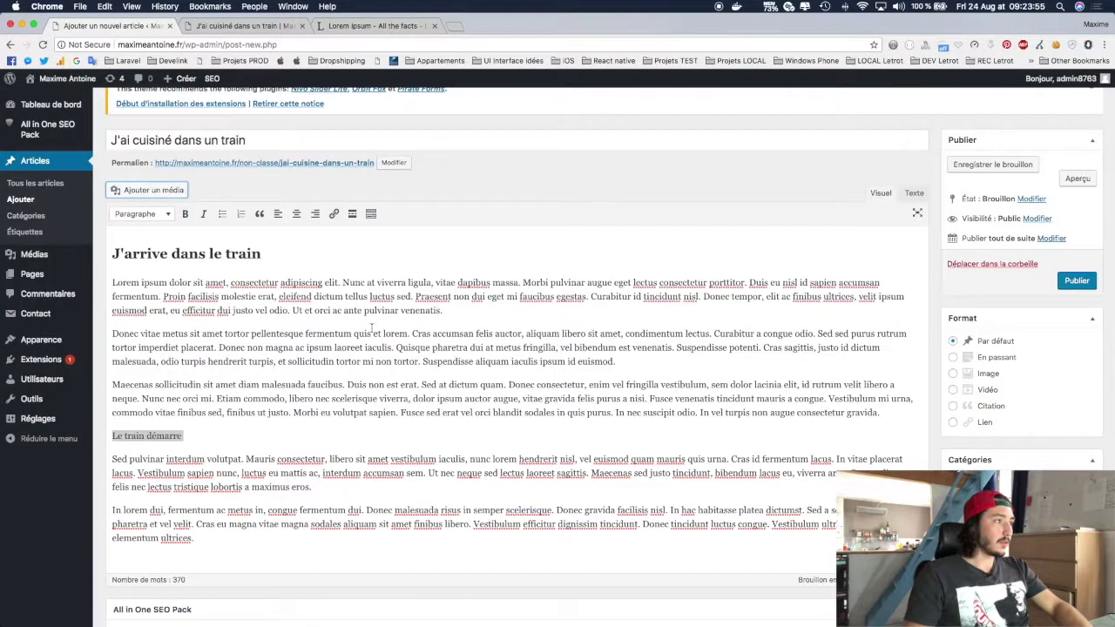
pyautogui.click(160, 214)
pyautogui.click(159, 277)
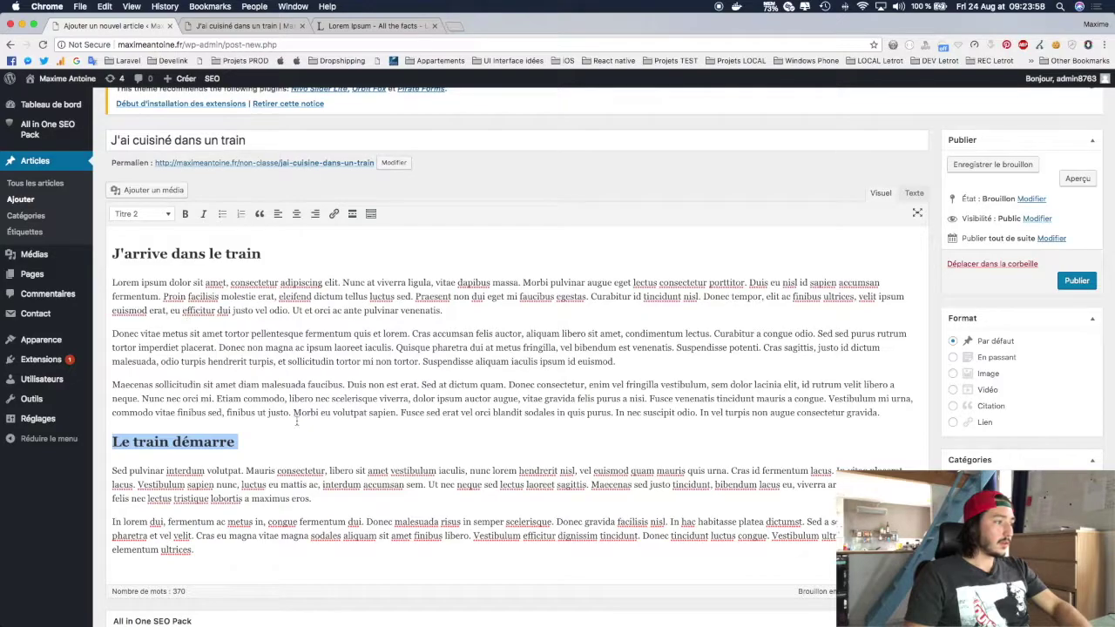
# Preview the draft article and look at how the two Titre 2 subheadings appear beneath the article title.
pyautogui.scroll(1, 307, 432)
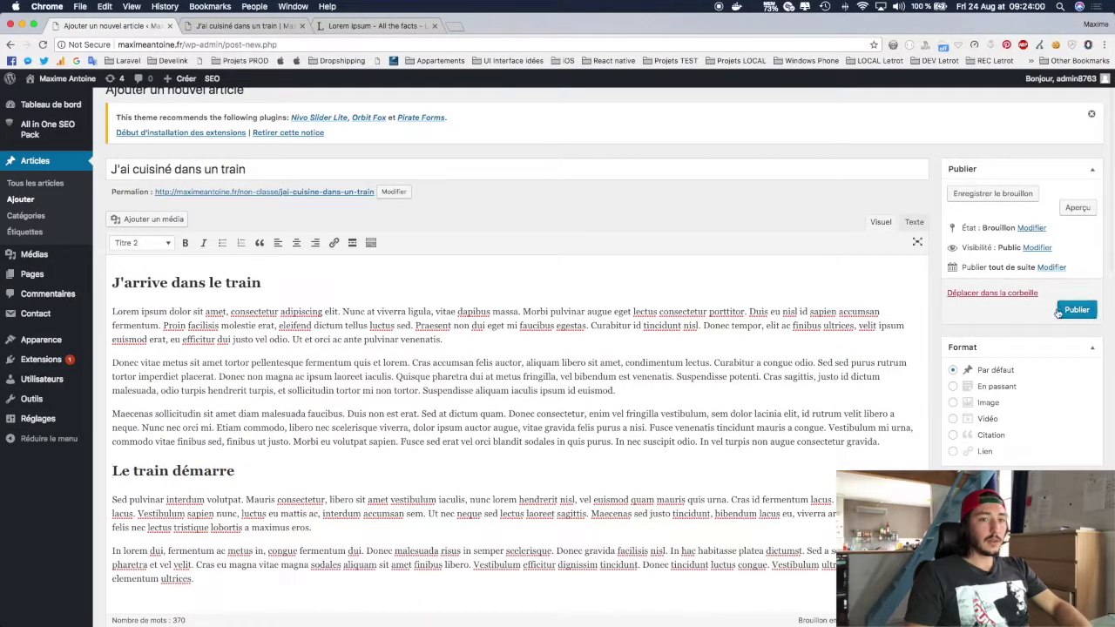
pyautogui.click(1077, 207)
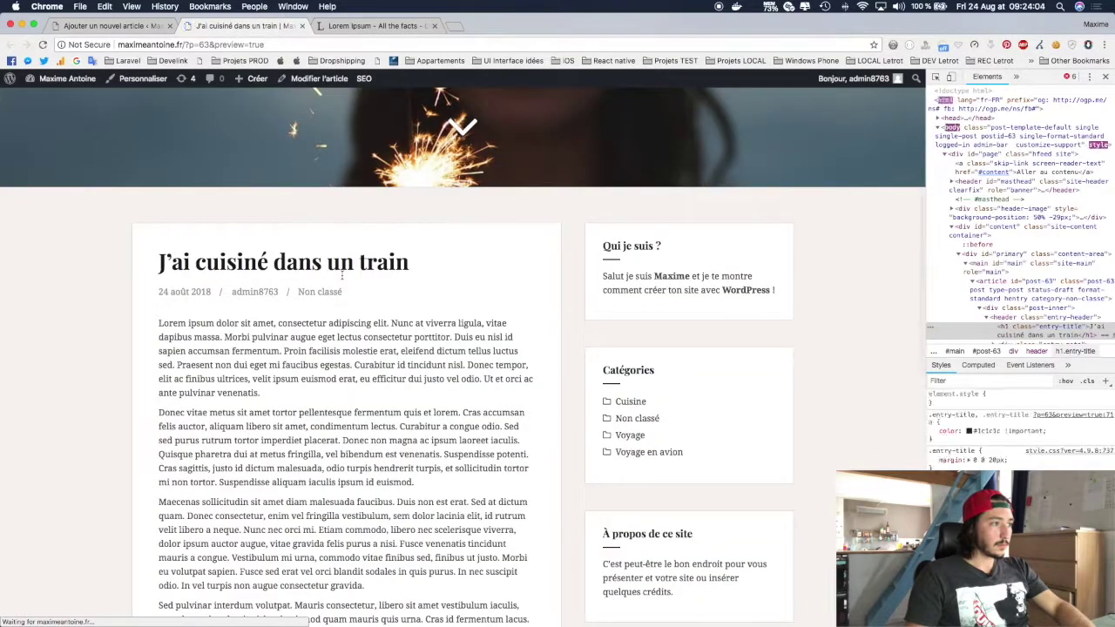
pyautogui.click(302, 25)
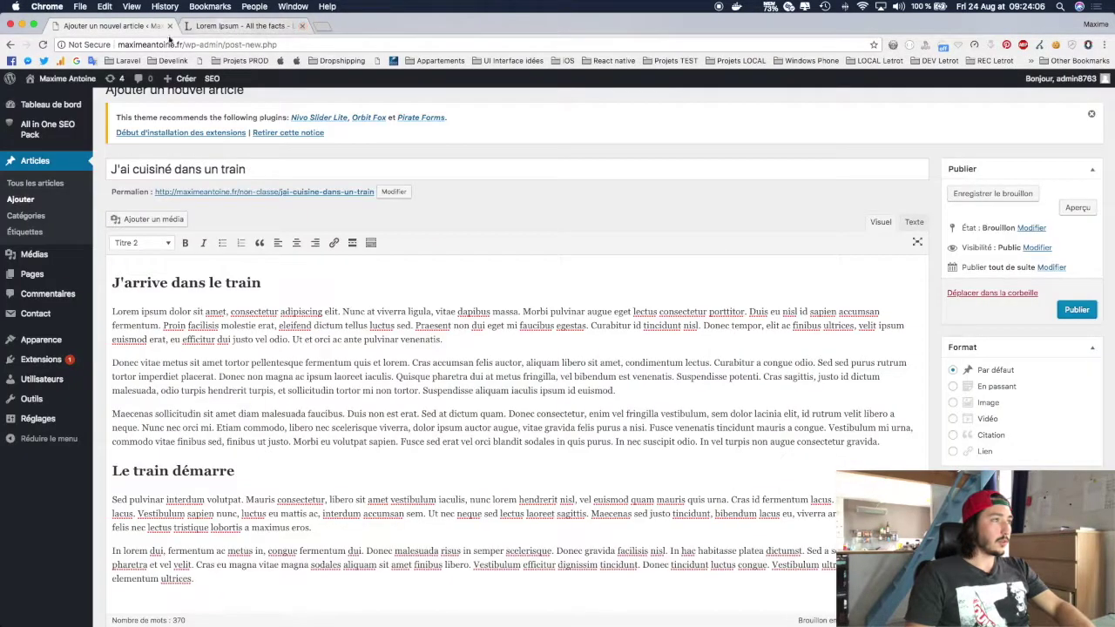
pyautogui.click(1077, 209)
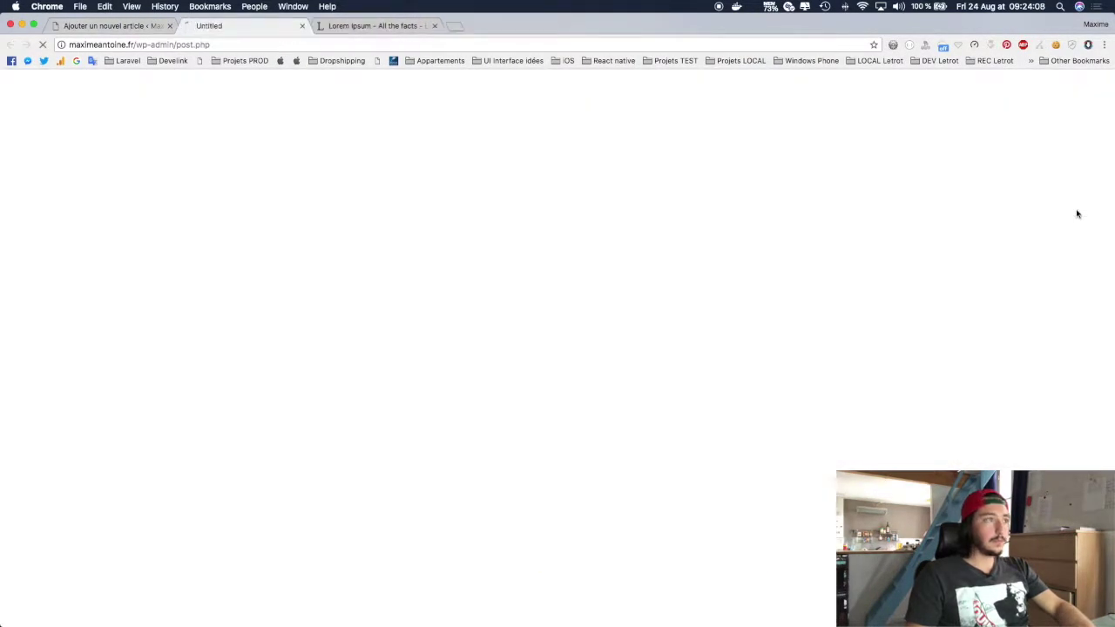
pyautogui.scroll(-5, 274, 249)
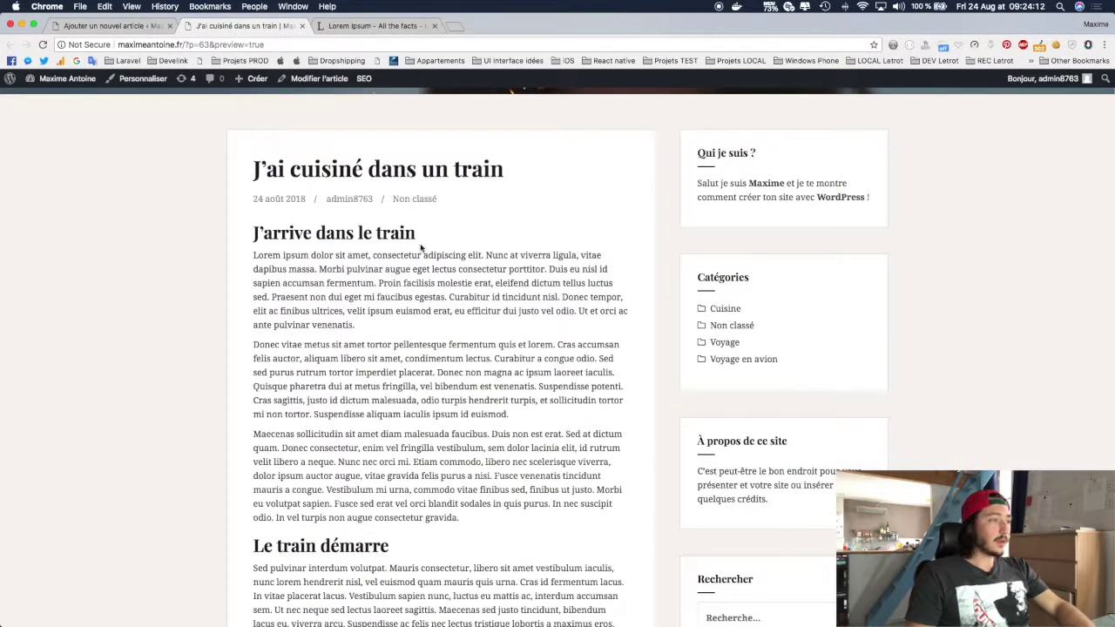
pyautogui.scroll(-3, 423, 253)
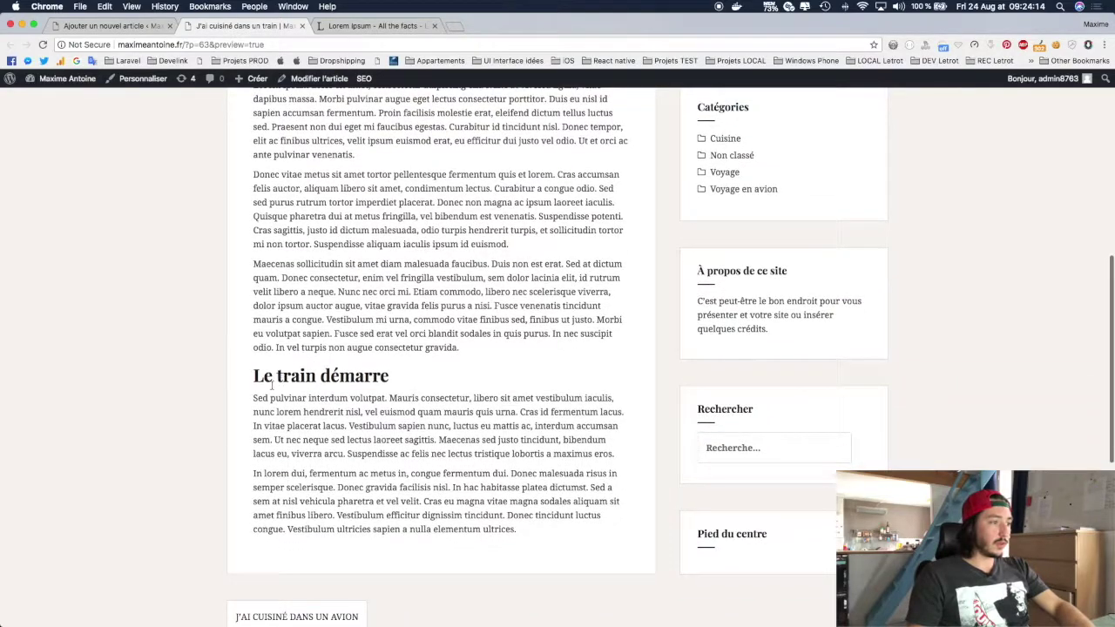
pyautogui.scroll(3, 395, 383)
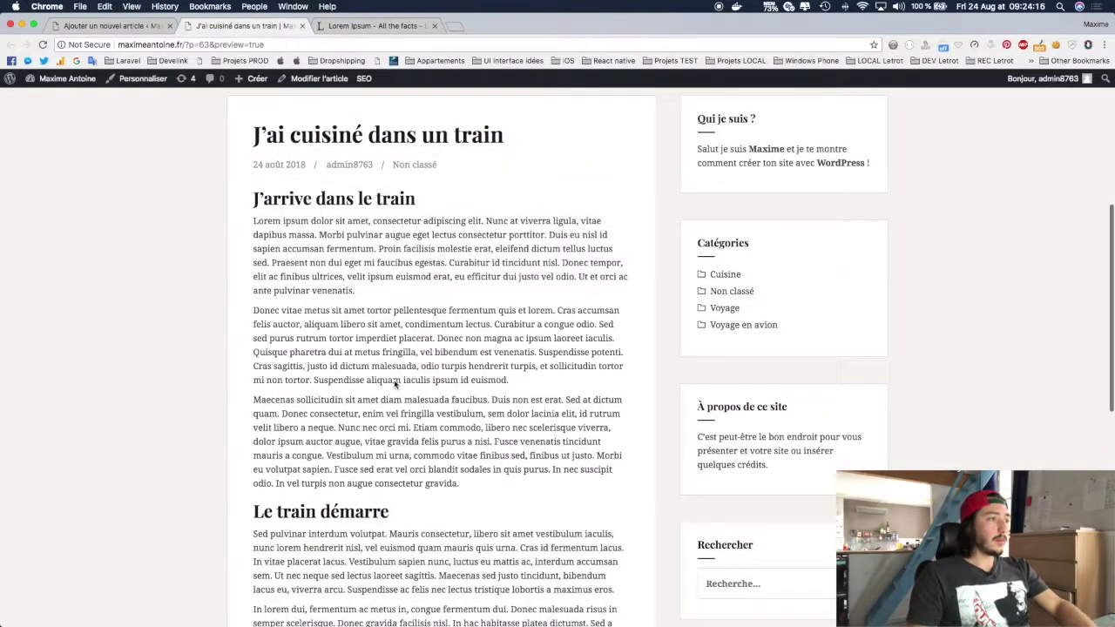
# Return to the article editor and add "Je cherche mon siège" as a Titre 3 subheading directly under "J'arrive dans le train".
pyautogui.click(139, 25)
pyautogui.click(113, 311)
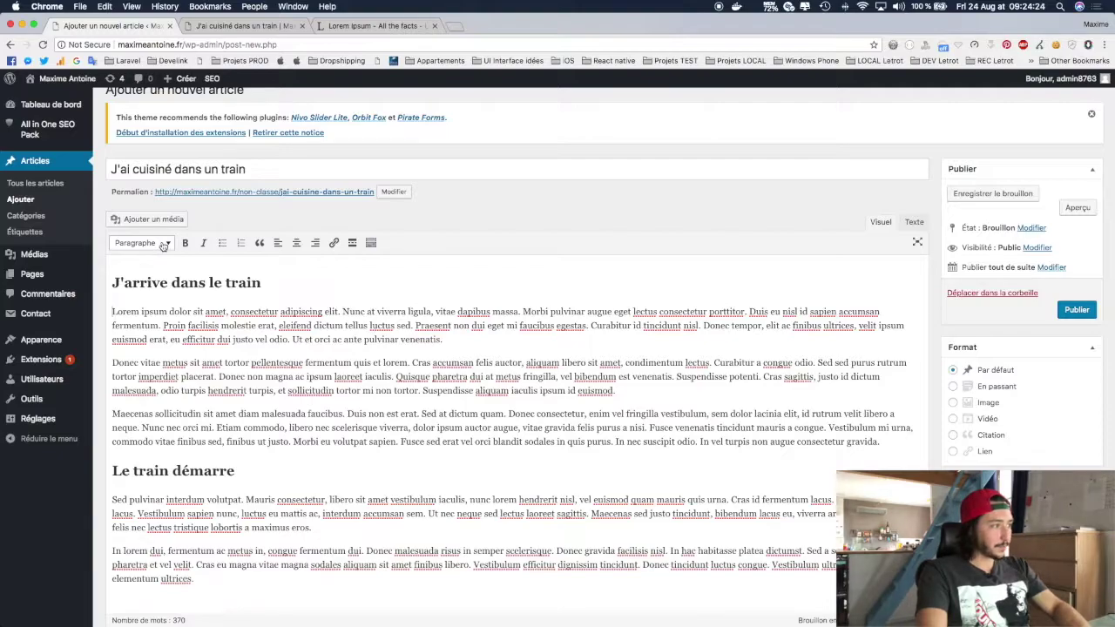
pyautogui.write('Je cherche mo')
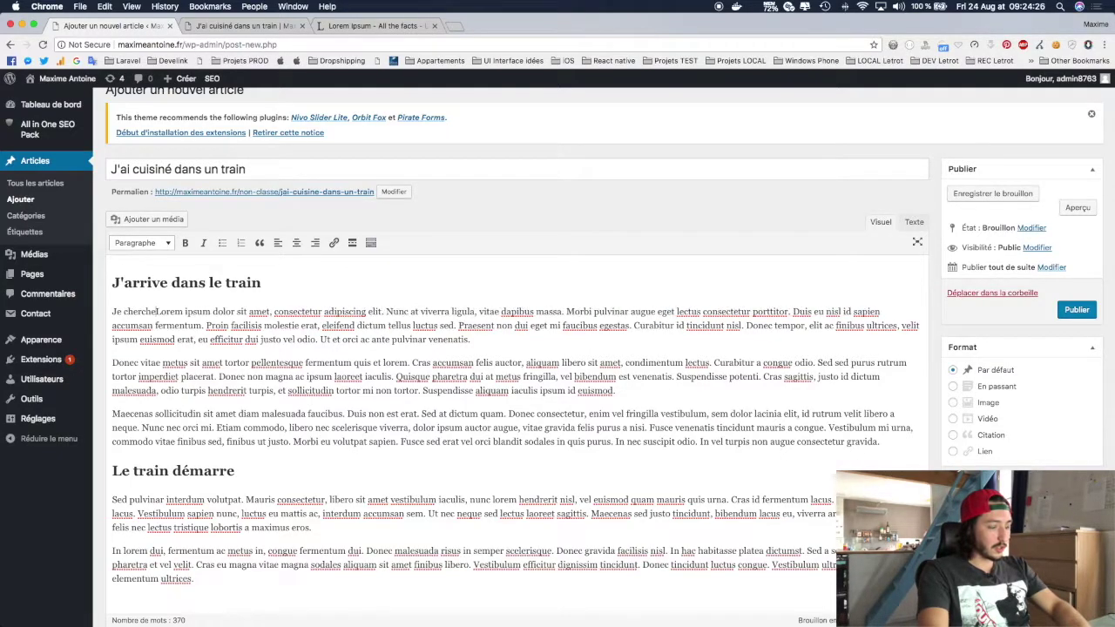
pyautogui.write('n siège')
pyautogui.press('Return')
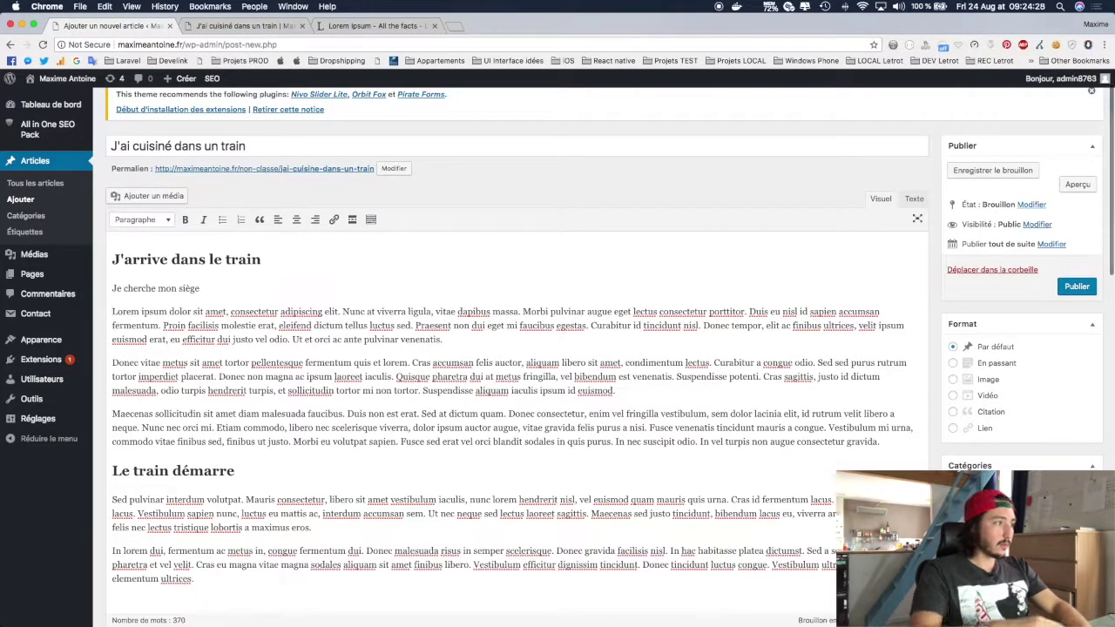
pyautogui.tripleClick(156, 287)
pyautogui.click(152, 220)
pyautogui.click(147, 288)
# Add "J'ai trouvé mon siège" as a Titre 3 subheading before the "Maecenas sollicitudin" paragraph.
pyautogui.click(151, 394)
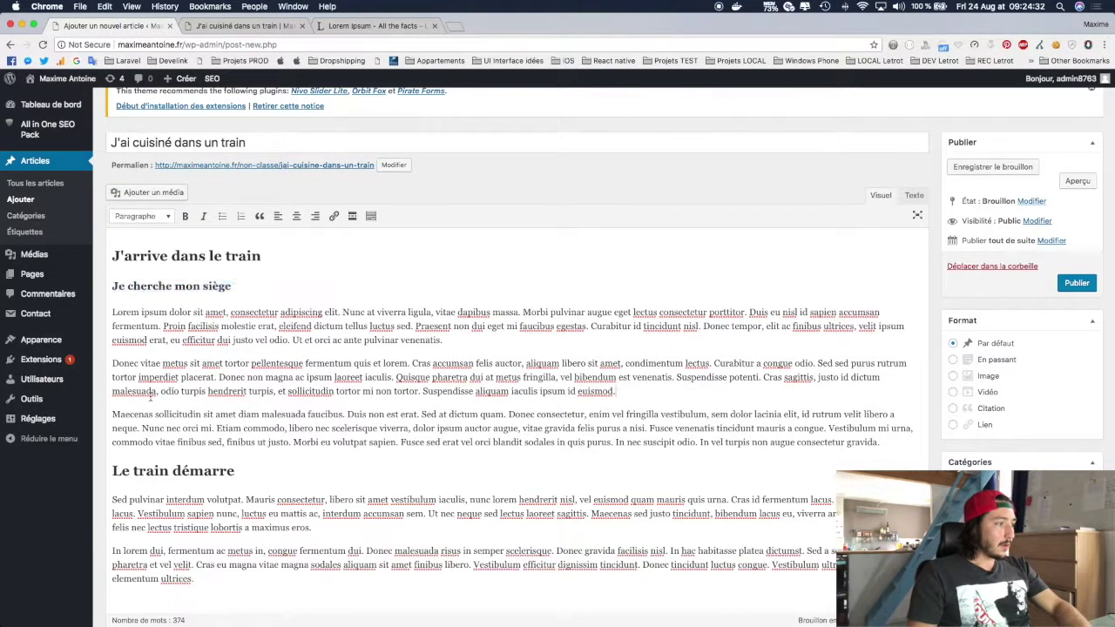
pyautogui.click(113, 415)
pyautogui.press('Return')
pyautogui.press('Up')
pyautogui.write("J'ai trouvé mon siège")
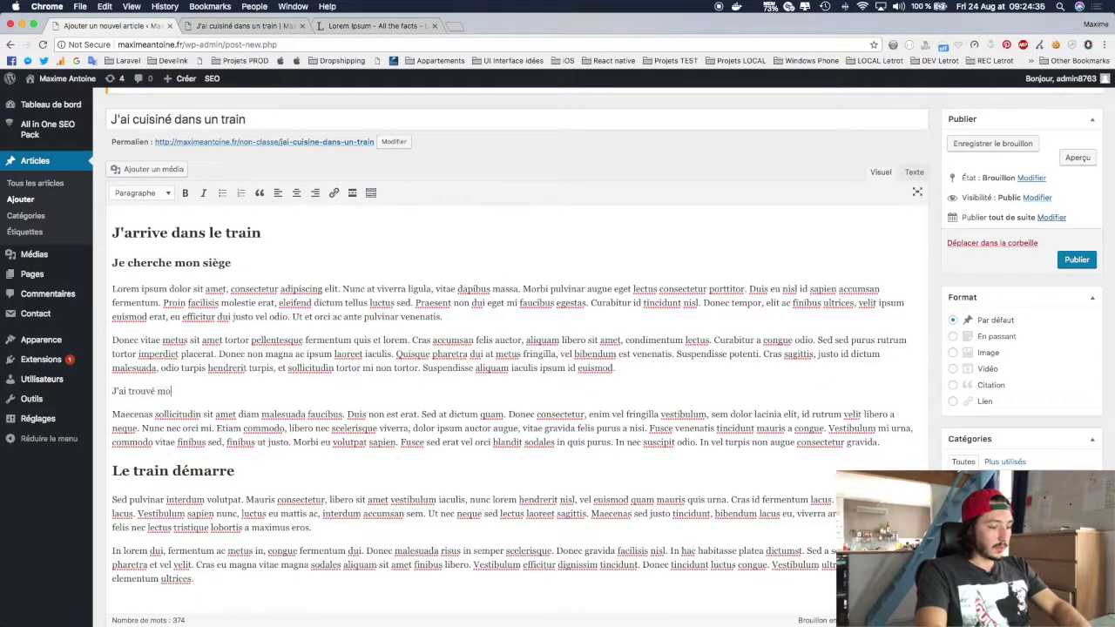
pyautogui.click(167, 193)
pyautogui.click(150, 278)
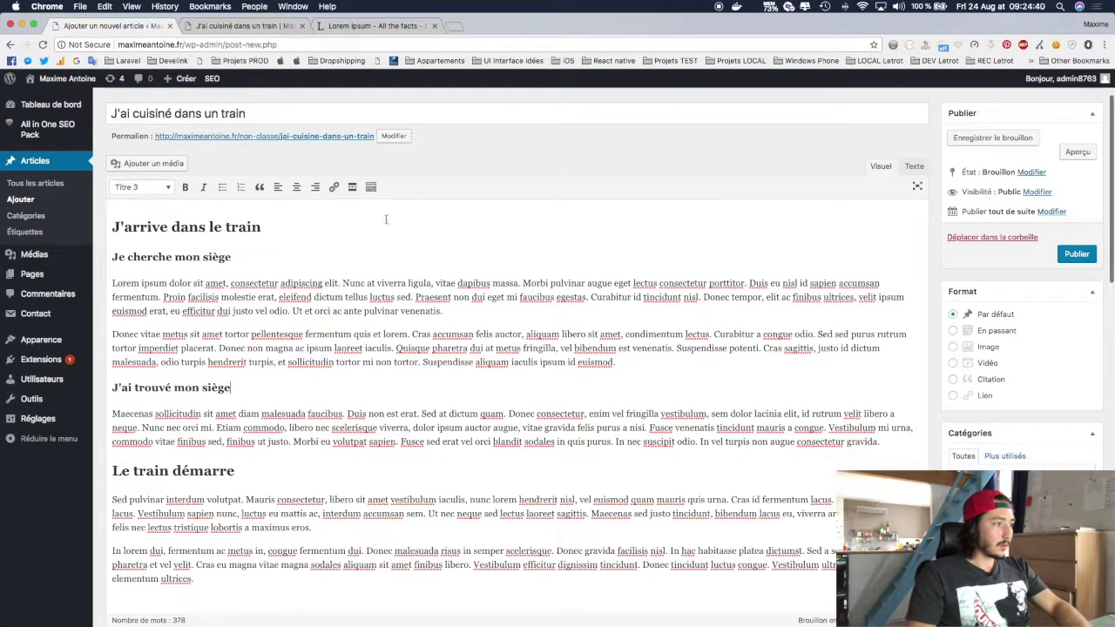
# Preview the article again and examine its full heading hierarchy, from the title down to the Titre 3 subheadings.
pyautogui.click(1078, 152)
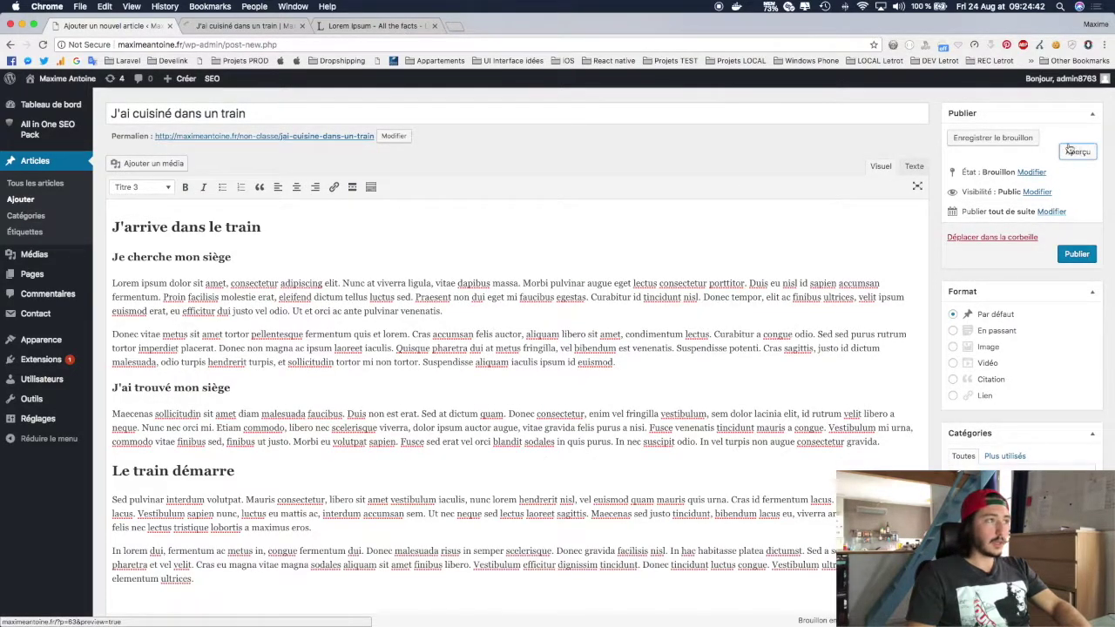
pyautogui.scroll(-8, 309, 364)
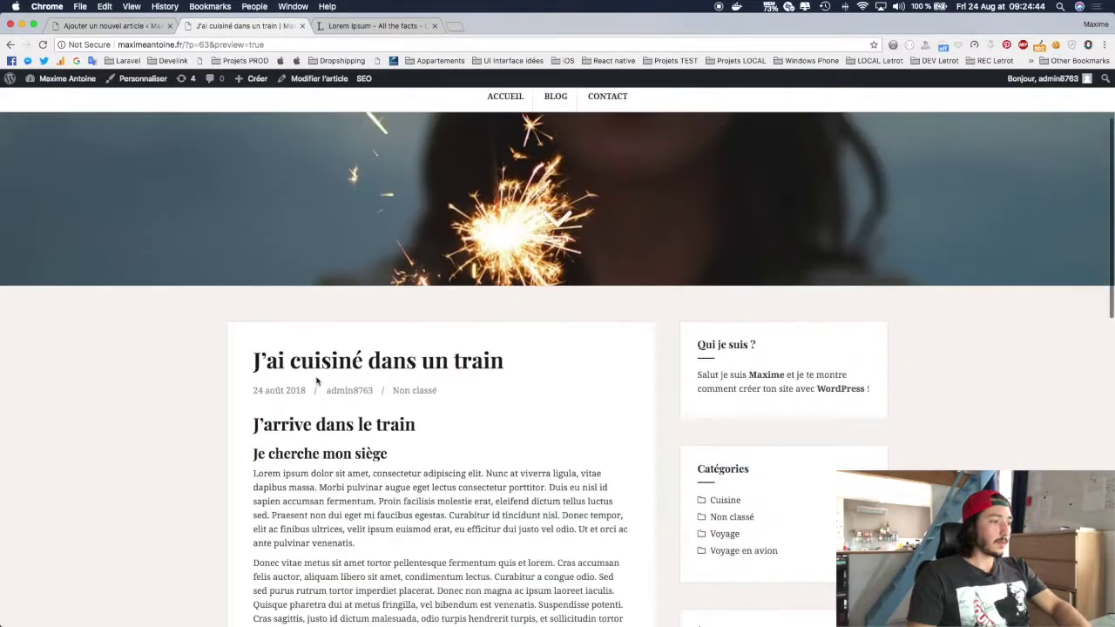
pyautogui.scroll(-3, 316, 376)
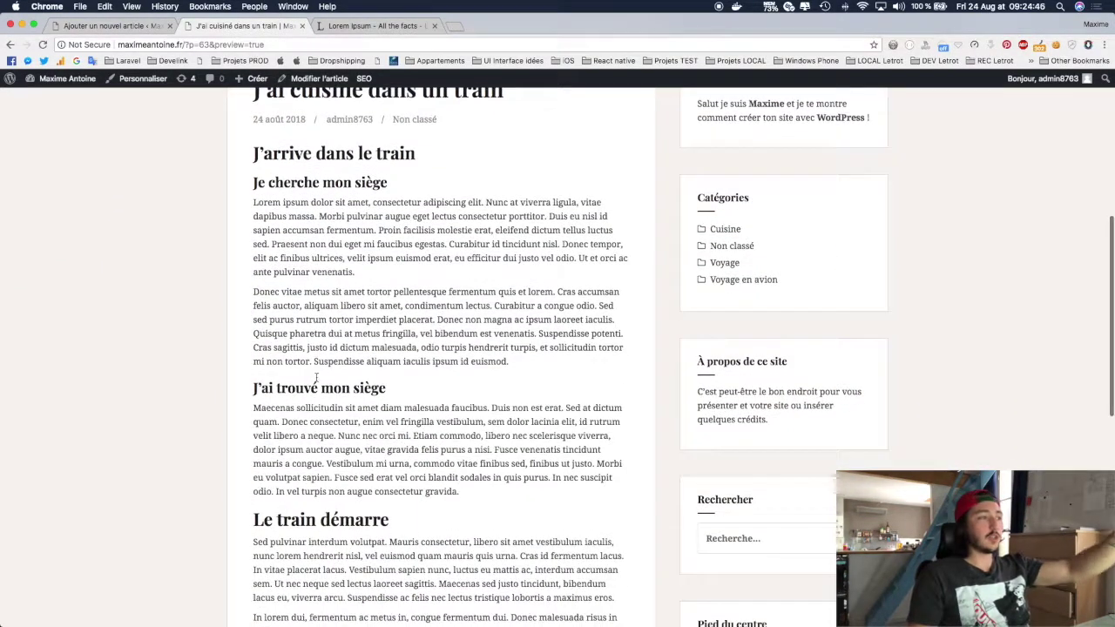
pyautogui.scroll(-2, 317, 380)
pyautogui.scroll(-2, 316, 379)
pyautogui.scroll(5, 316, 378)
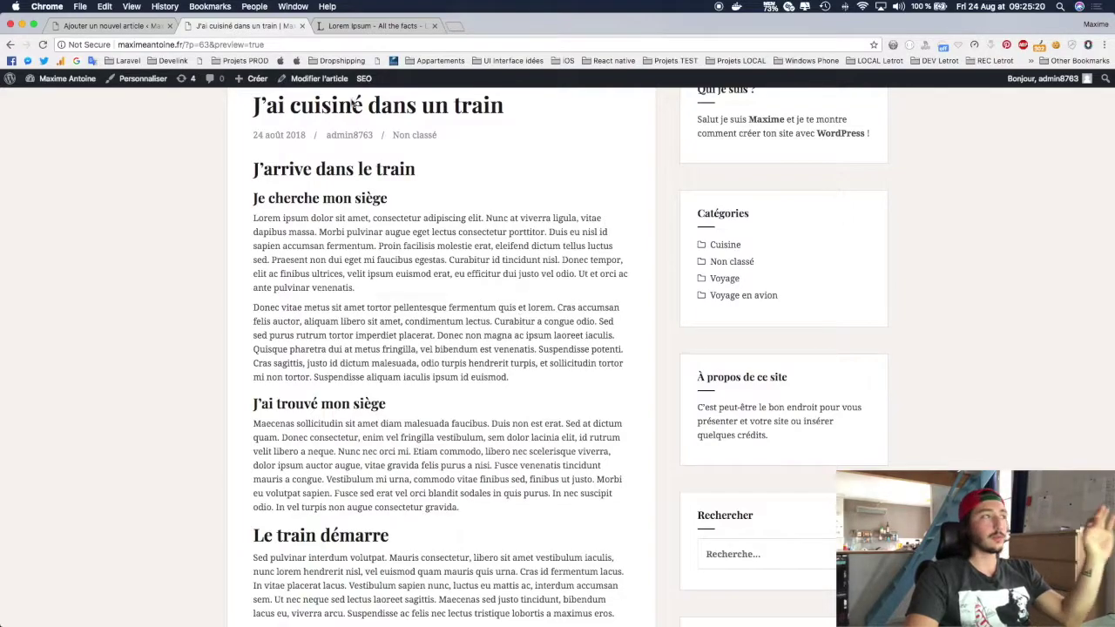
# Return to the article editor and publish the article.
pyautogui.click(136, 29)
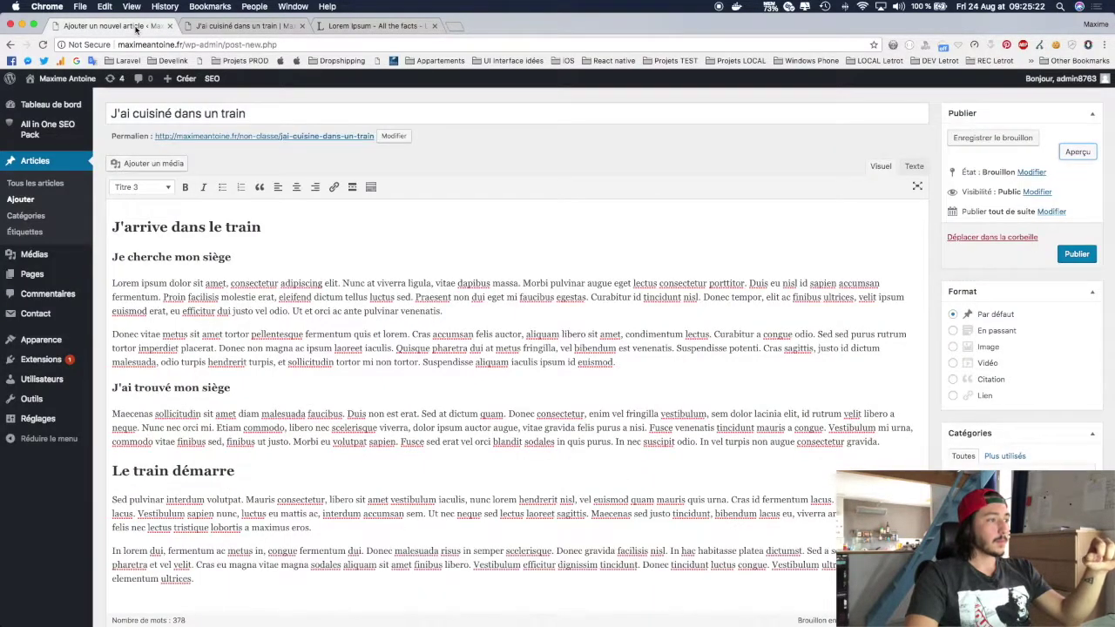
pyautogui.click(1081, 255)
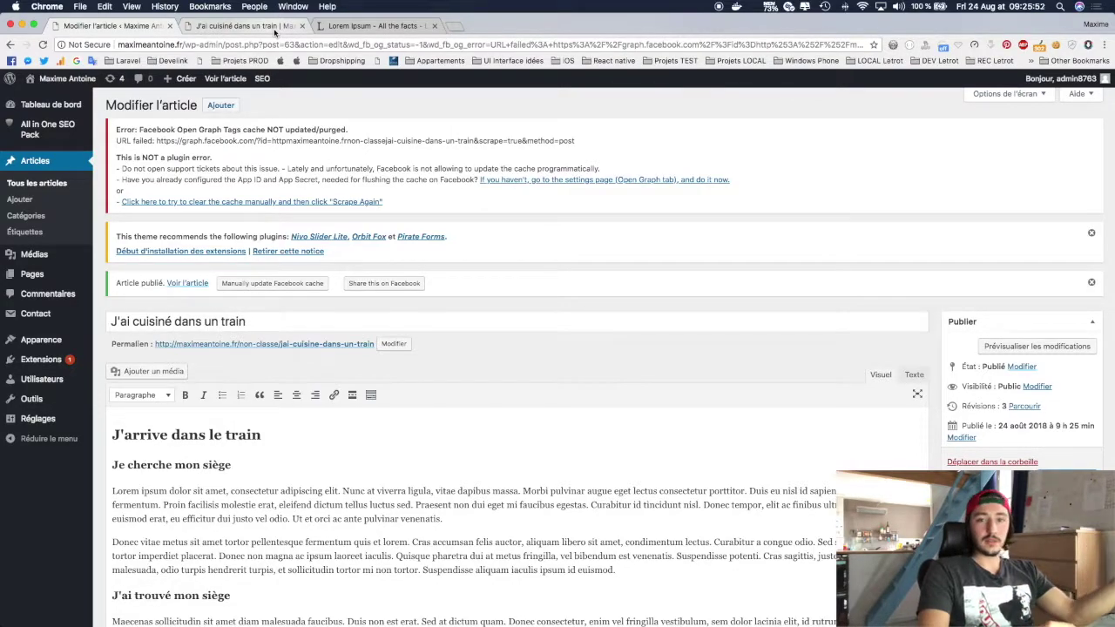
# Add "Ça m'a fait penser à mon premier voyage en avion." as a separate paragraph after the first Lorem ipsum paragraph.
pyautogui.scroll(-5, 286, 191)
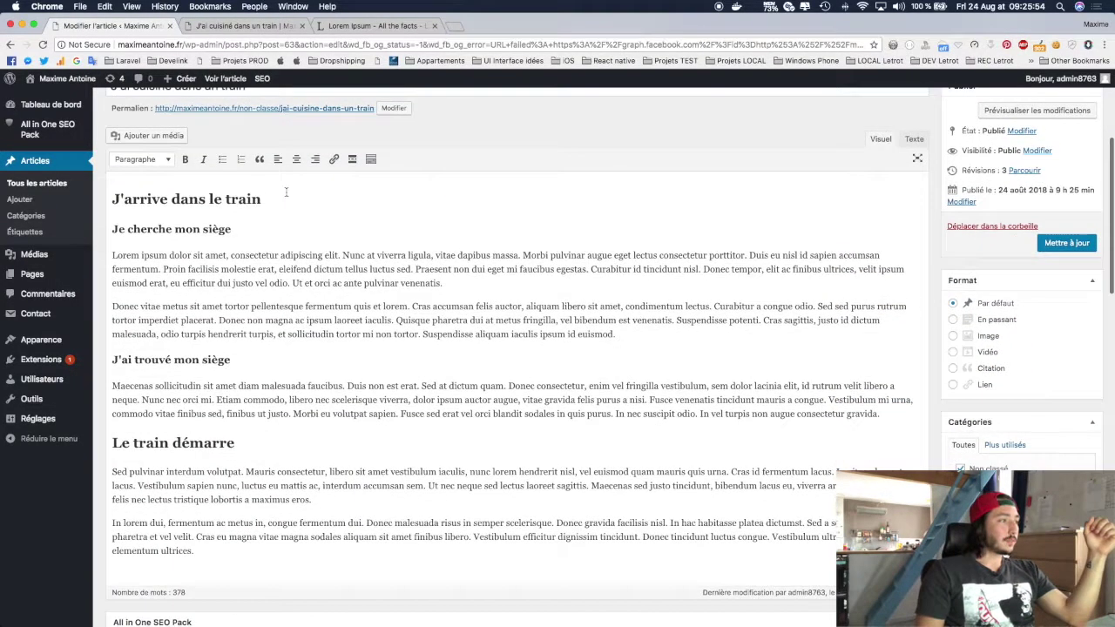
pyautogui.click(465, 281)
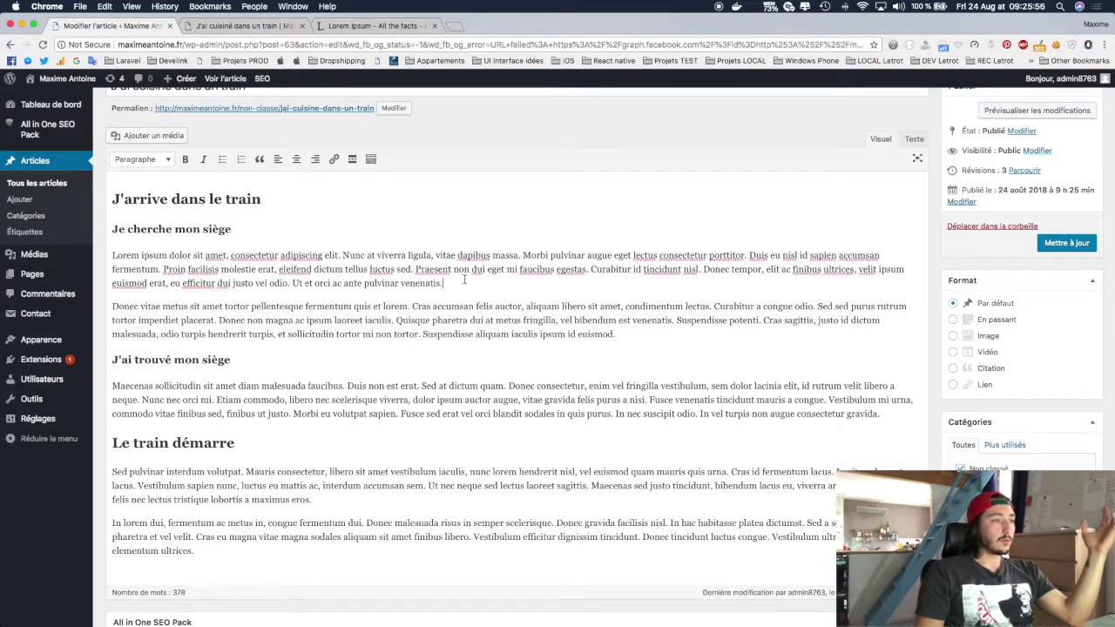
pyautogui.press('Return')
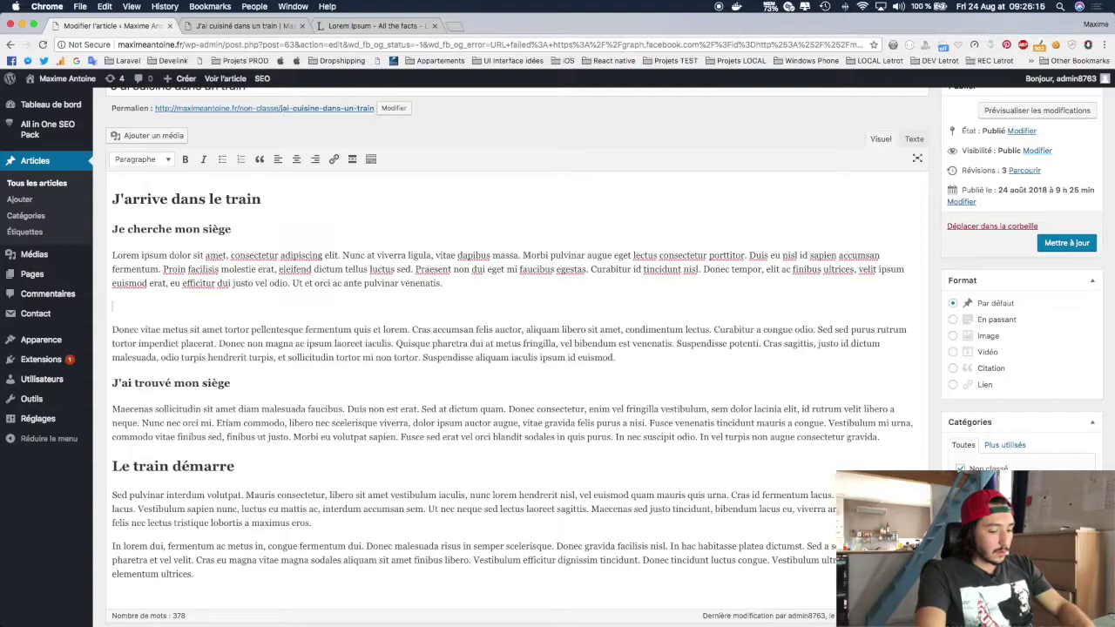
pyautogui.write('e')
pyautogui.press('BackSpace')
pyautogui.press('BackSpace')
pyautogui.write("Ça m'a fa")
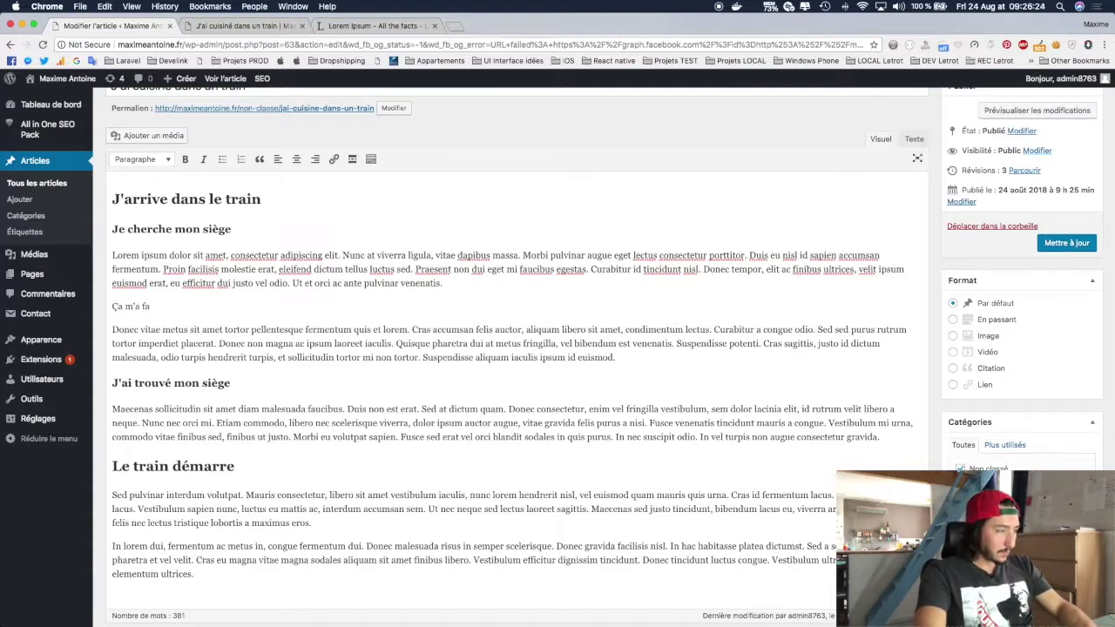
pyautogui.write('it penser ')
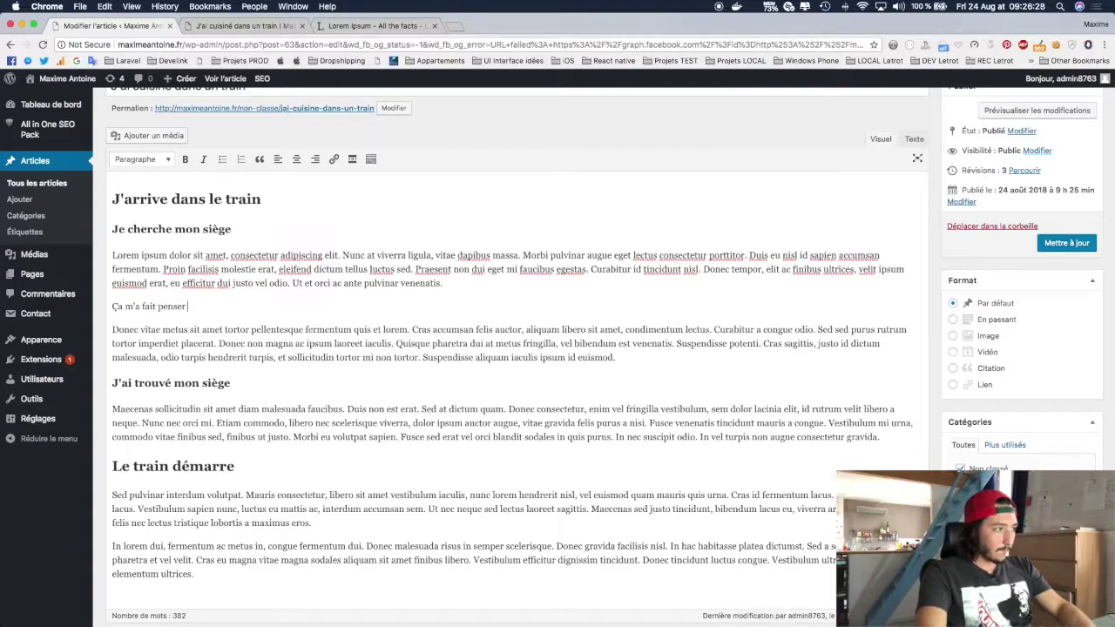
pyautogui.write('à mon p')
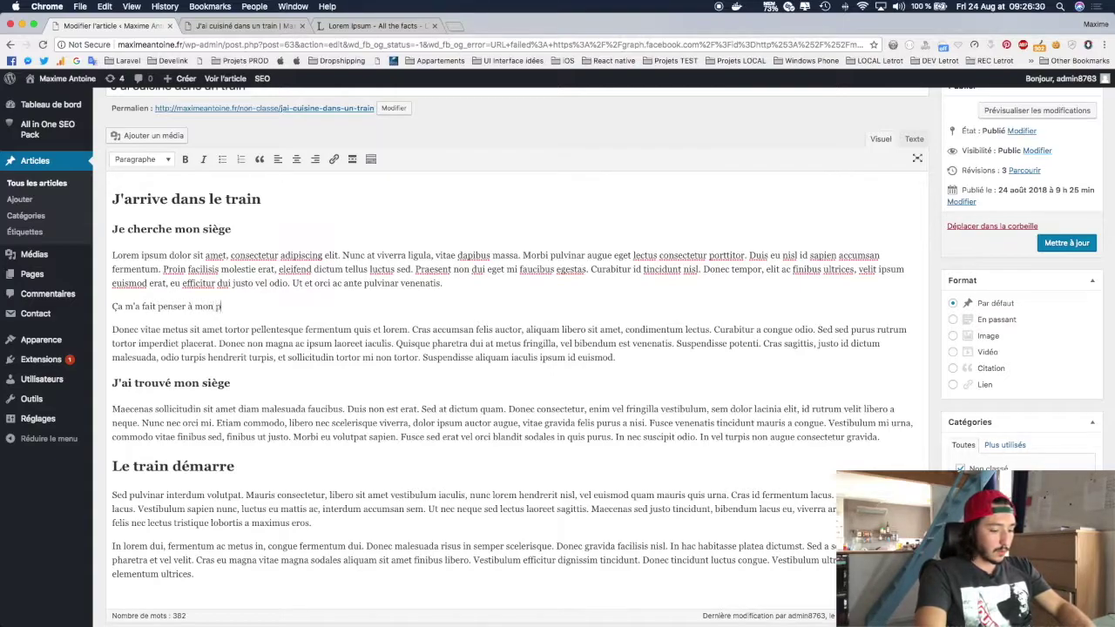
pyautogui.write('remier voyage e')
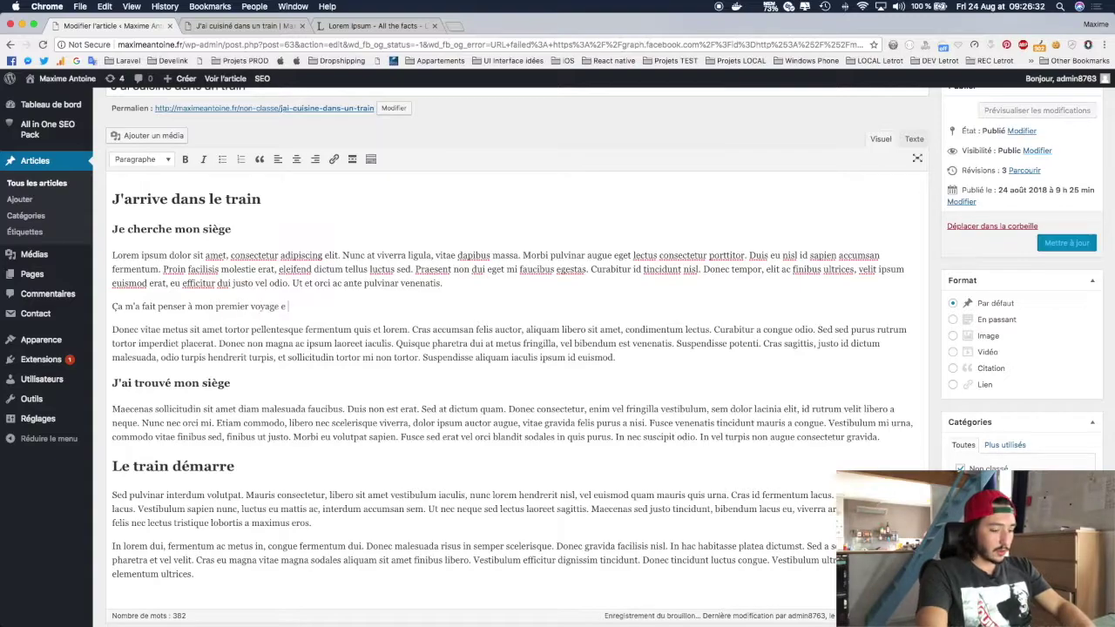
pyautogui.write('n avion.')
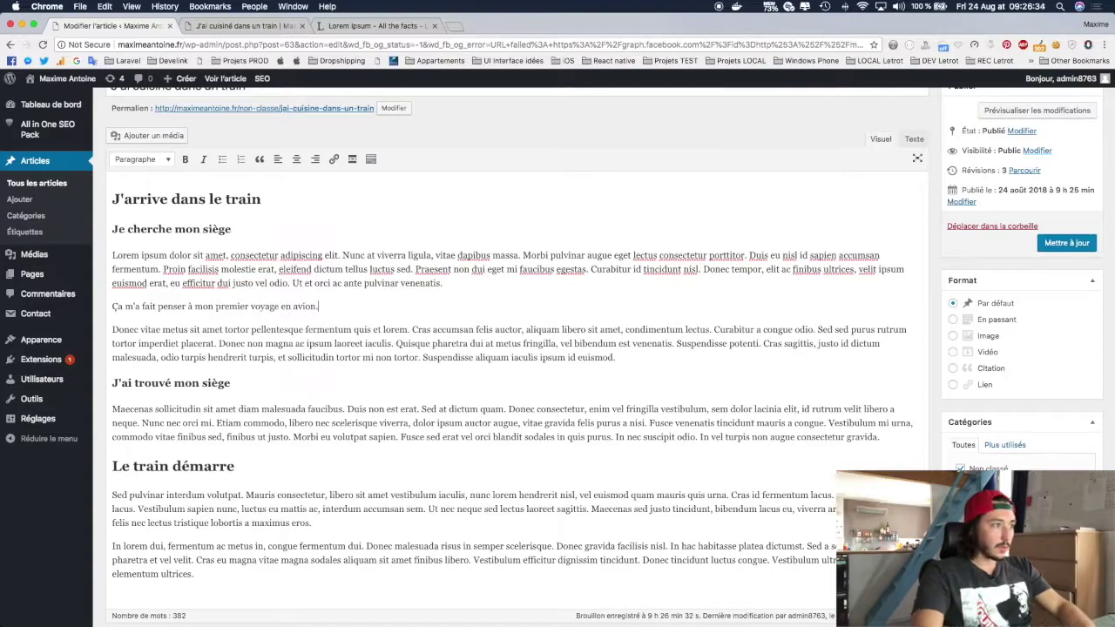
# Link the words "mon premier voyage en avion" to the site's existing article of that name and update the article.
pyautogui.moveTo(195, 307); pyautogui.dragTo(320, 309)
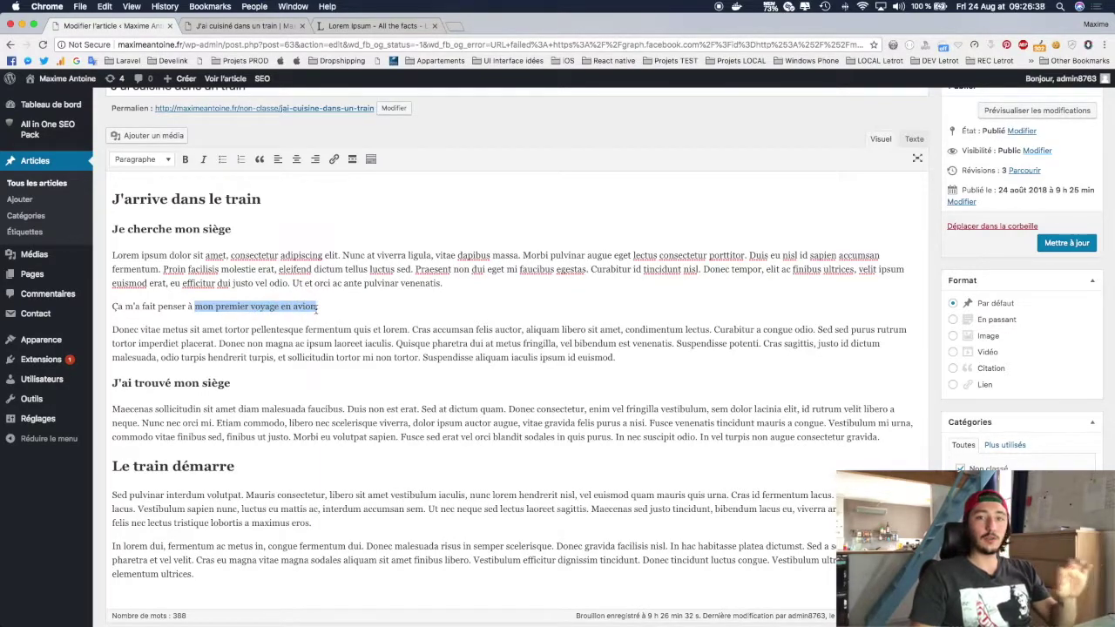
pyautogui.moveTo(316, 310); pyautogui.dragTo(312, 301)
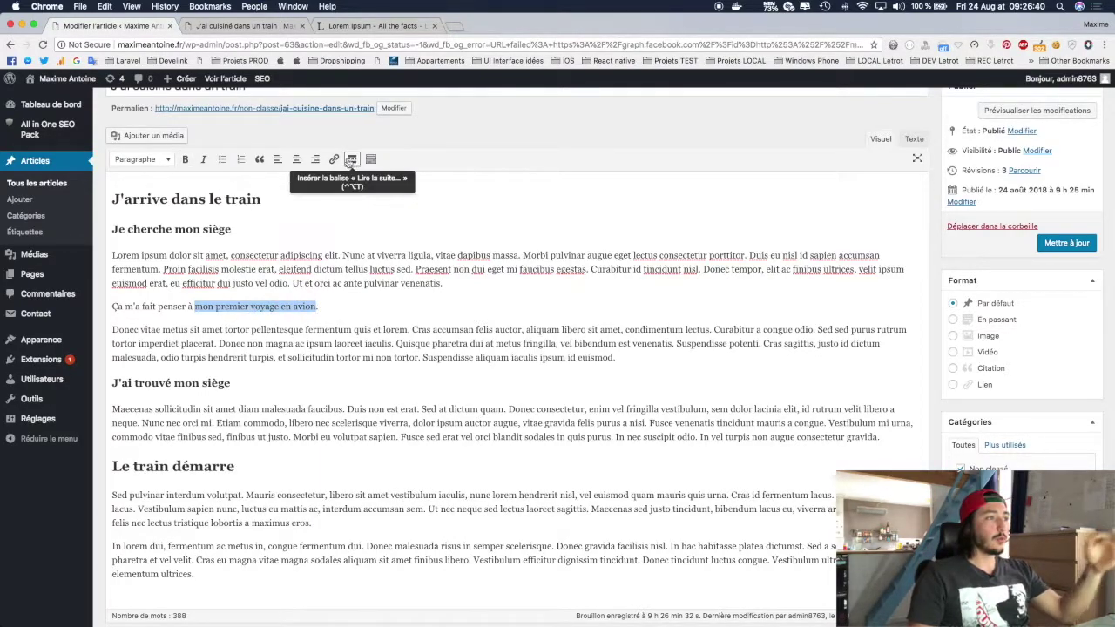
pyautogui.click(334, 160)
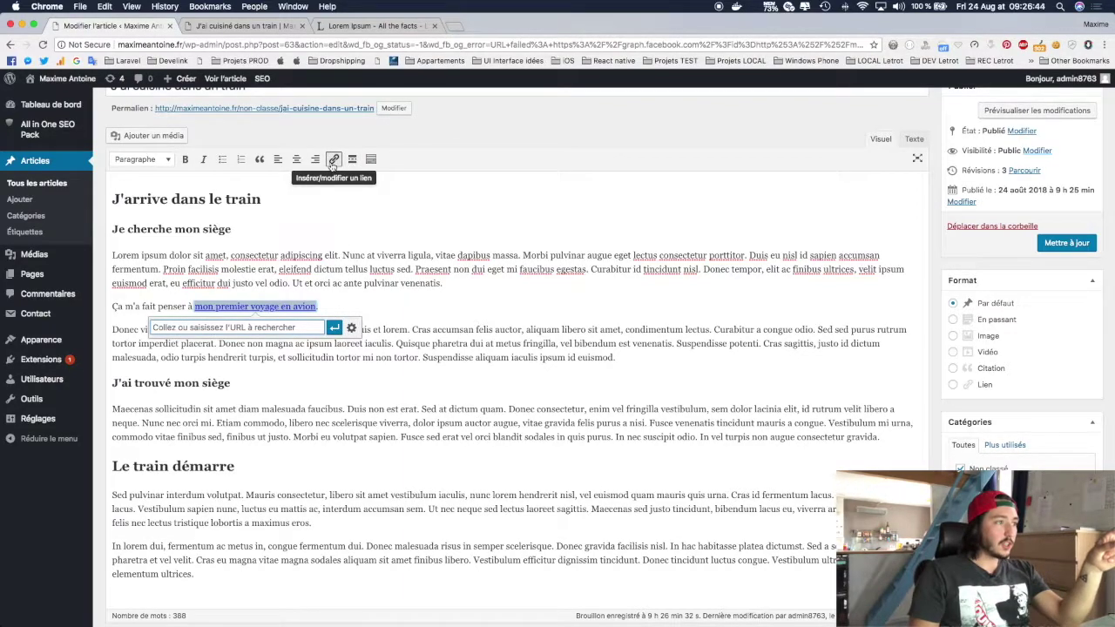
pyautogui.click(351, 329)
pyautogui.scroll(-3, 497, 377)
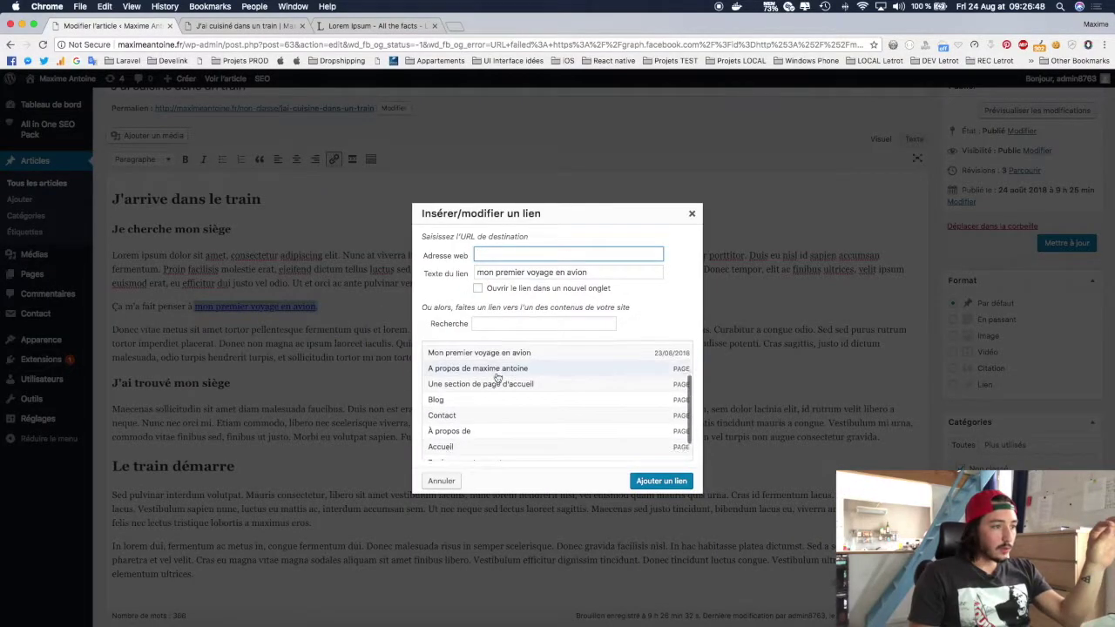
pyautogui.click(499, 357)
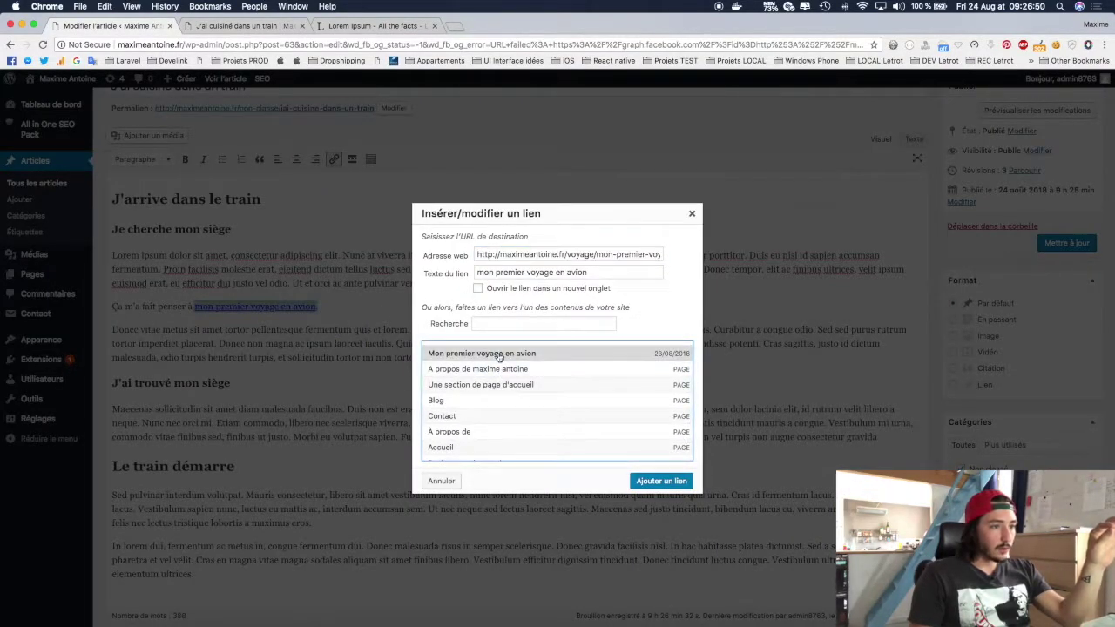
pyautogui.click(646, 481)
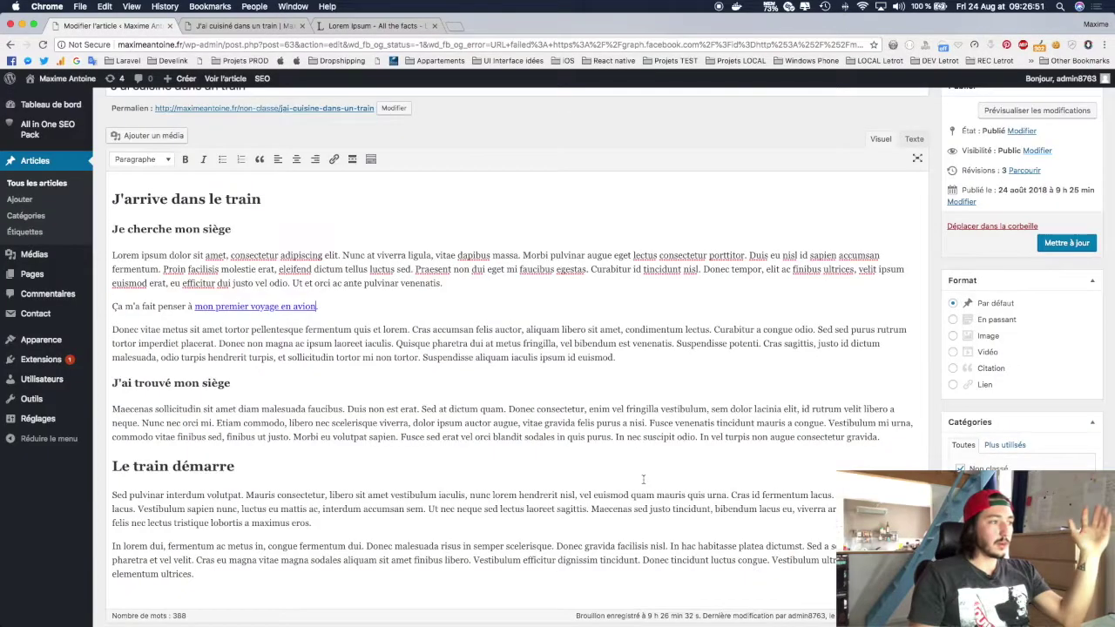
pyautogui.click(1065, 243)
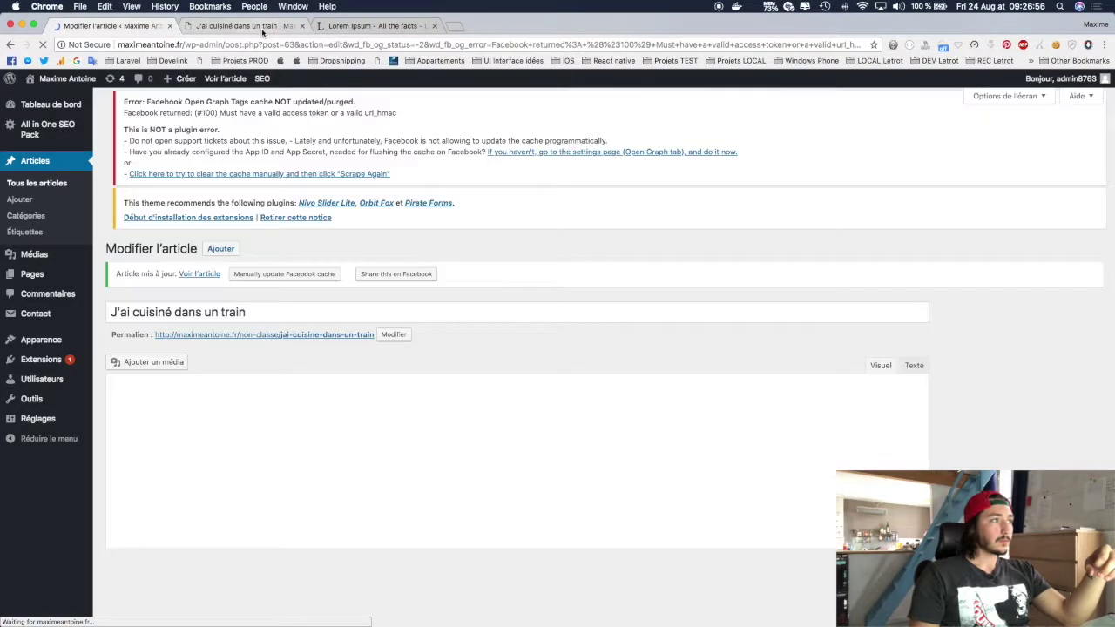
# Reload the public page of the train article and follow its "mon premier voyage en avion" link to check the destination.
pyautogui.click(262, 27)
pyautogui.click(41, 45)
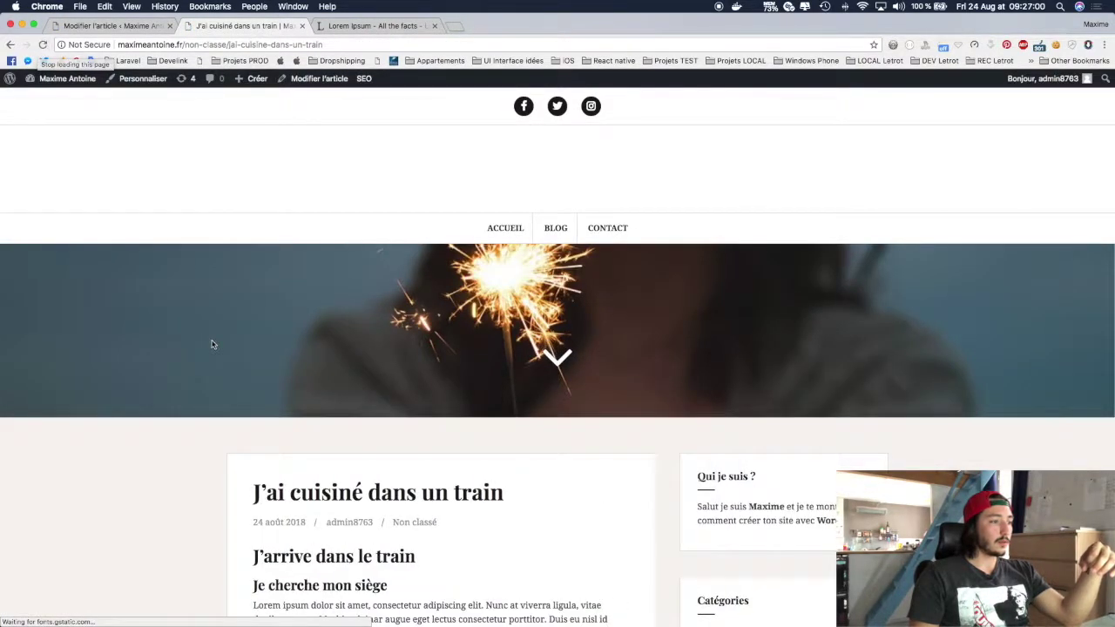
pyautogui.scroll(-3, 212, 345)
pyautogui.scroll(-5, 211, 345)
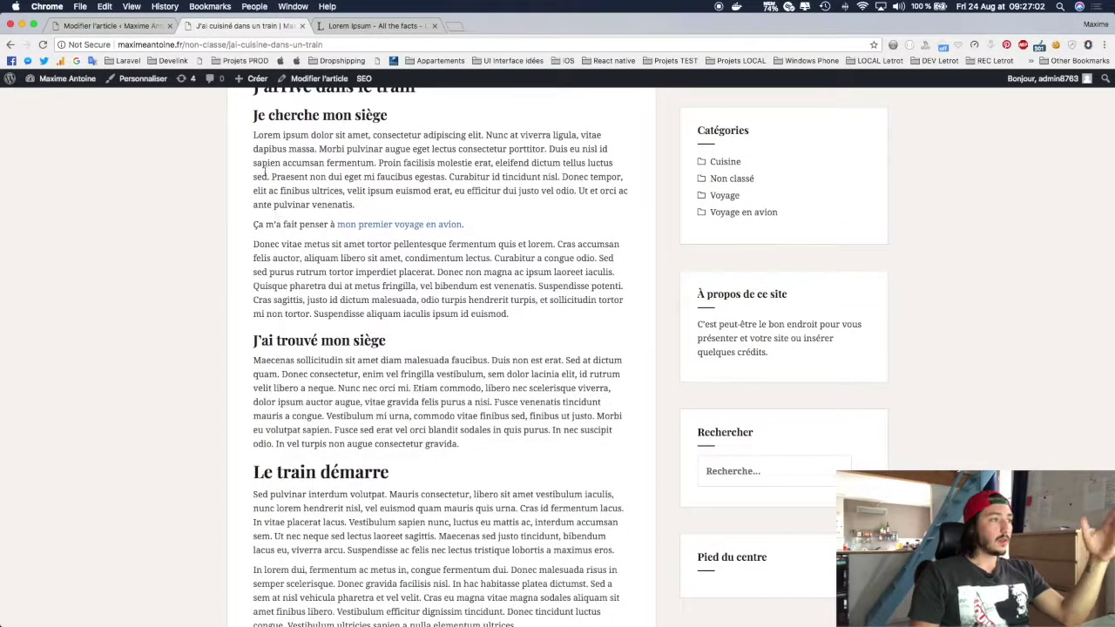
pyautogui.click(351, 224)
pyautogui.scroll(-6, 350, 271)
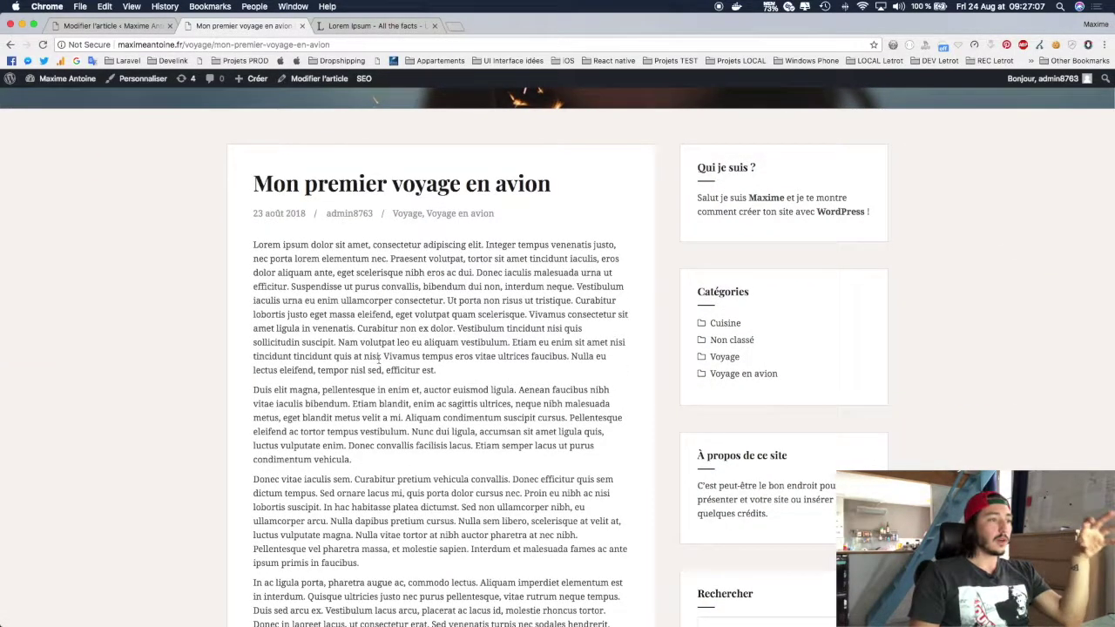
# Return to the article editor and add an empty paragraph just before the "J'ai trouvé mon siège" subheading.
pyautogui.click(118, 26)
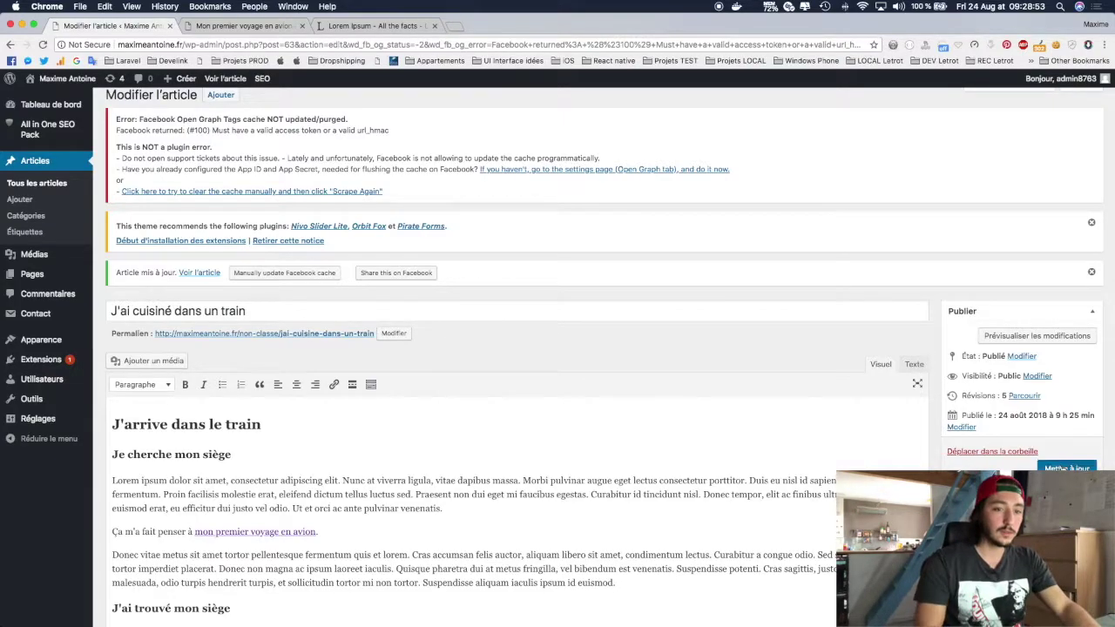
pyautogui.click(1065, 467)
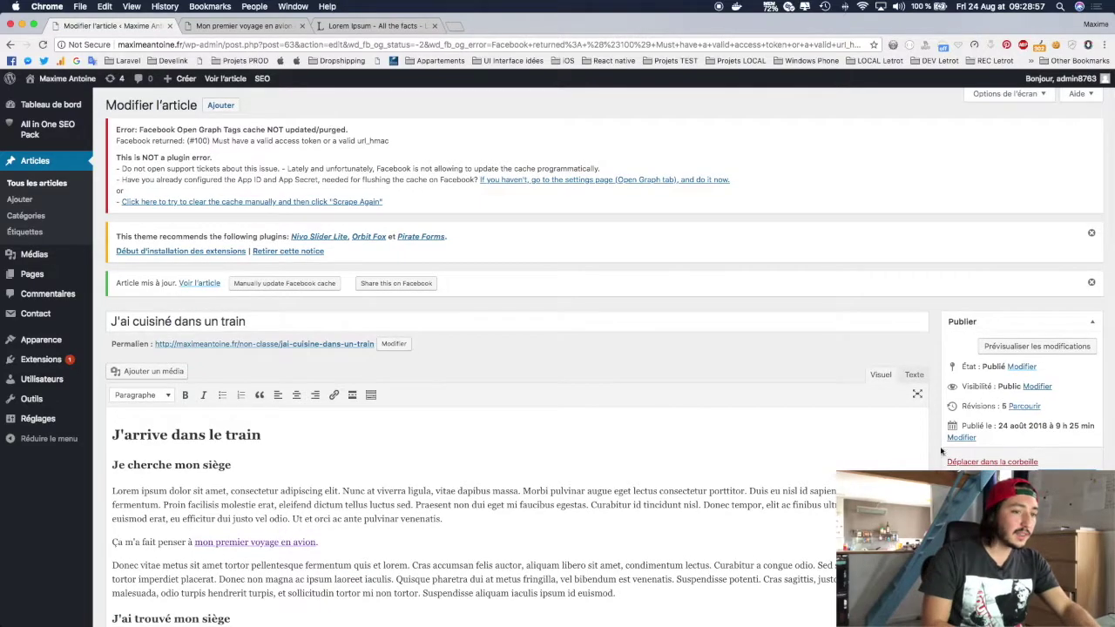
pyautogui.scroll(-5, 405, 354)
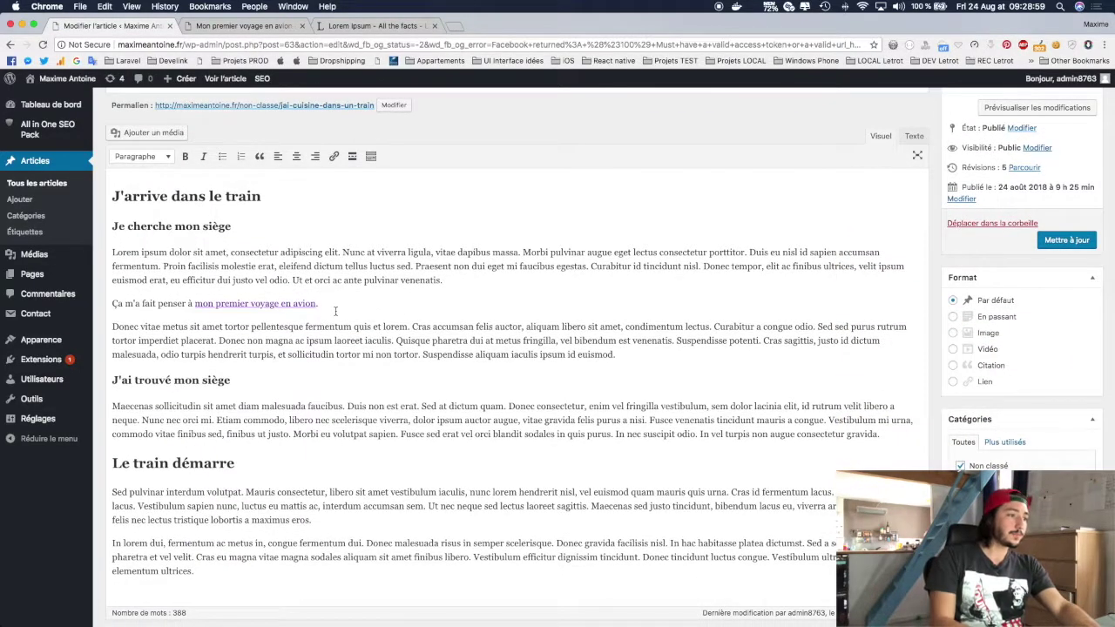
pyautogui.click(619, 355)
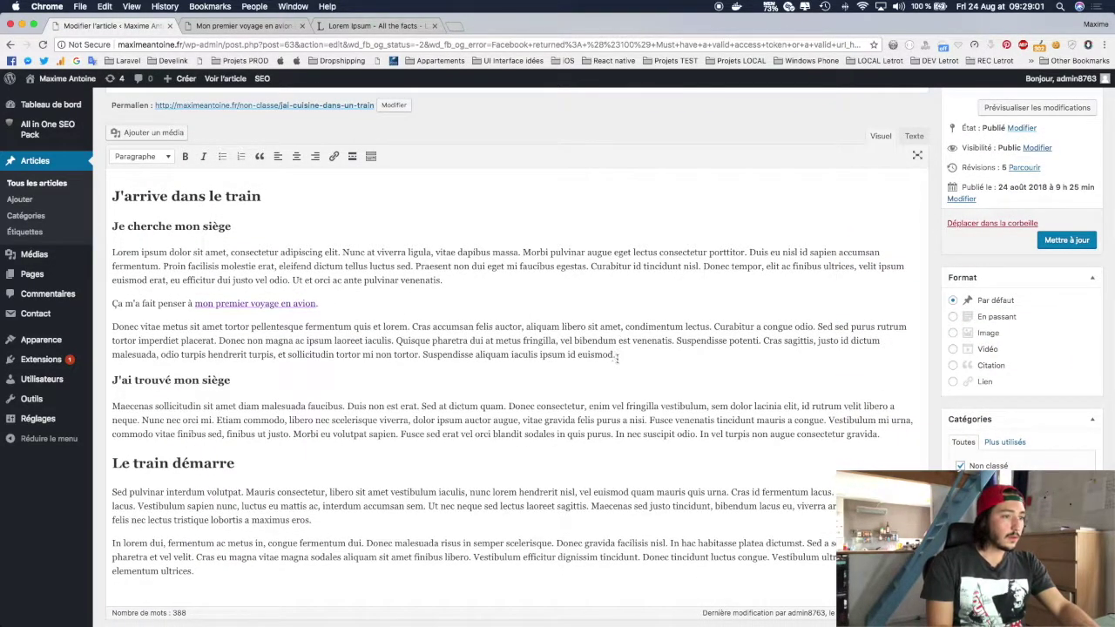
pyautogui.press('Return')
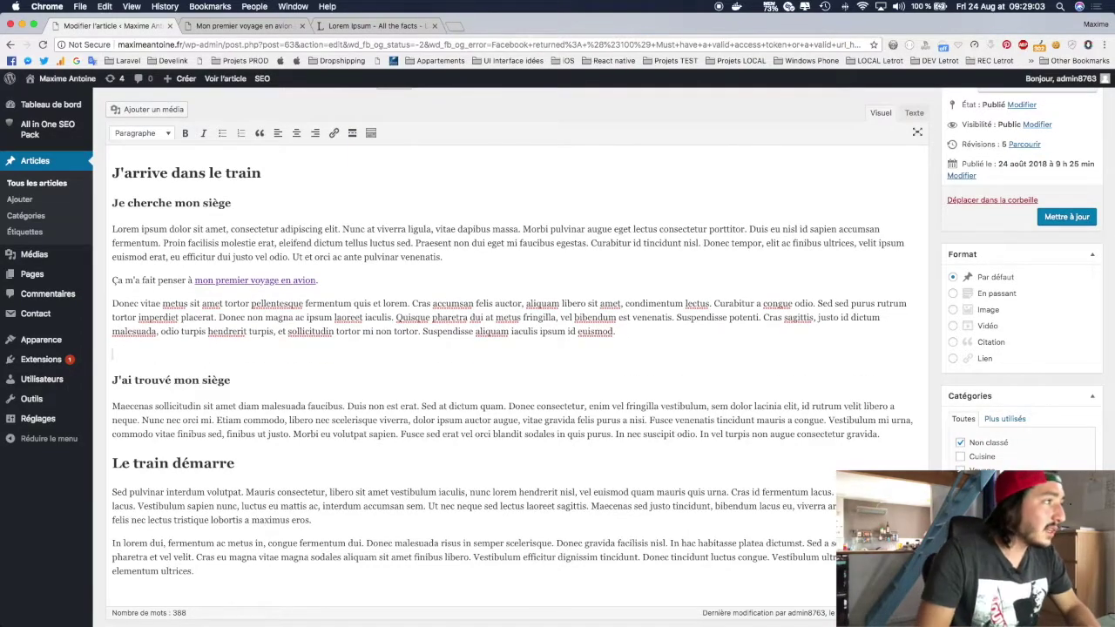
pyautogui.press('super+s')
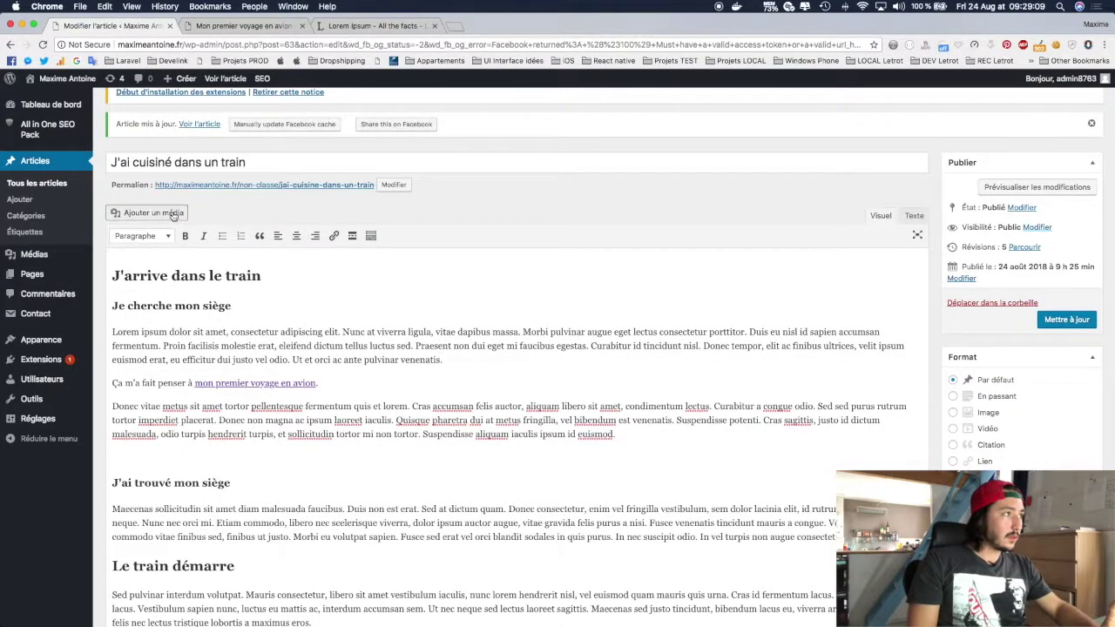
# Pick espresso.jpg from the media library for the article and give it the caption "Mon café du matin".
pyautogui.click(170, 216)
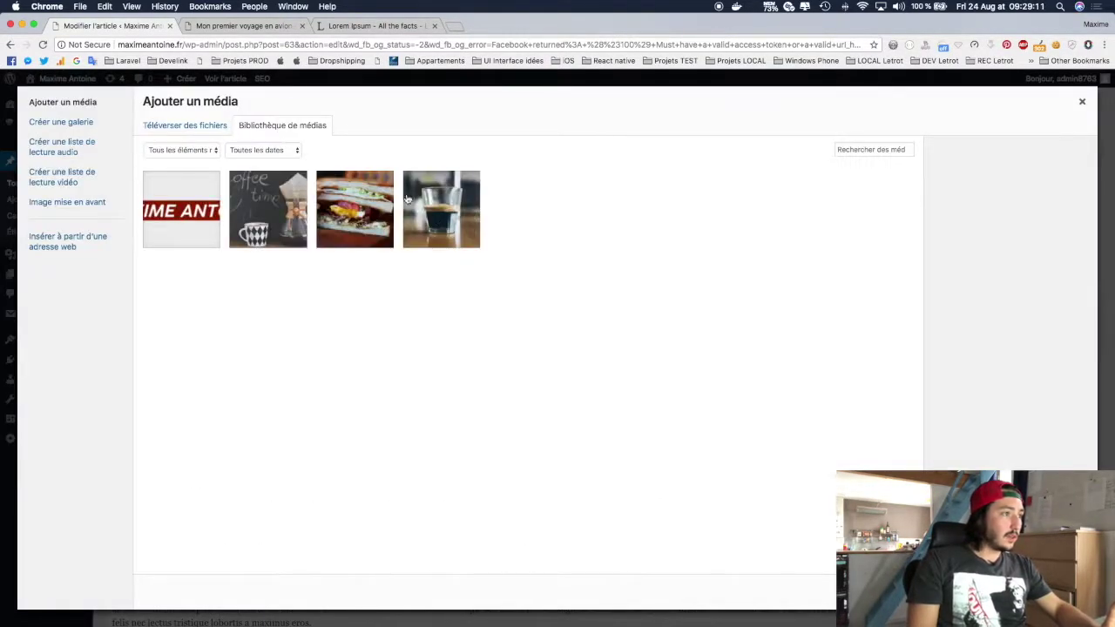
pyautogui.click(444, 218)
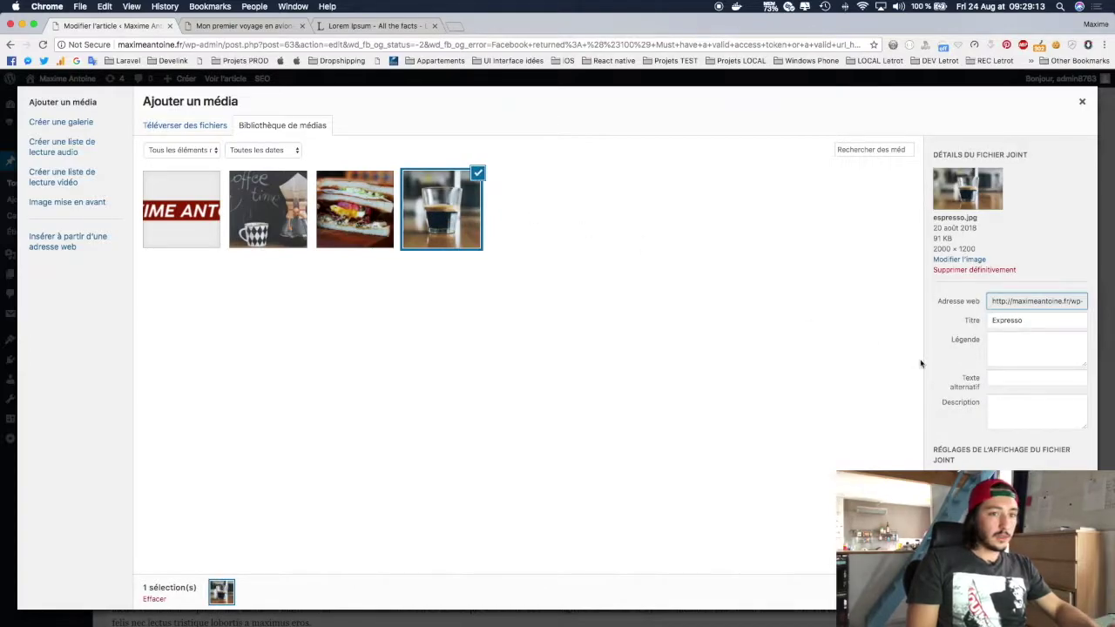
pyautogui.doubleClick(1011, 322)
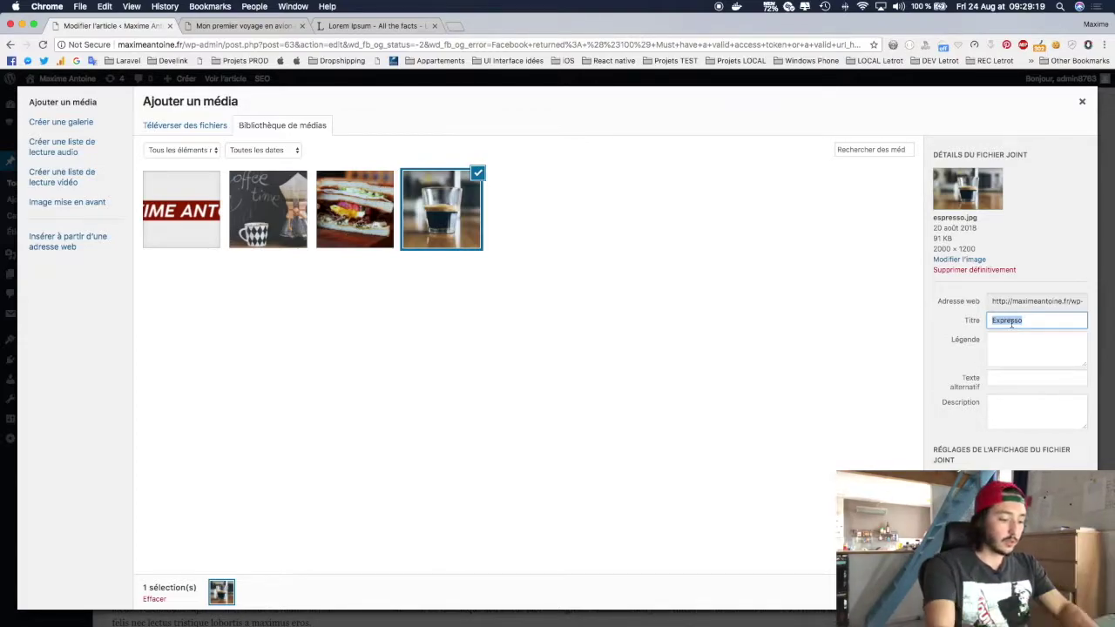
pyautogui.click(1010, 361)
pyautogui.write('Mon café du matin')
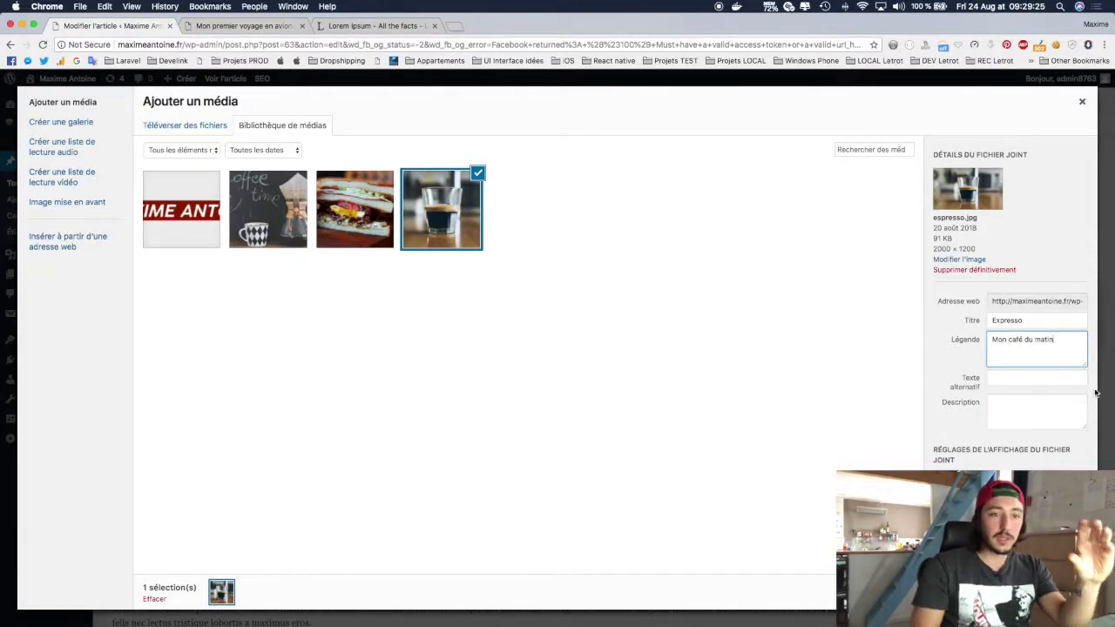
# Set both the description and the alternative text of the espresso image to "Mon café du matin".
pyautogui.press('super+a')
pyautogui.press('super+c')
pyautogui.press('Tab')
pyautogui.press('Tab')
pyautogui.press('super+v')
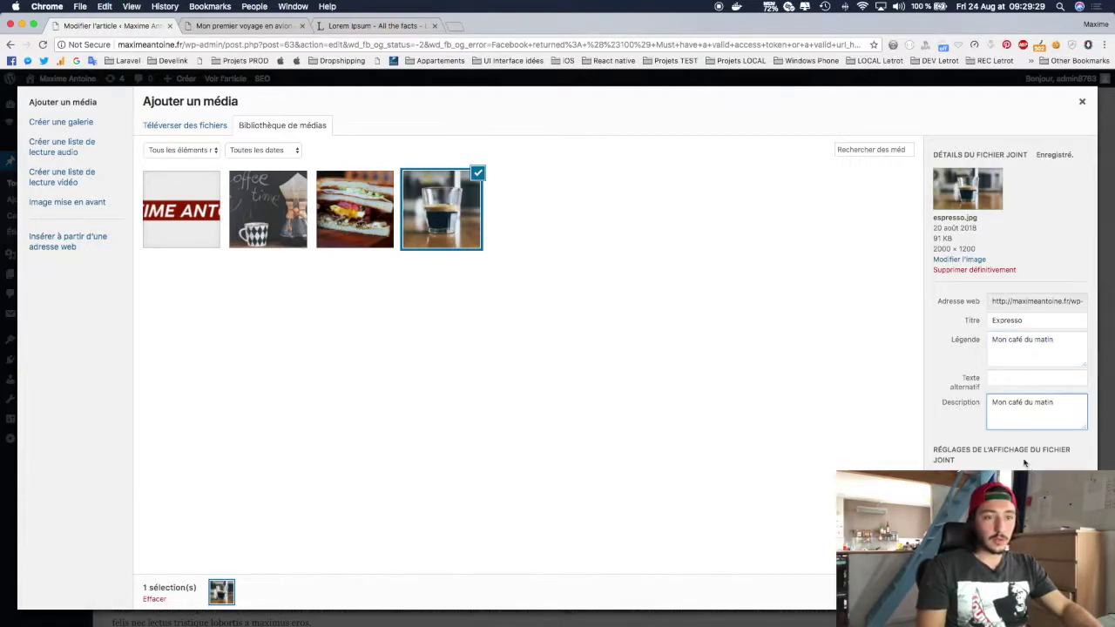
pyautogui.click(1026, 380)
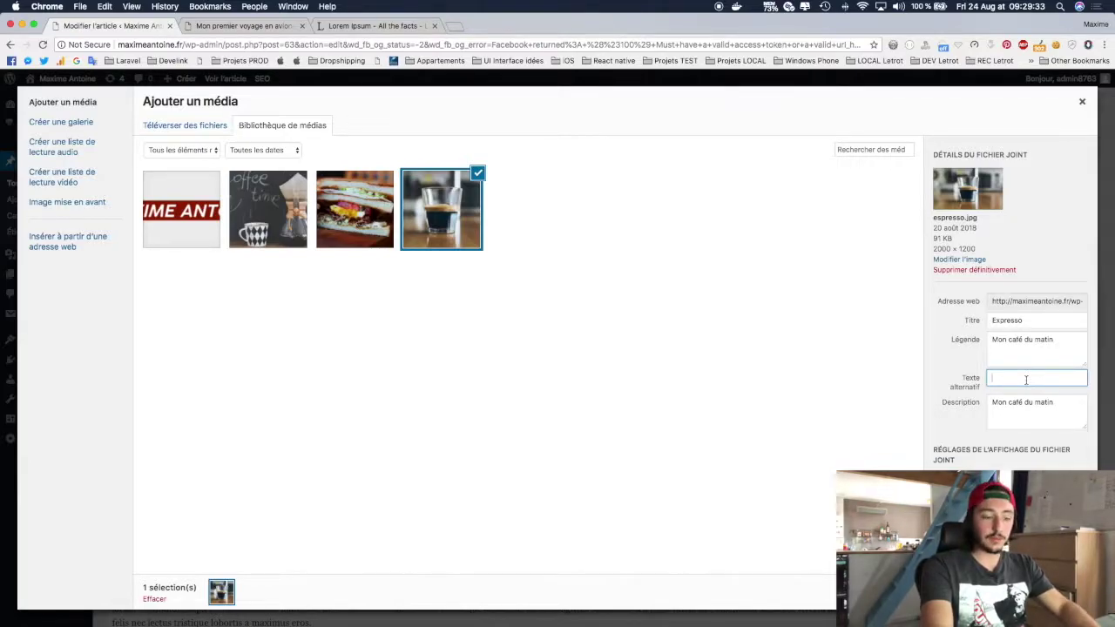
pyautogui.write('Moi')
pyautogui.write(' café du matin')
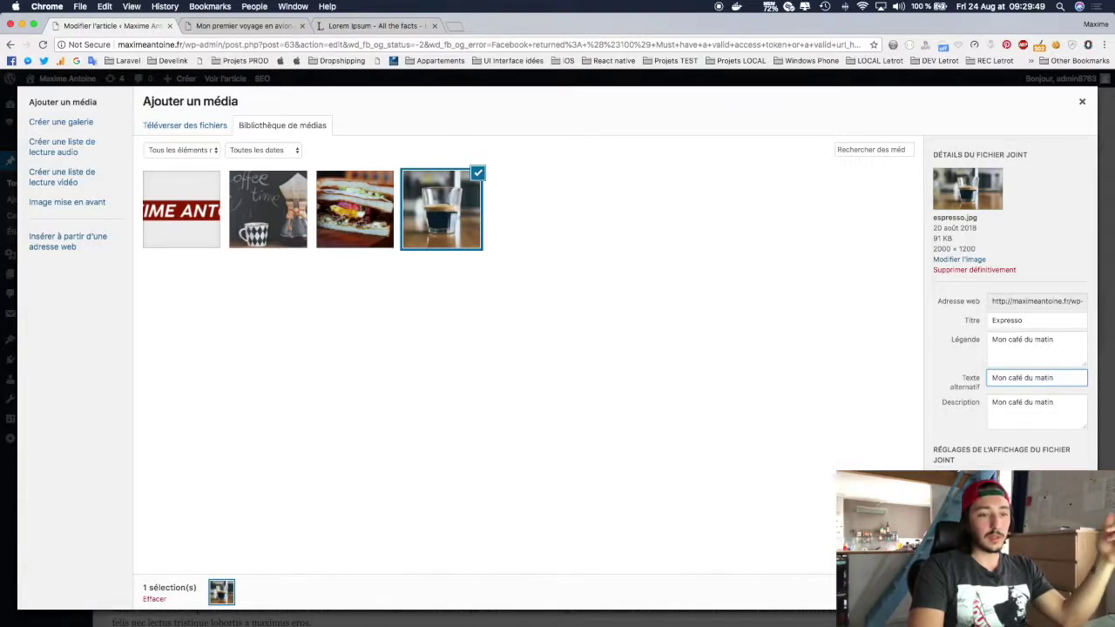
# Insert the espresso image before the "J'ai trouvé mon siège" subheading and update the article.
pyautogui.click(1046, 591)
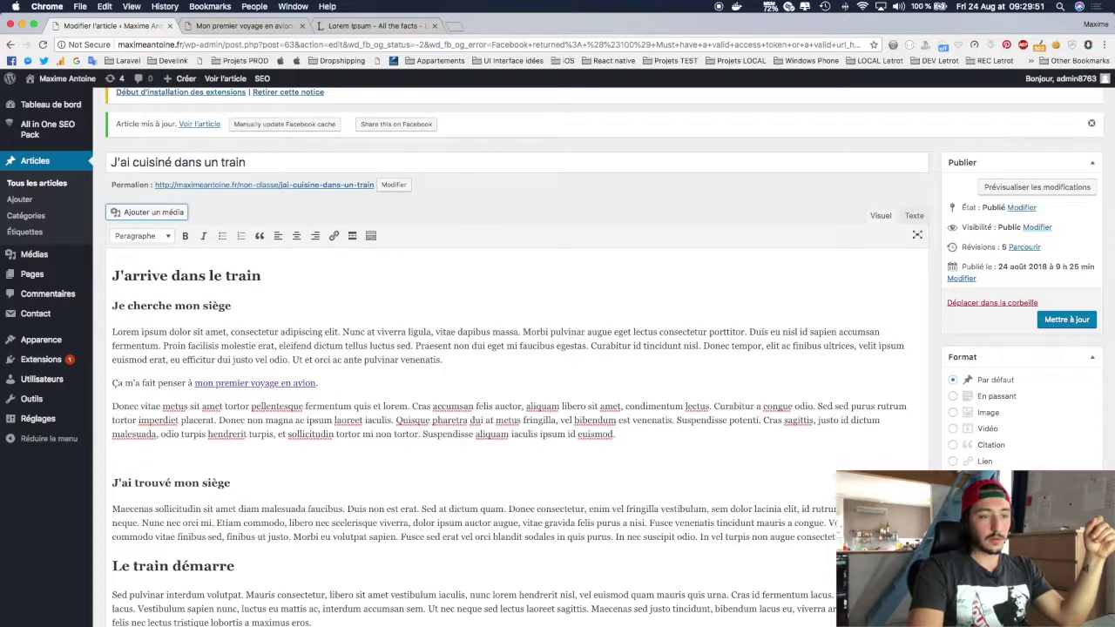
pyautogui.scroll(-5, 689, 386)
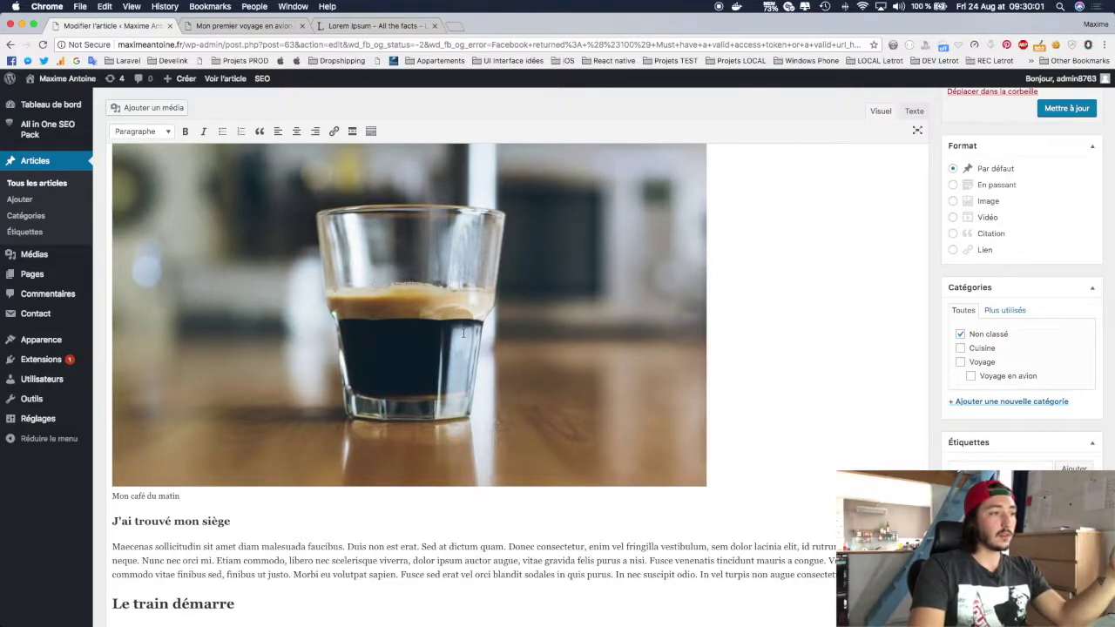
pyautogui.click(1064, 108)
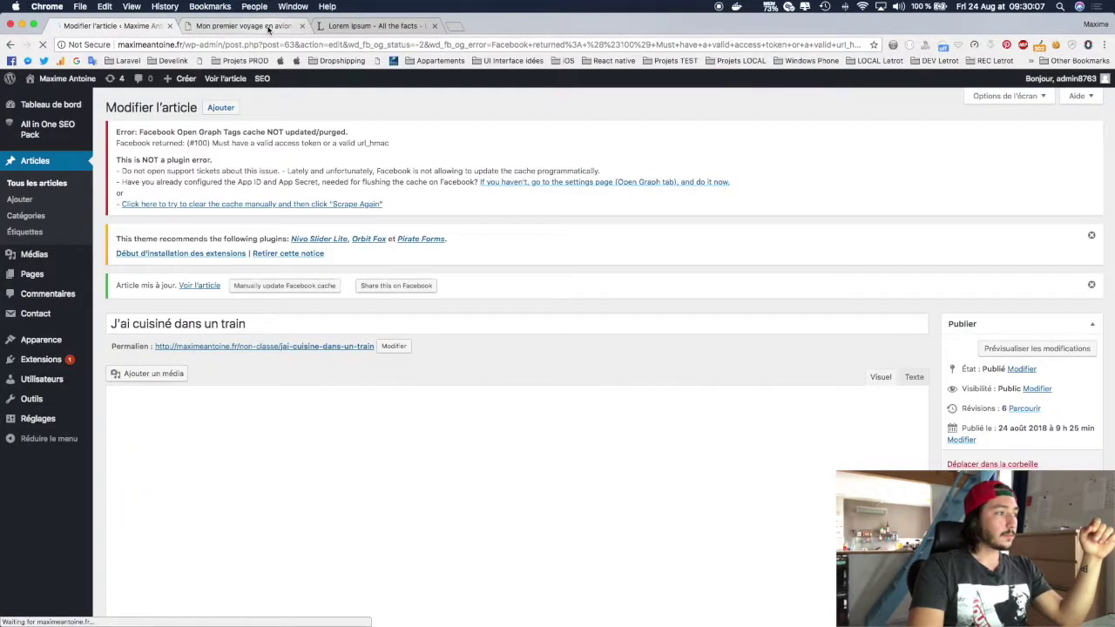
# Preview the updated train article and examine the espresso image with its caption.
pyautogui.click(268, 27)
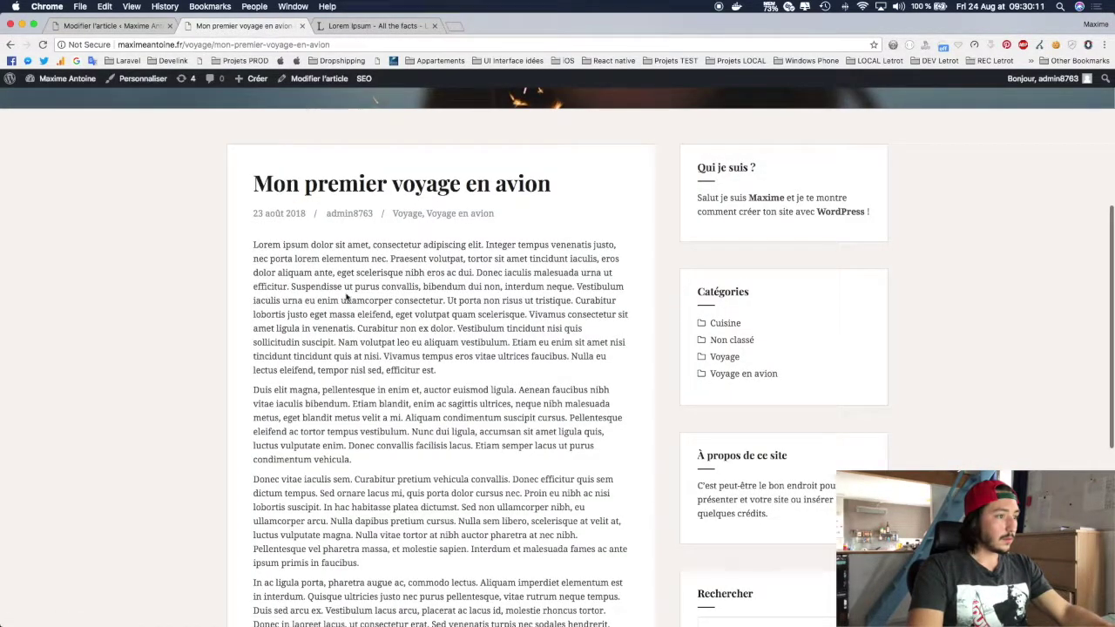
pyautogui.scroll(-5, 377, 373)
pyautogui.scroll(4, 377, 373)
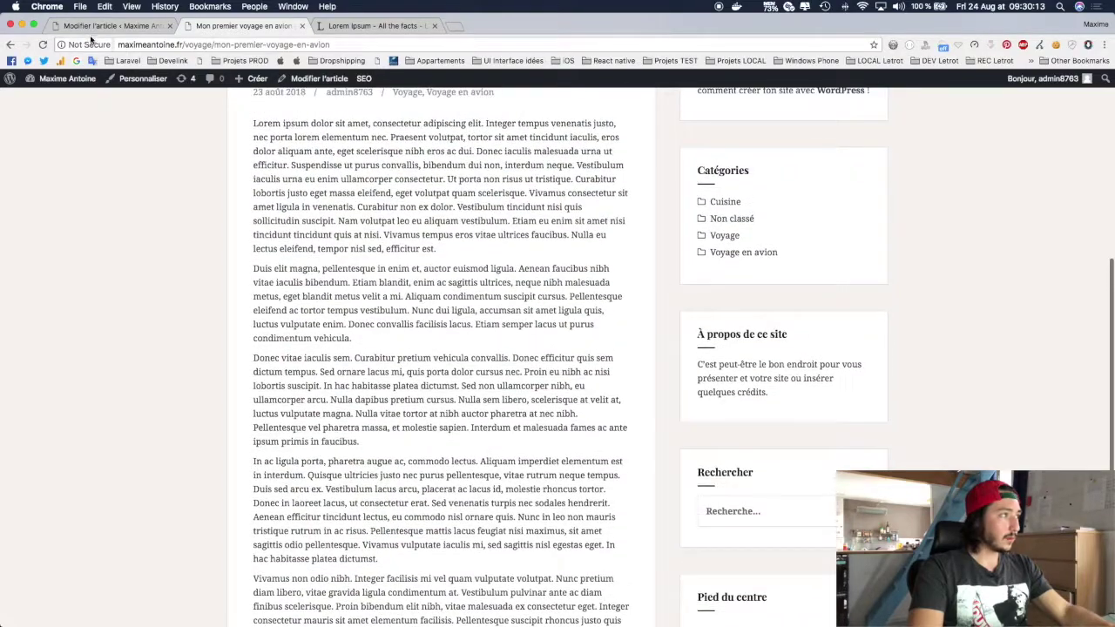
pyautogui.click(91, 27)
pyautogui.click(1059, 346)
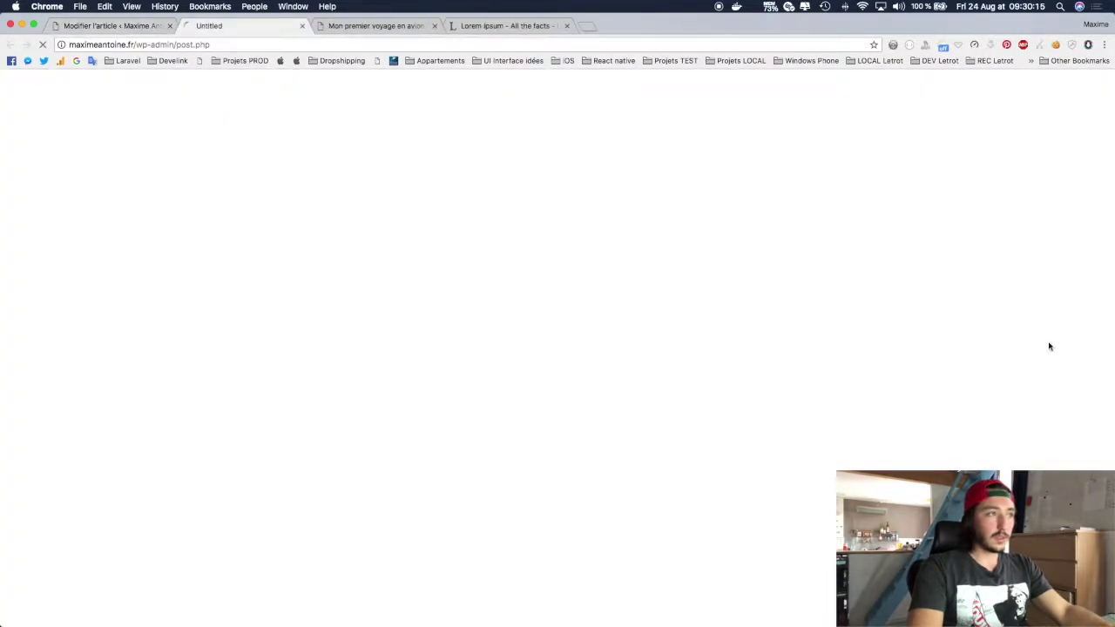
pyautogui.scroll(-10, 384, 192)
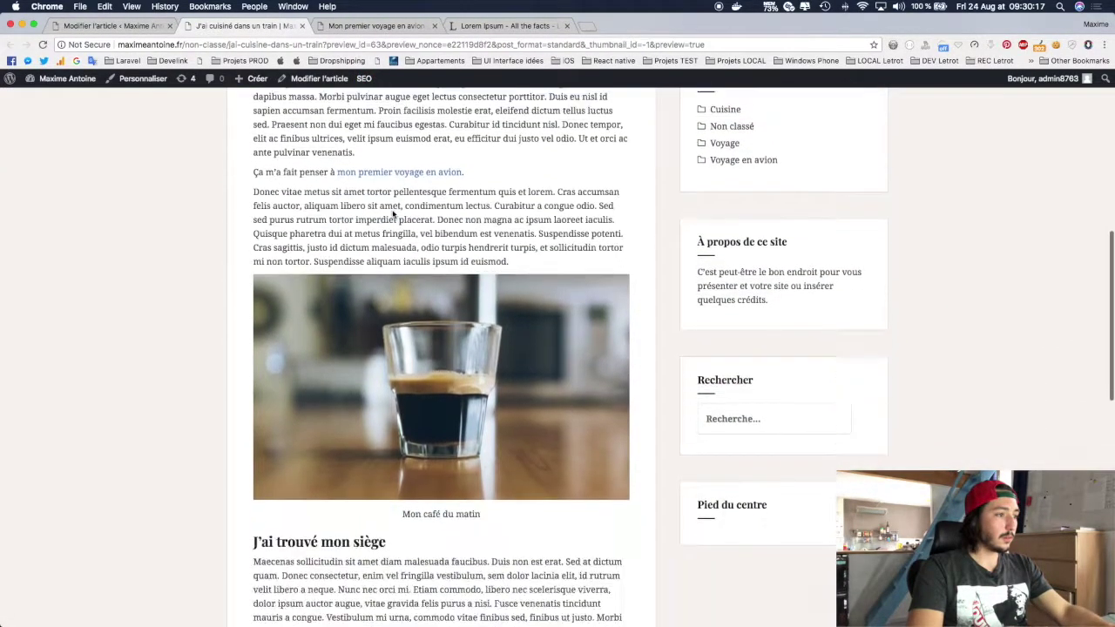
pyautogui.moveTo(401, 414); pyautogui.dragTo(482, 418)
# Open the details of the espresso image in the train article's editor and review its caption and alternative text.
pyautogui.click(96, 25)
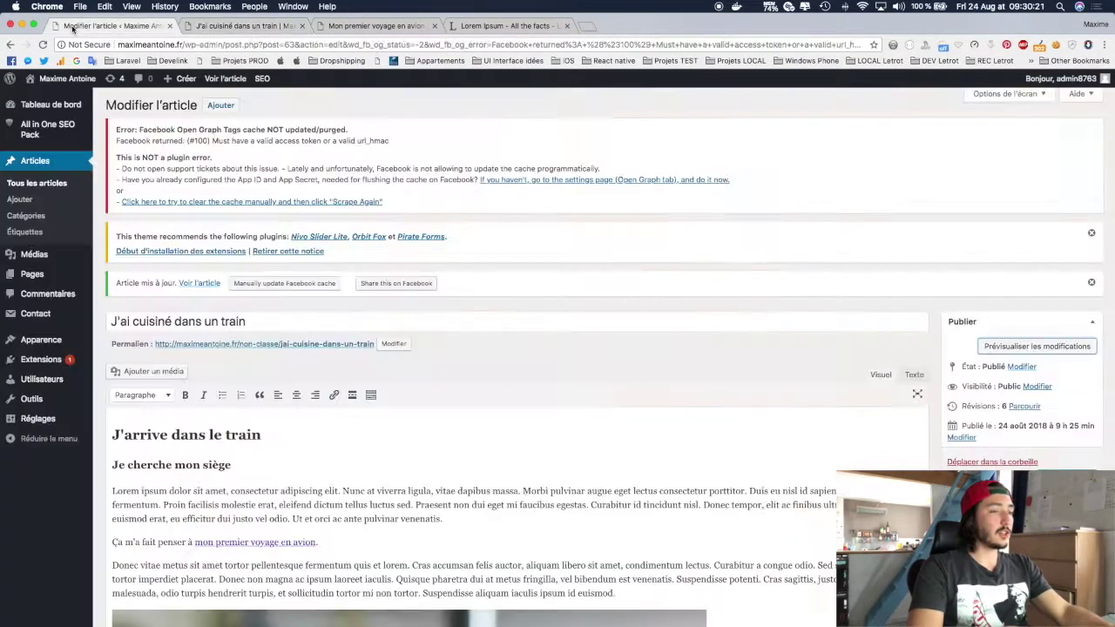
pyautogui.scroll(-8, 686, 290)
pyautogui.scroll(-1, 686, 290)
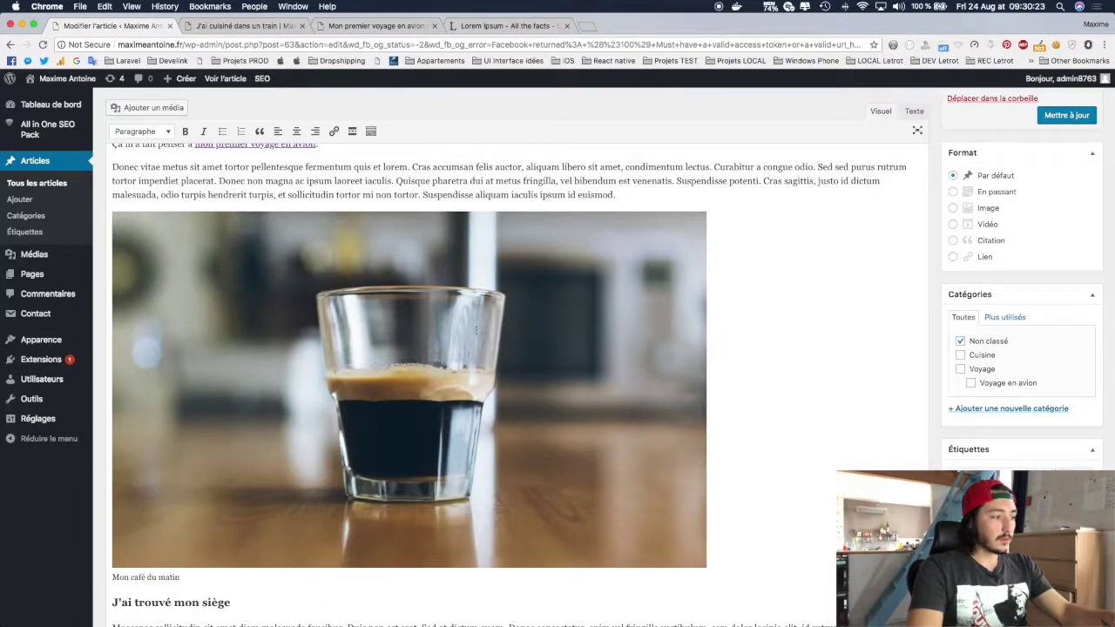
pyautogui.click(475, 331)
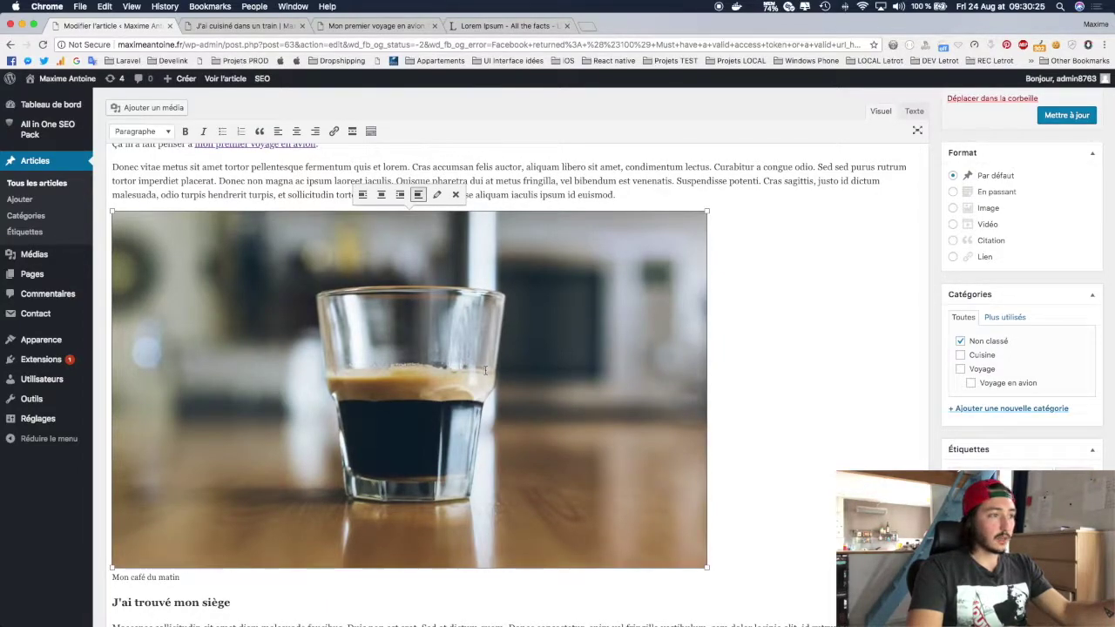
pyautogui.click(437, 195)
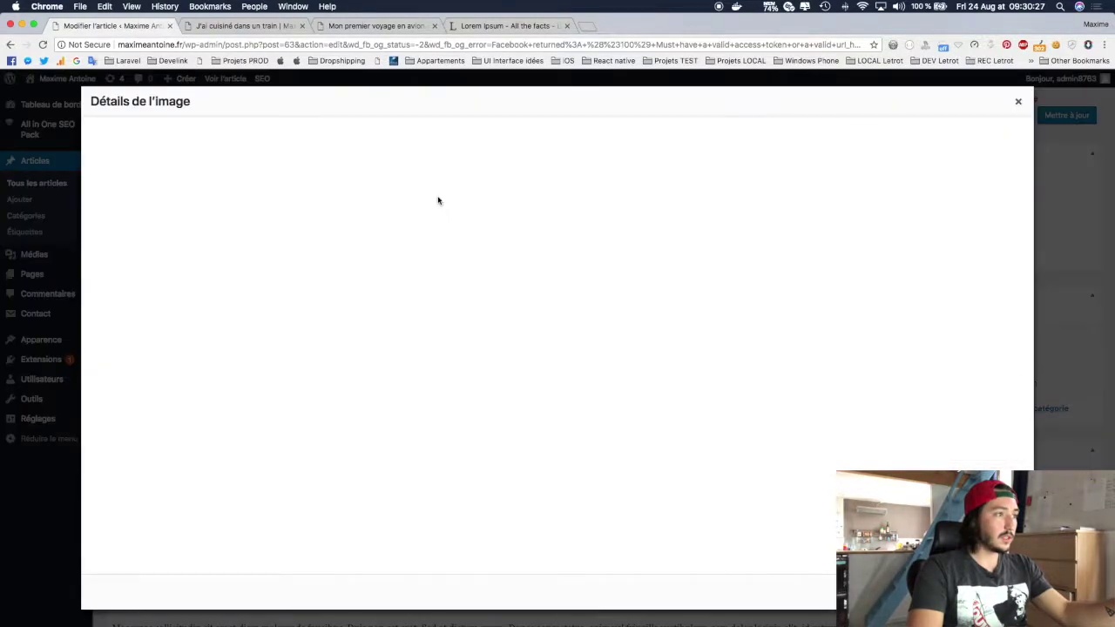
pyautogui.click(297, 130)
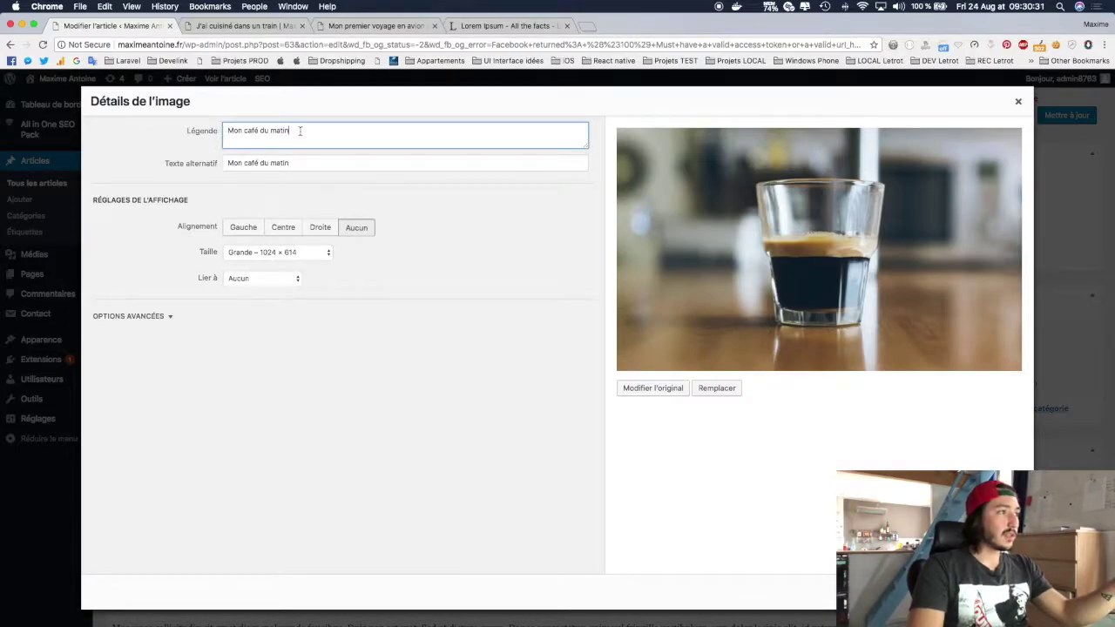
# Check how the caption appears under the espresso image in the article preview and close the image details without changes.
pyautogui.click(236, 31)
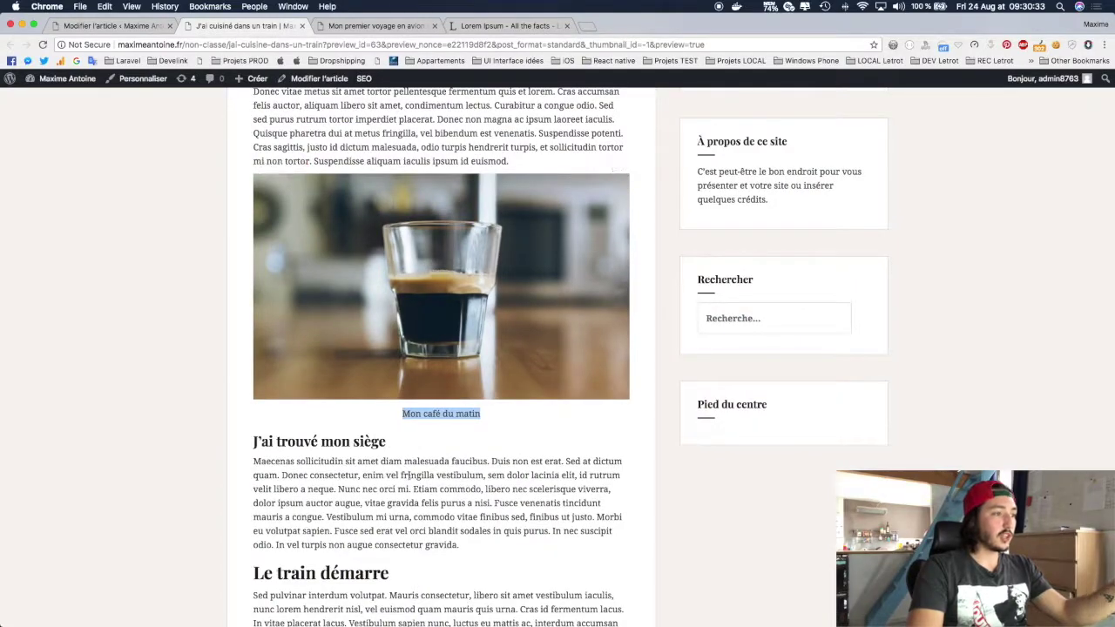
pyautogui.click(427, 446)
pyautogui.tripleClick(480, 404)
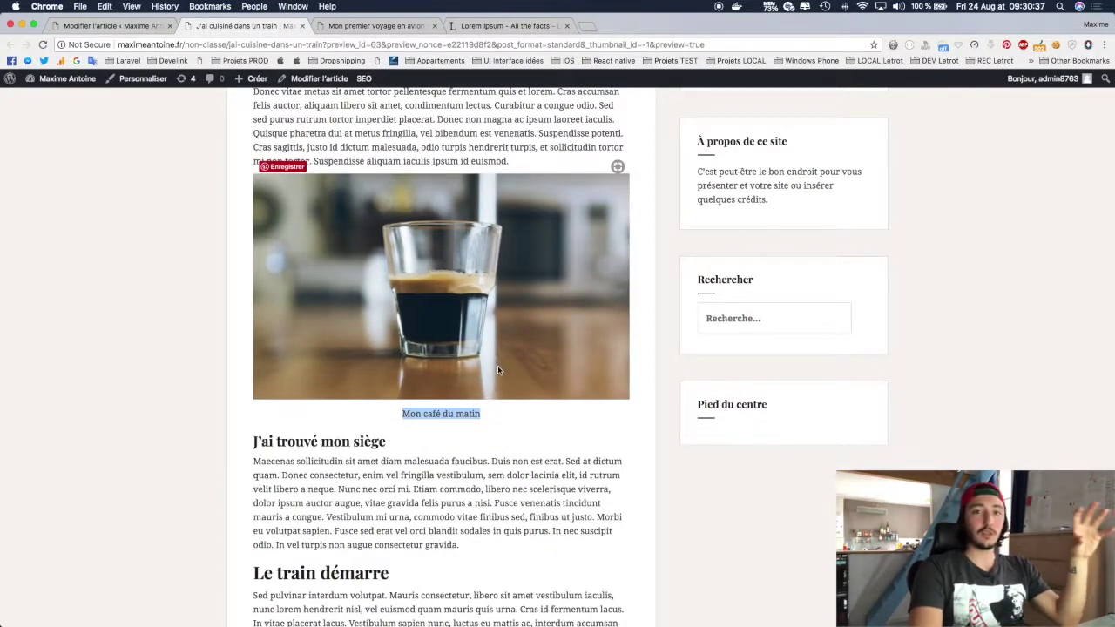
pyautogui.click(514, 417)
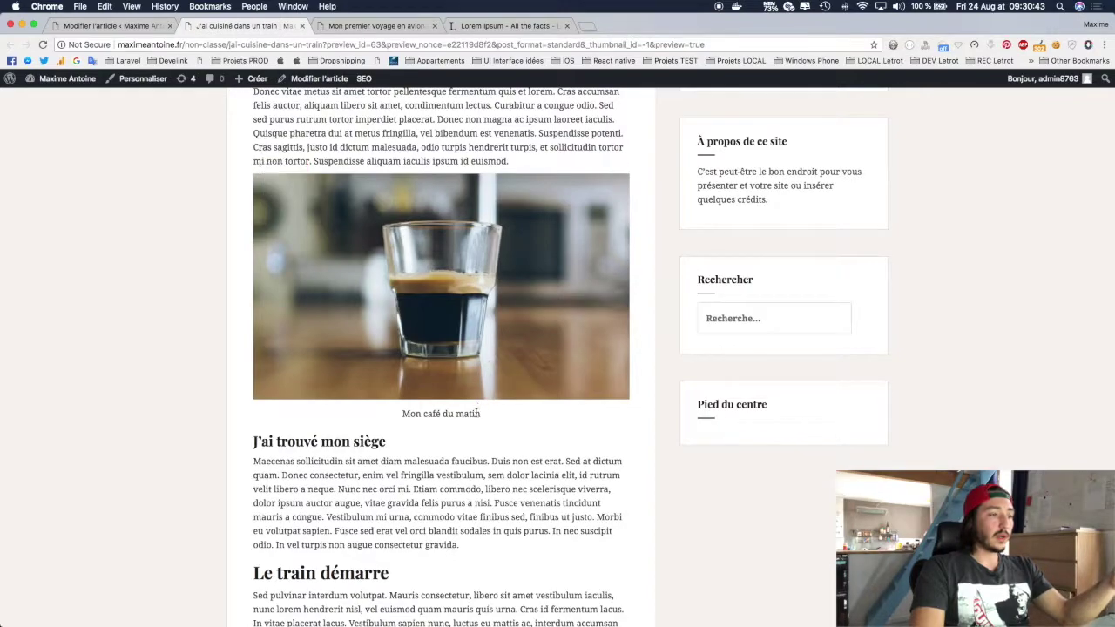
pyautogui.moveTo(405, 414); pyautogui.dragTo(478, 415)
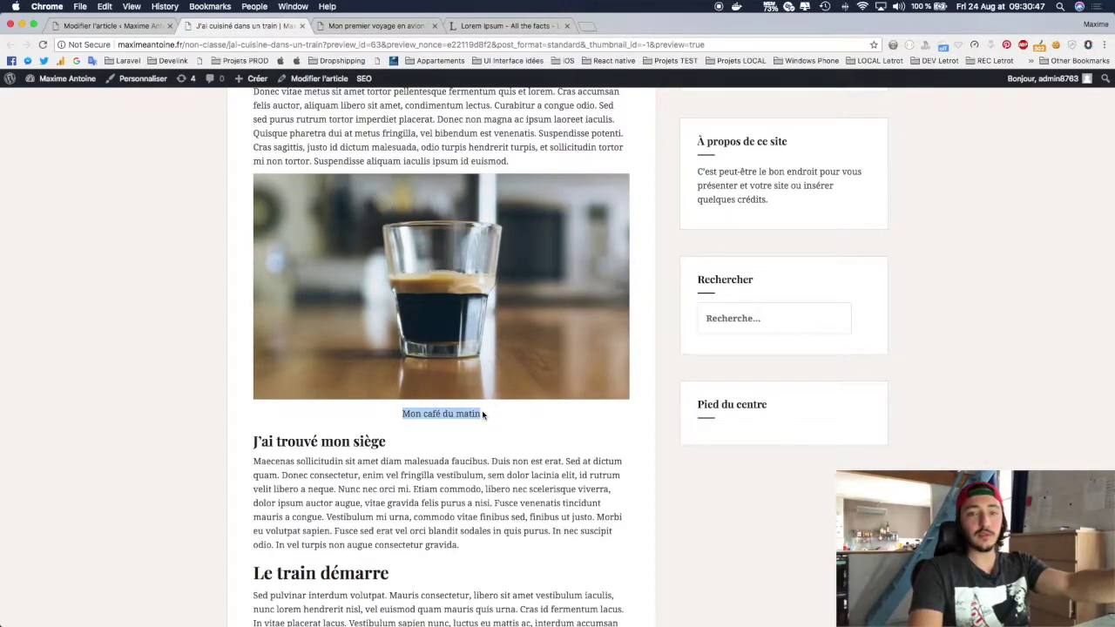
pyautogui.click(522, 440)
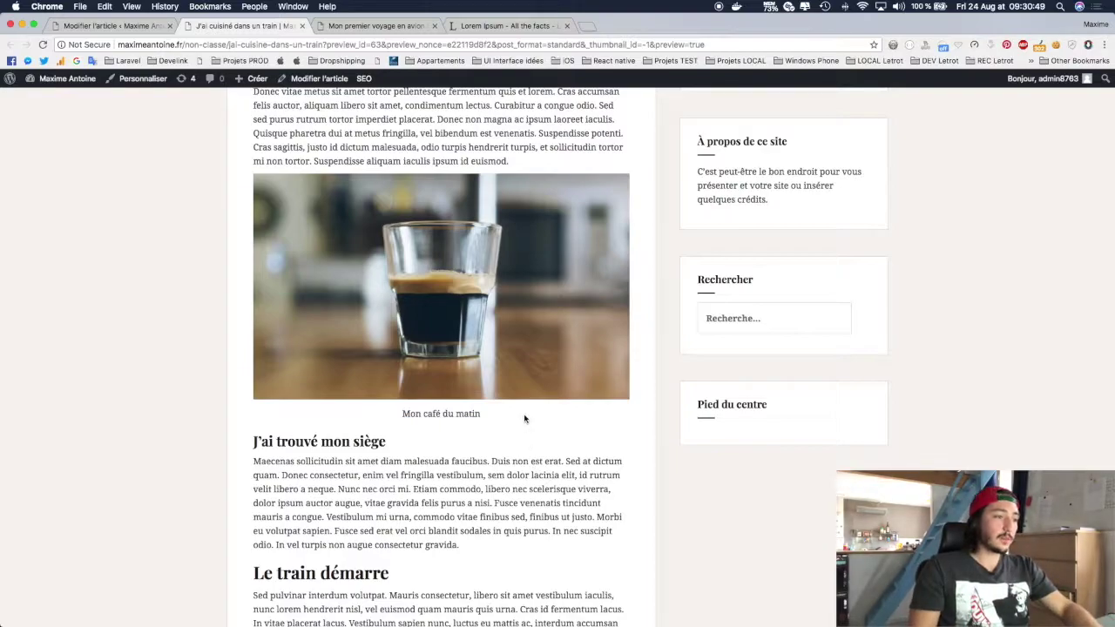
pyautogui.click(98, 24)
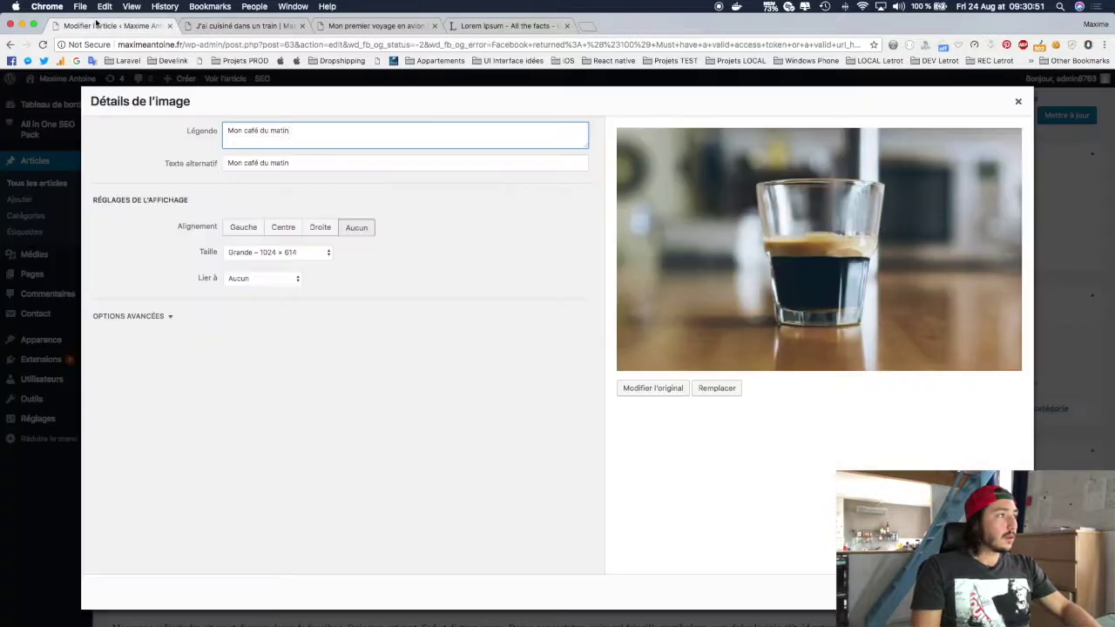
pyautogui.click(1019, 103)
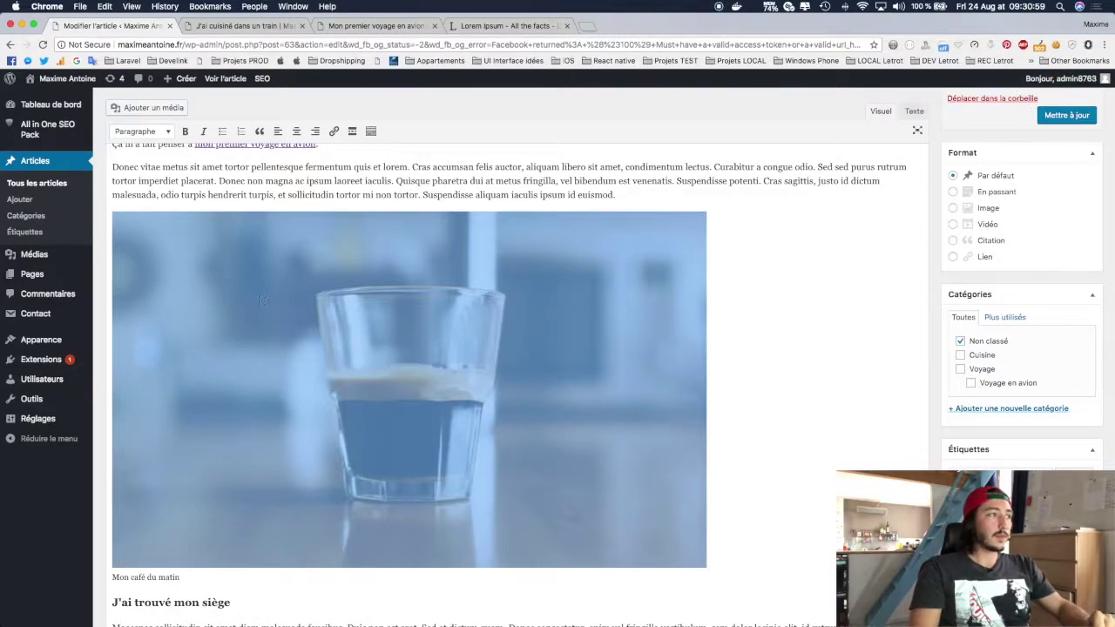
# Open the installed plugins list and examine the All in One SEO Pack and Open Graph for Facebook, Google+ and Twitter Card Tags entries.
pyautogui.moveTo(44, 359)
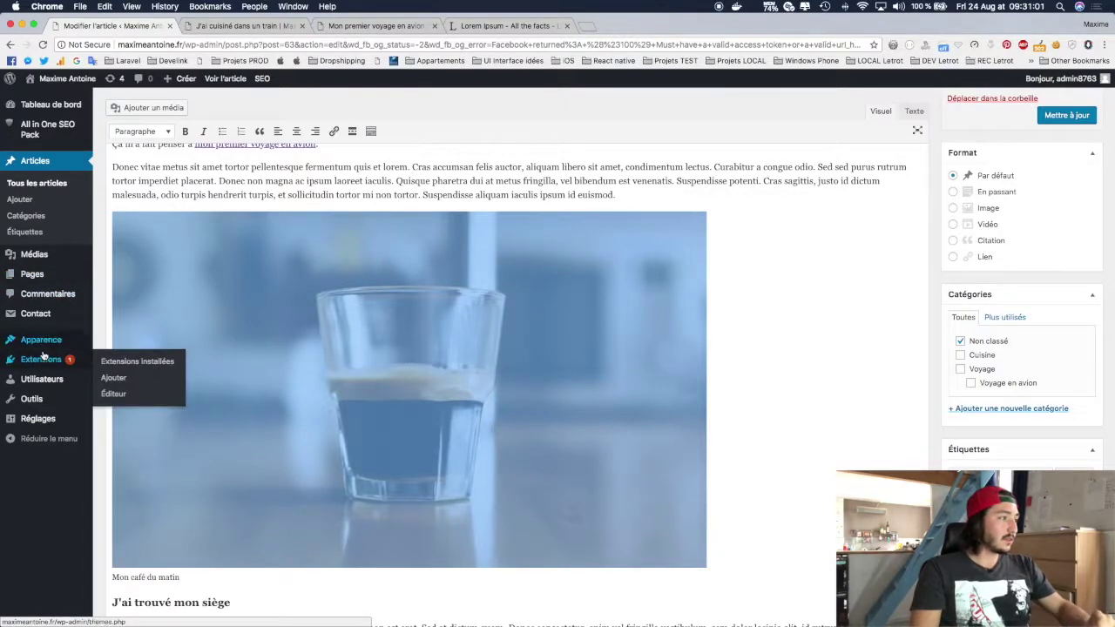
pyautogui.click(122, 363)
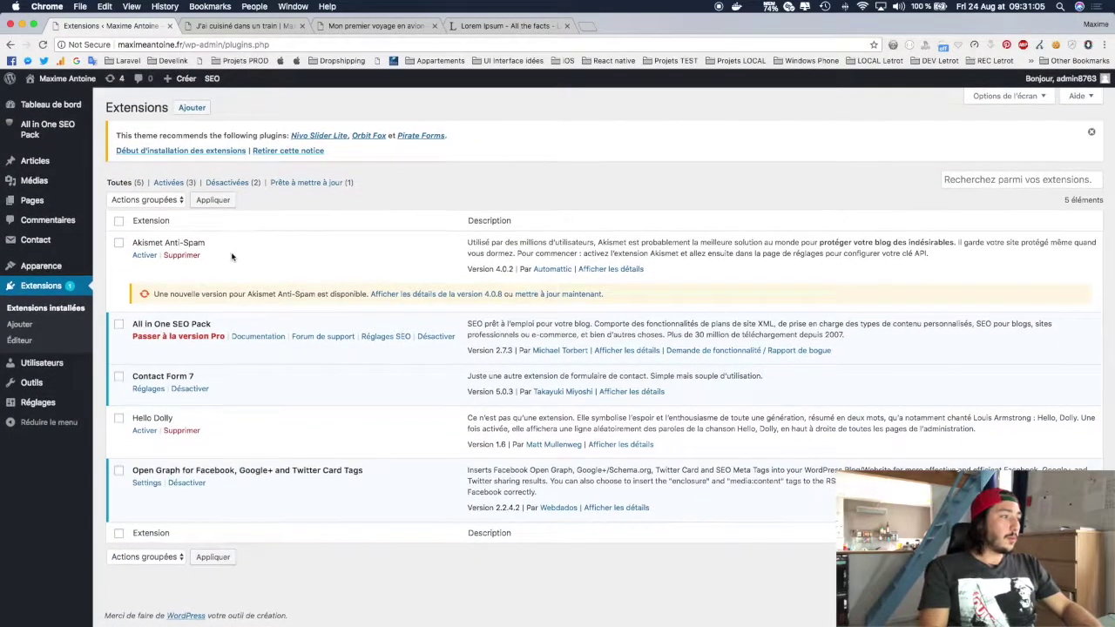
pyautogui.moveTo(131, 325); pyautogui.dragTo(215, 329)
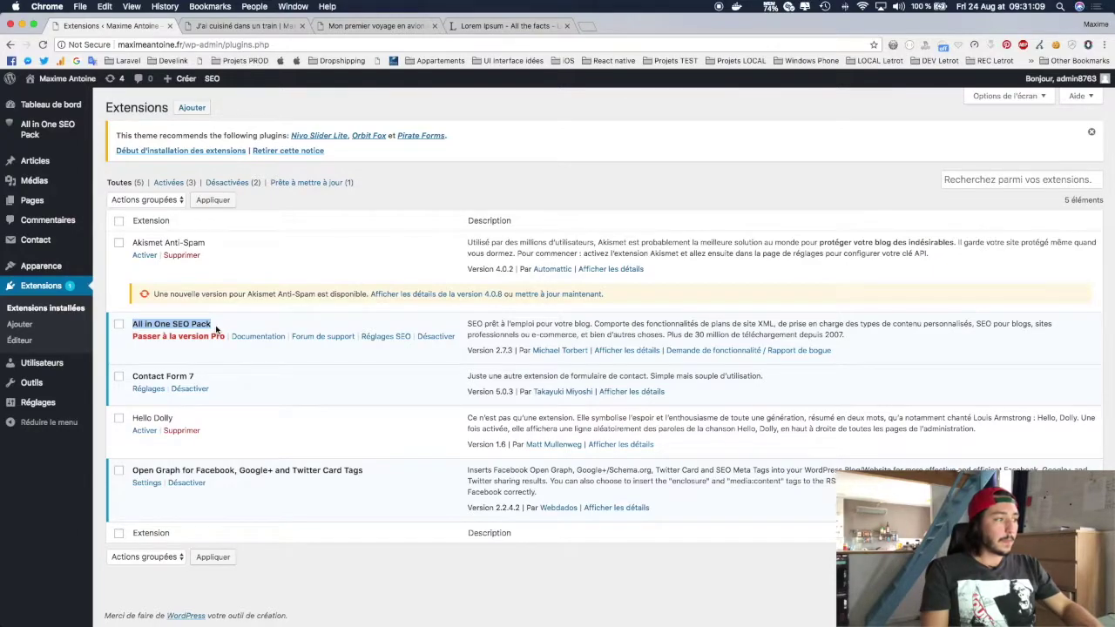
pyautogui.moveTo(374, 471); pyautogui.dragTo(131, 470)
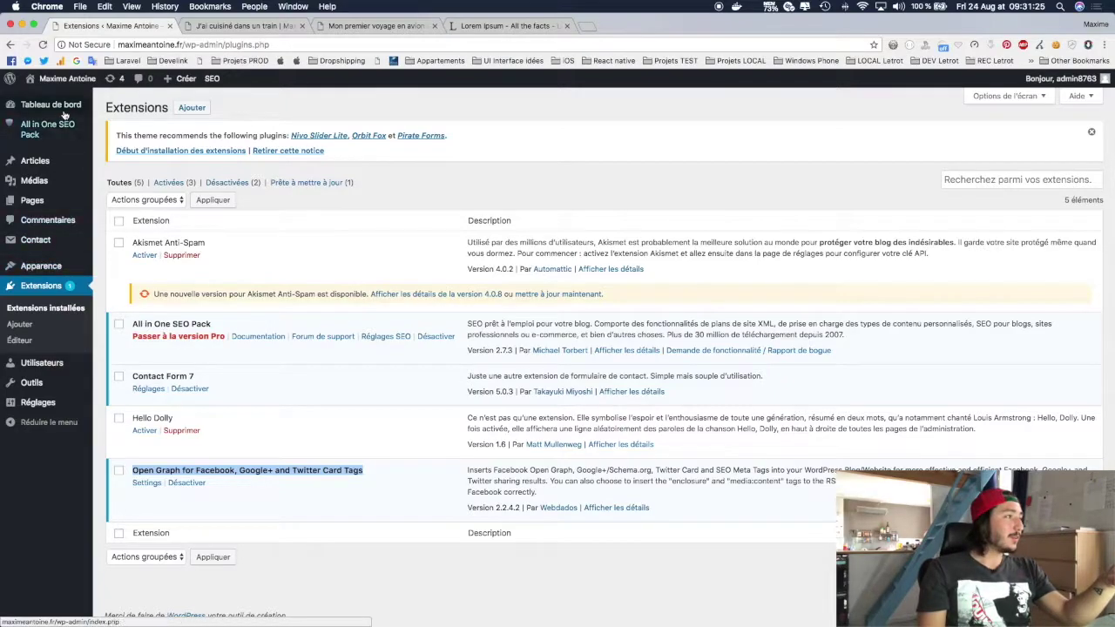
# Open the general settings of All in One SEO Pack and look through the available options.
pyautogui.click(45, 131)
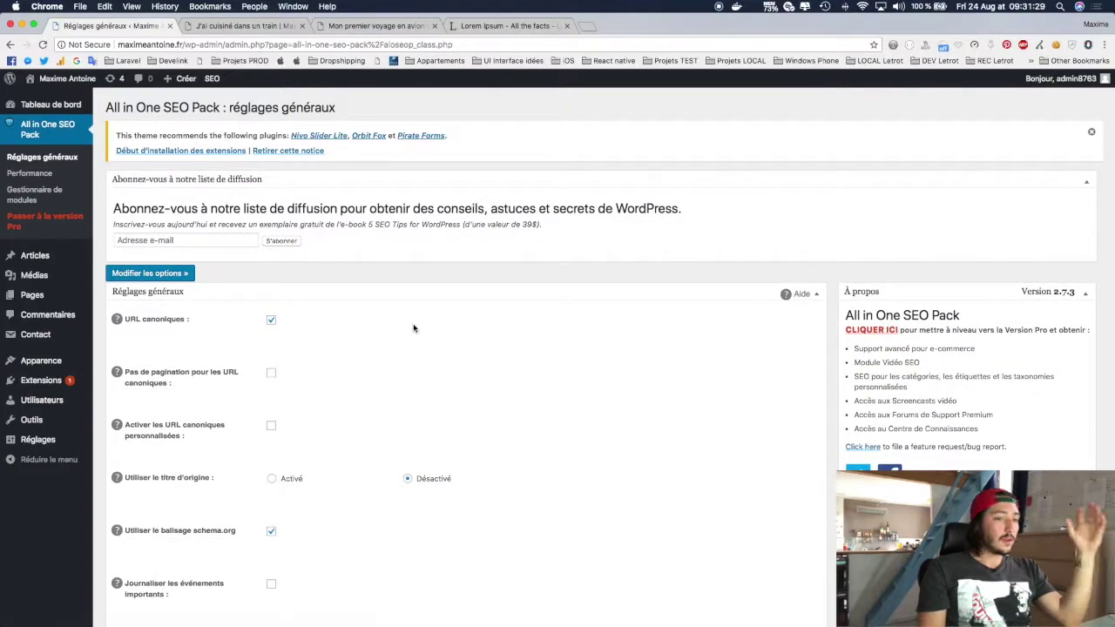
pyautogui.scroll(-5, 414, 328)
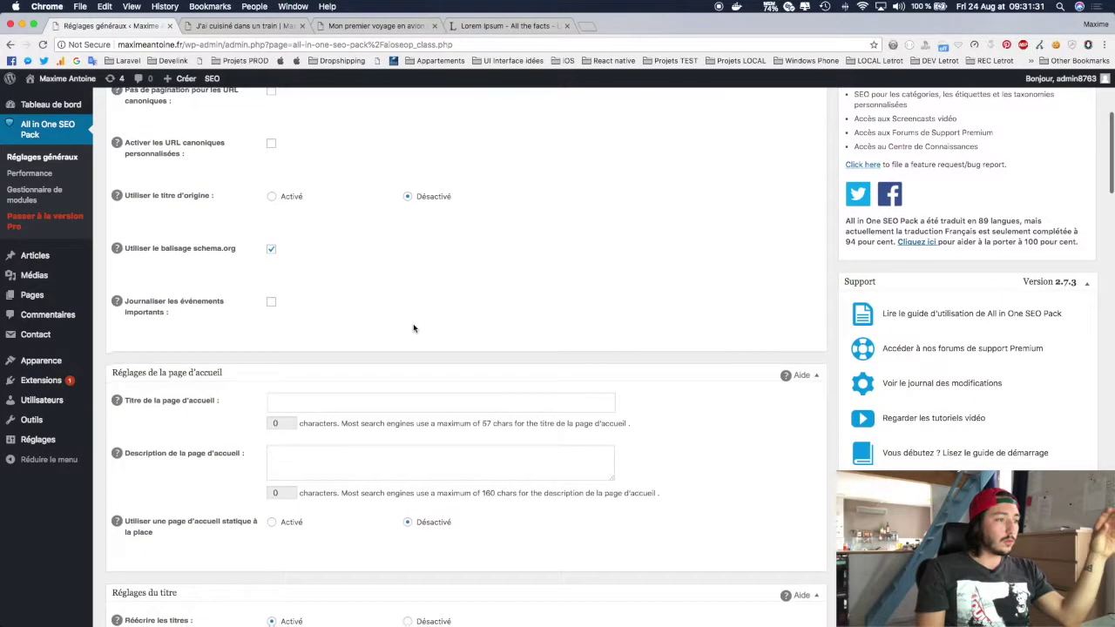
pyautogui.scroll(4, 413, 329)
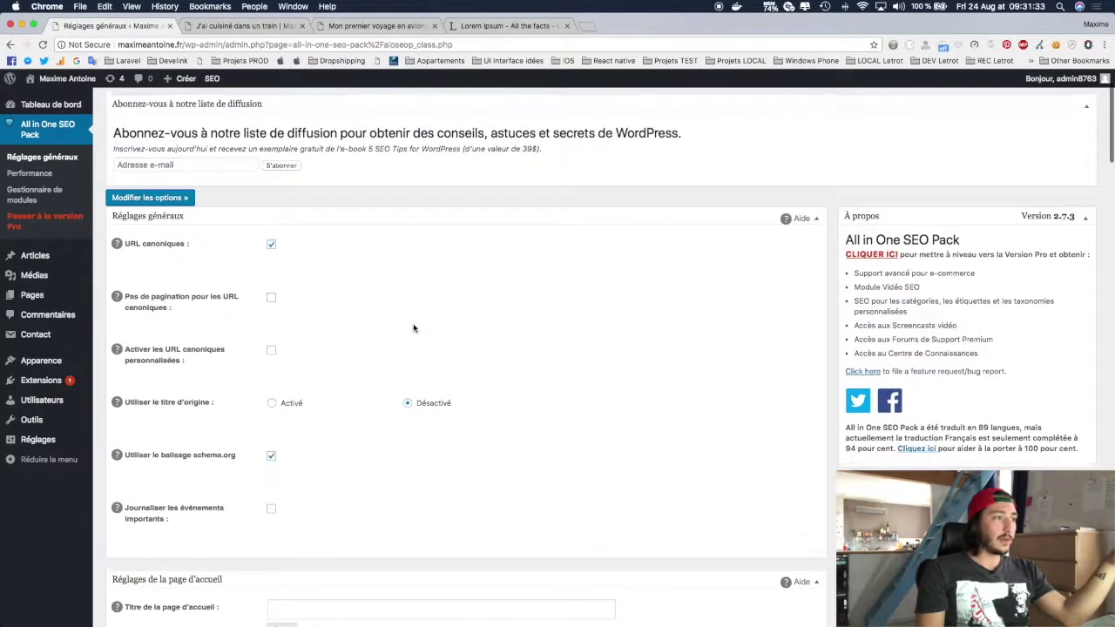
pyautogui.scroll(-15, 414, 328)
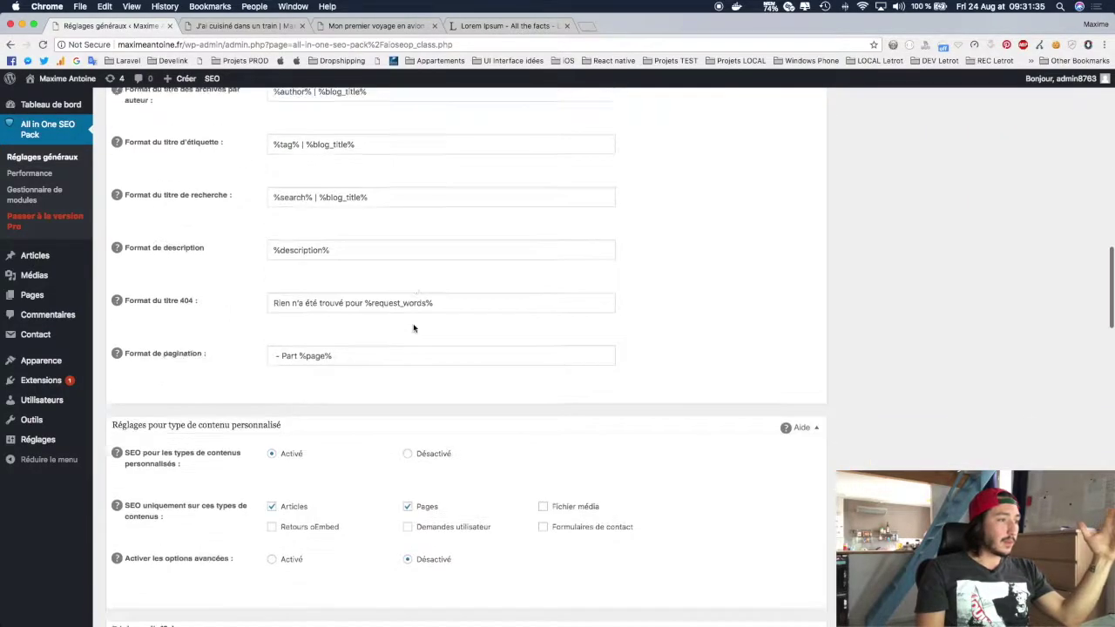
pyautogui.scroll(12, 414, 329)
pyautogui.scroll(1, 414, 329)
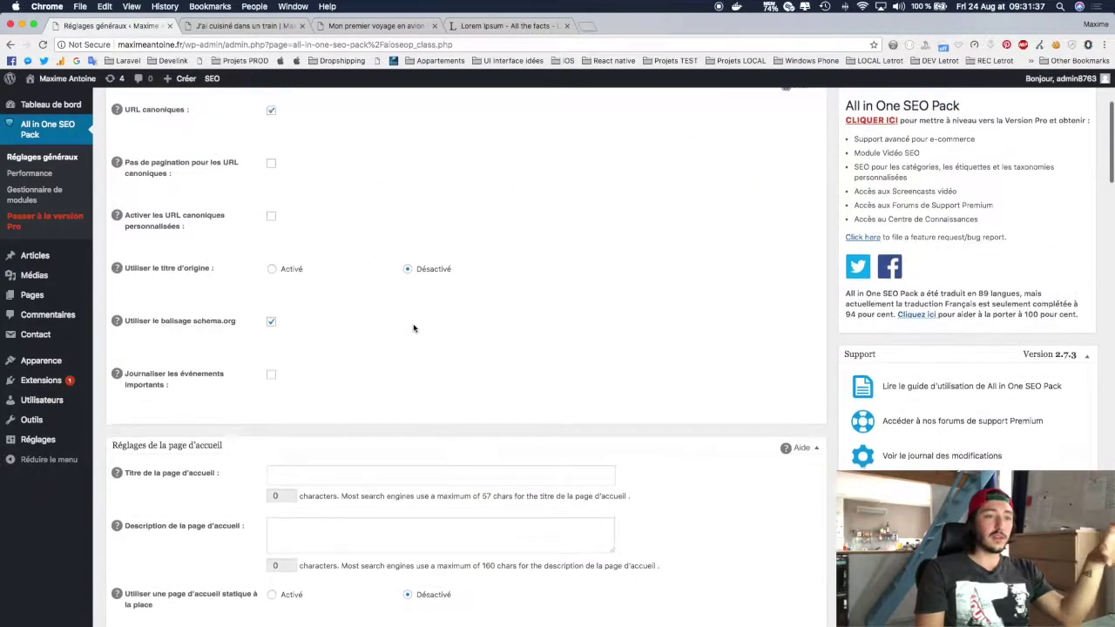
pyautogui.scroll(2, 414, 329)
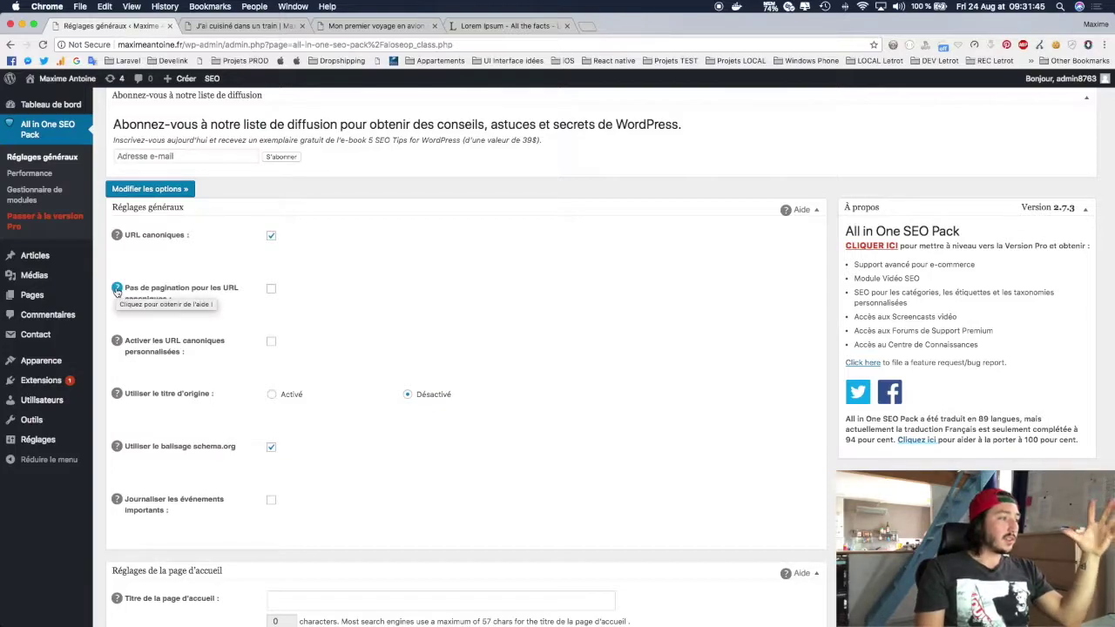
# Read the help for the description format in the title settings and look over the custom content type settings.
pyautogui.scroll(-20, 116, 292)
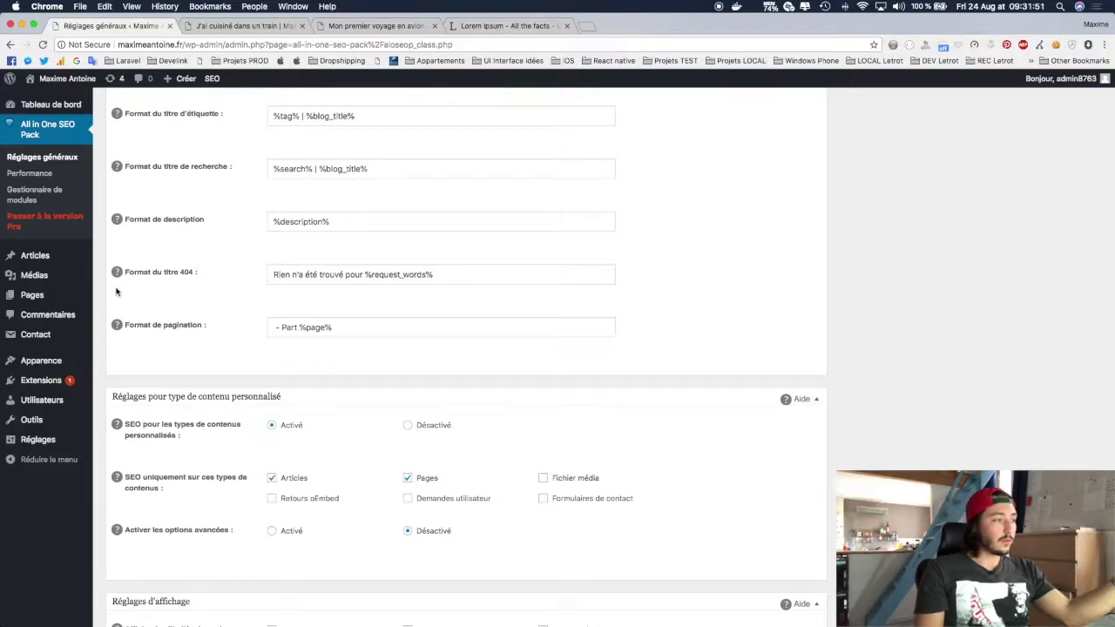
pyautogui.click(117, 220)
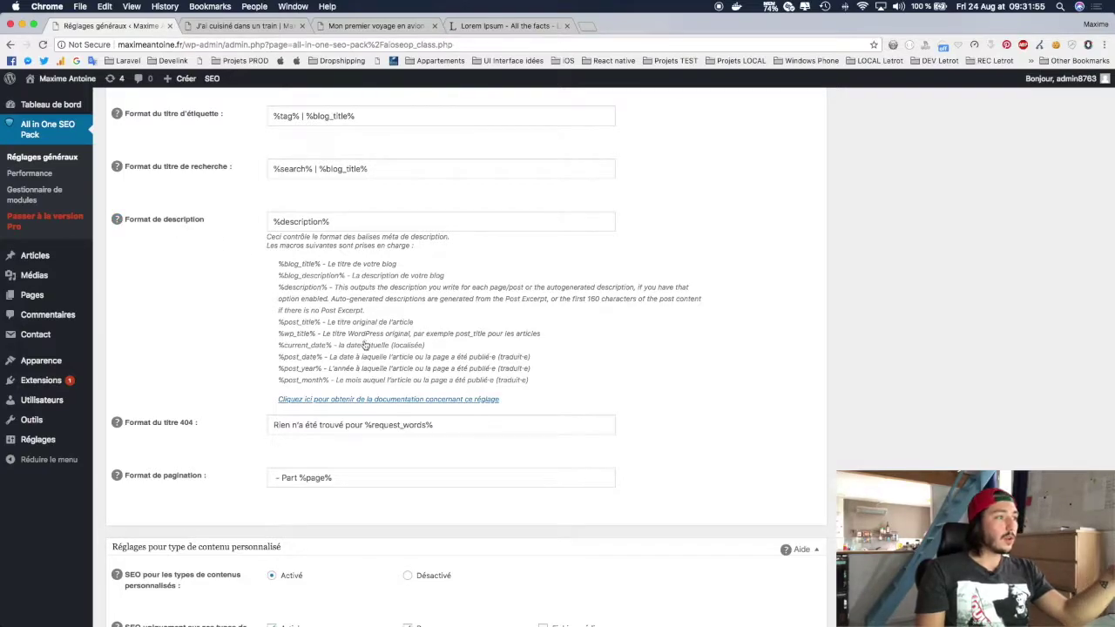
pyautogui.click(117, 221)
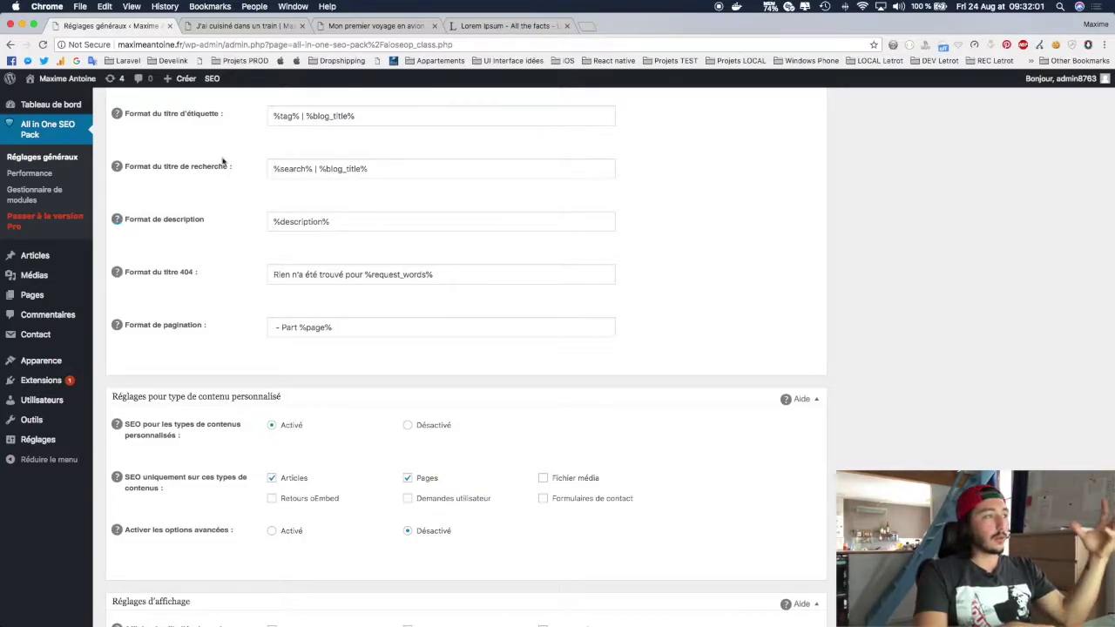
pyautogui.scroll(-4, 433, 221)
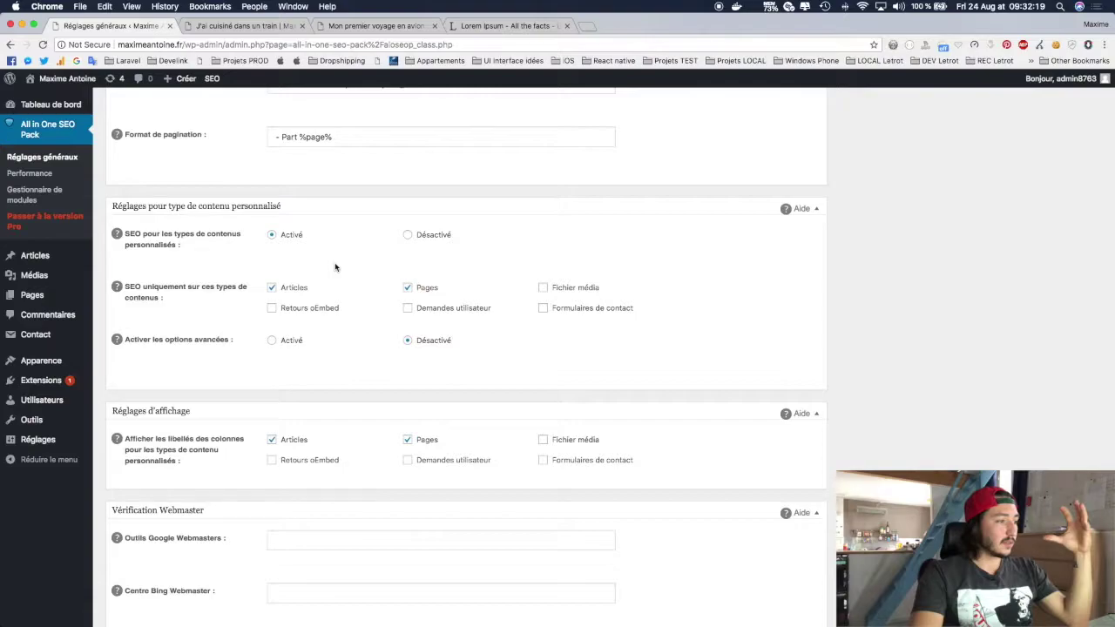
# Try the static home page option in the SEO home page settings and set it back to Désactivé.
pyautogui.scroll(15, 388, 284)
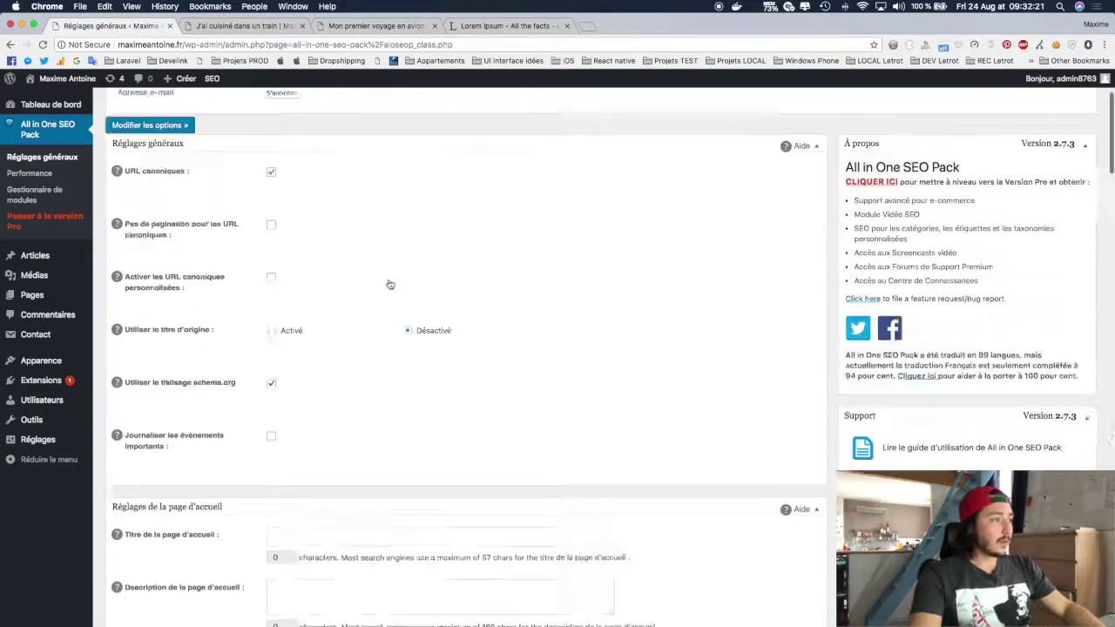
pyautogui.scroll(-5, 390, 284)
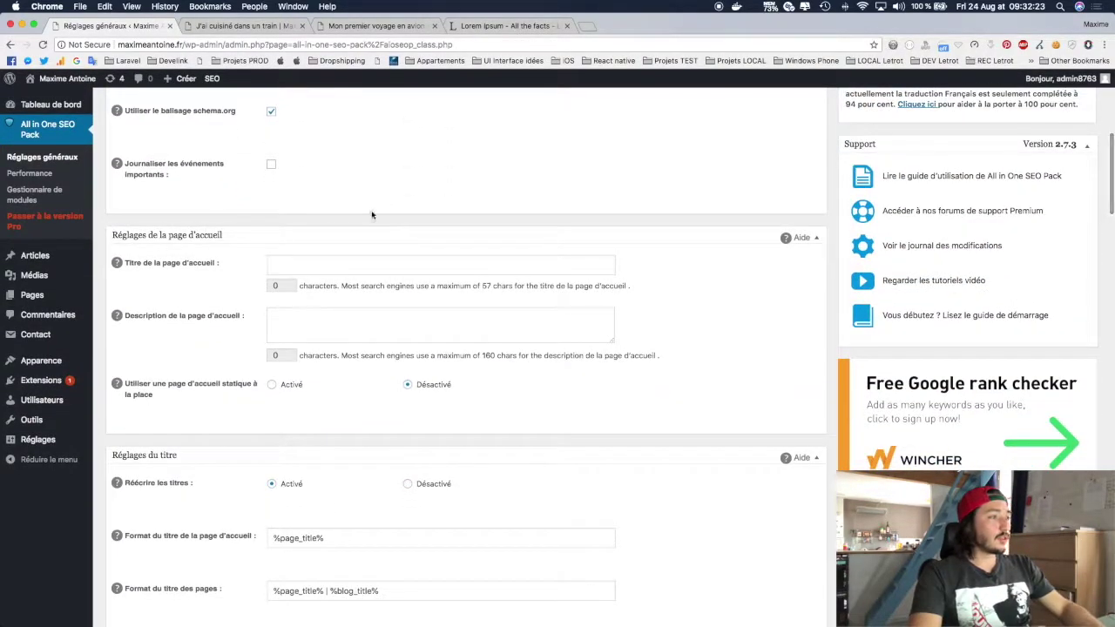
pyautogui.scroll(3, 373, 217)
pyautogui.scroll(3, 372, 215)
pyautogui.scroll(-8, 372, 215)
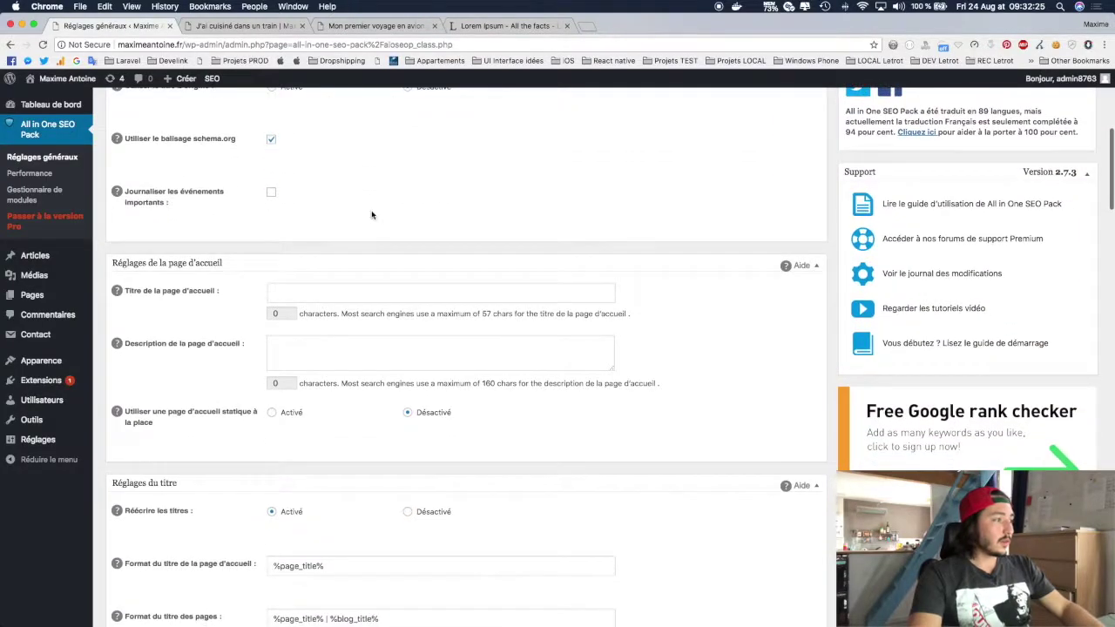
pyautogui.click(311, 294)
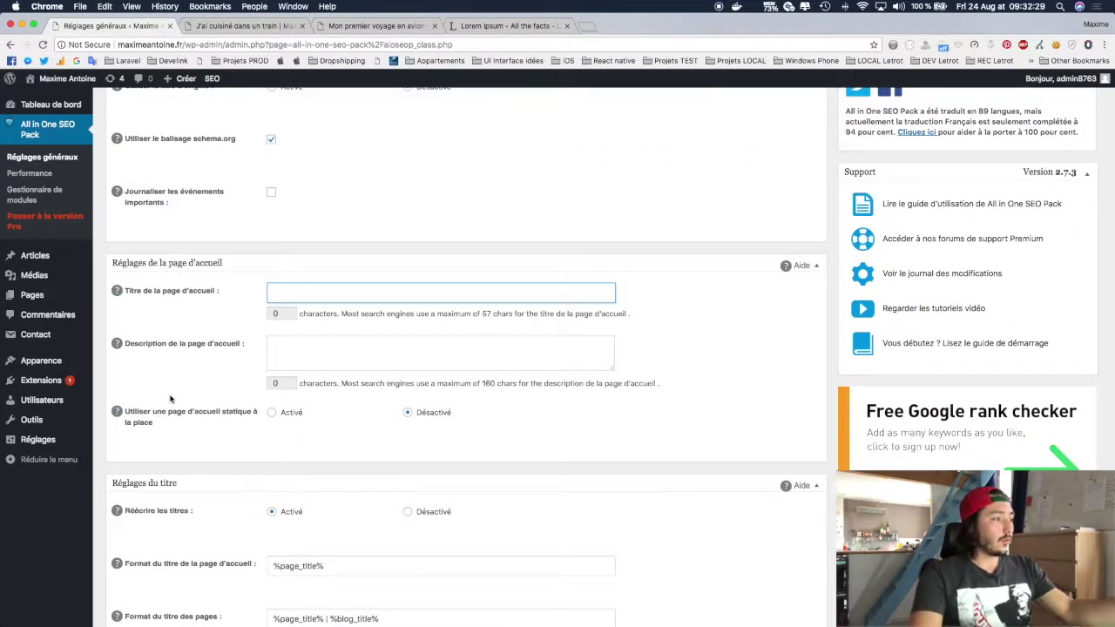
pyautogui.click(273, 415)
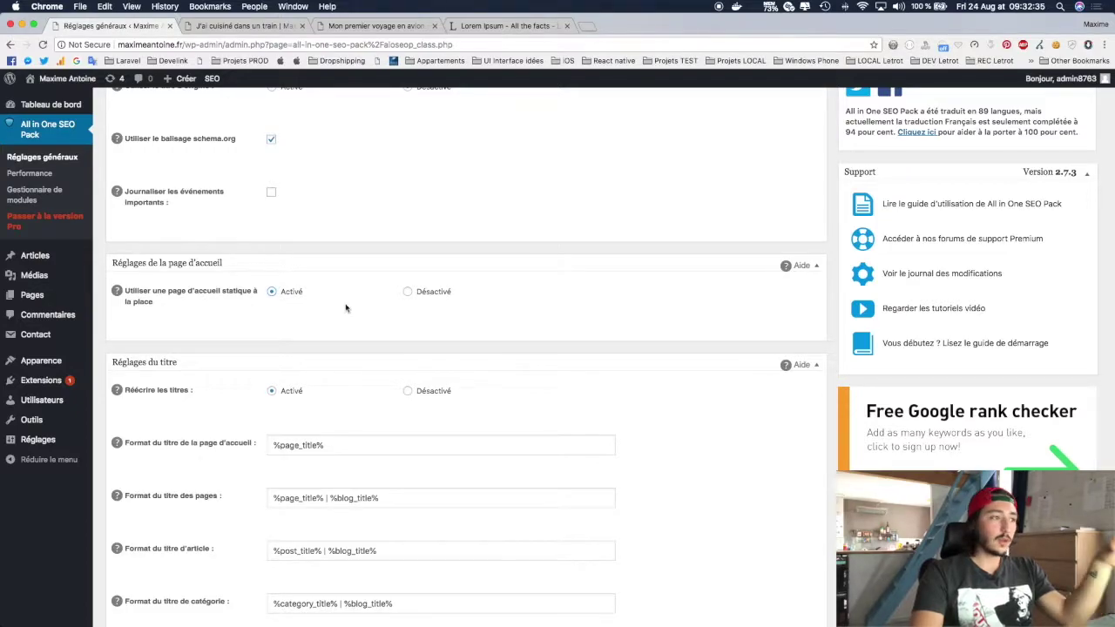
pyautogui.click(409, 292)
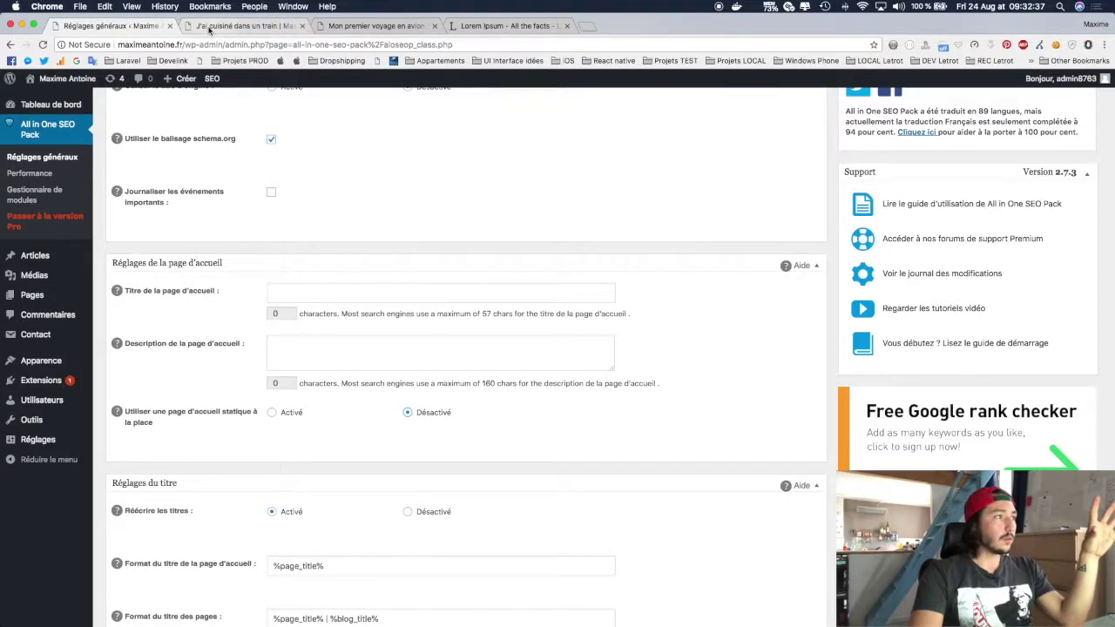
# Load the site's root address in the article preview tab and look over the public home page.
pyautogui.click(244, 25)
pyautogui.press('super+r')
pyautogui.moveTo(184, 45); pyautogui.dragTo(790, 48)
pyautogui.press('BackSpace')
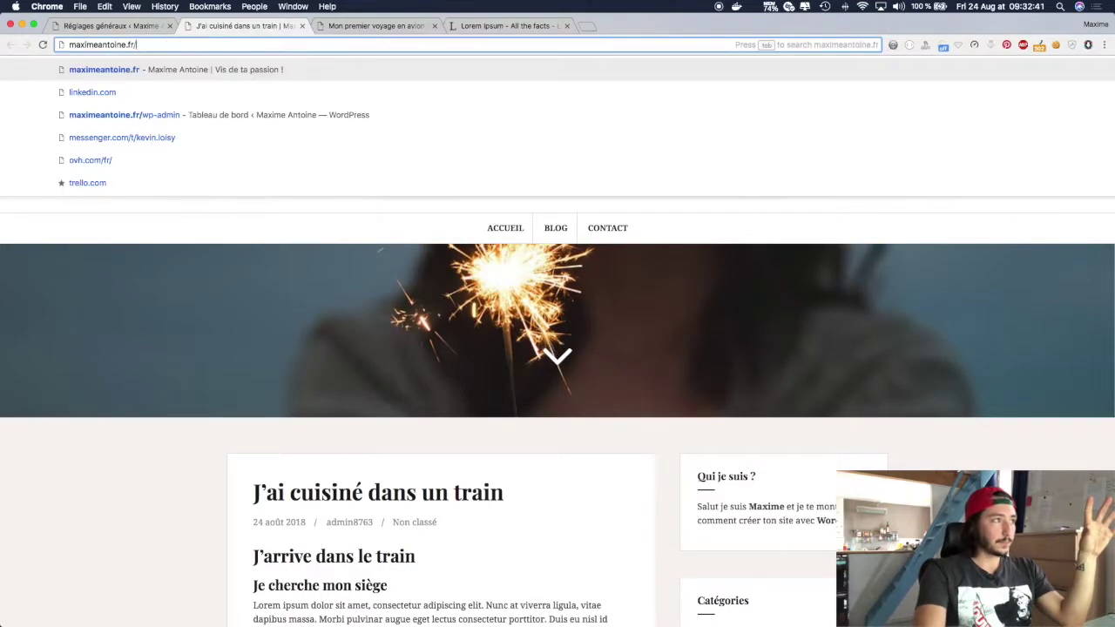
pyautogui.press('Return')
pyautogui.scroll(-15, 755, 209)
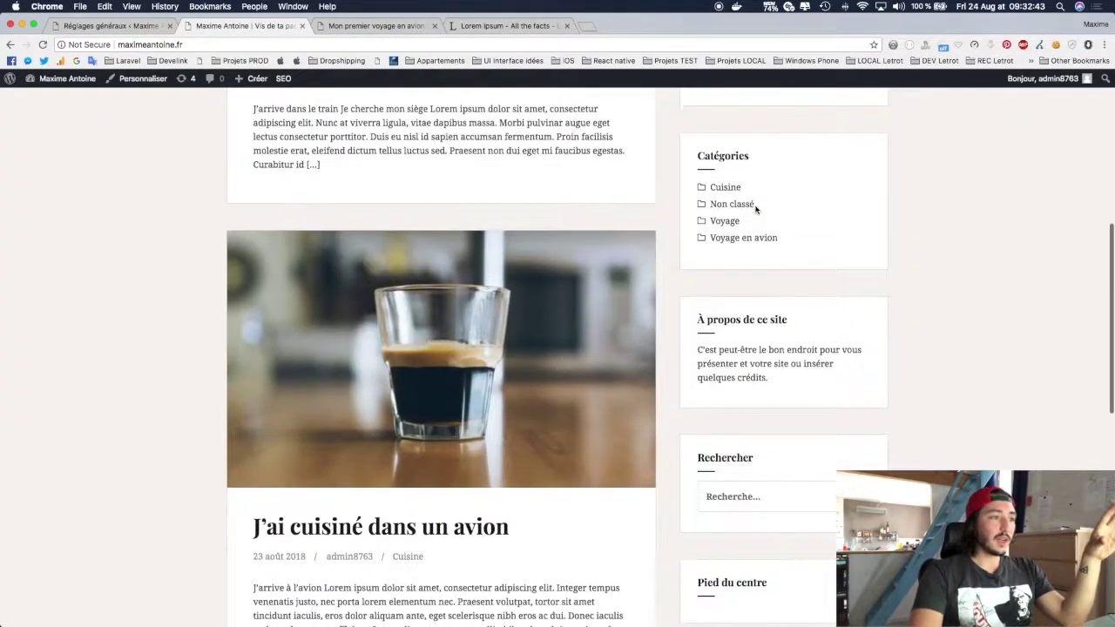
pyautogui.scroll(15, 756, 209)
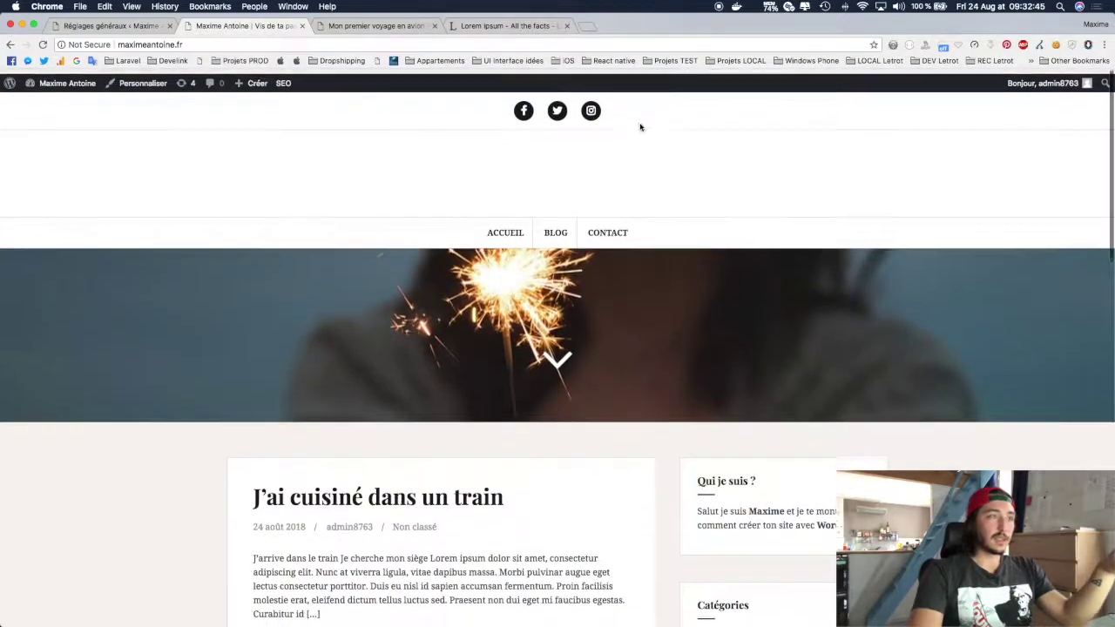
# Set the SEO home page title to the site owner's full name followed by ", Entrepreneur" and the description to "Je te montre ma vis d'entrepreneur ...".
pyautogui.click(79, 24)
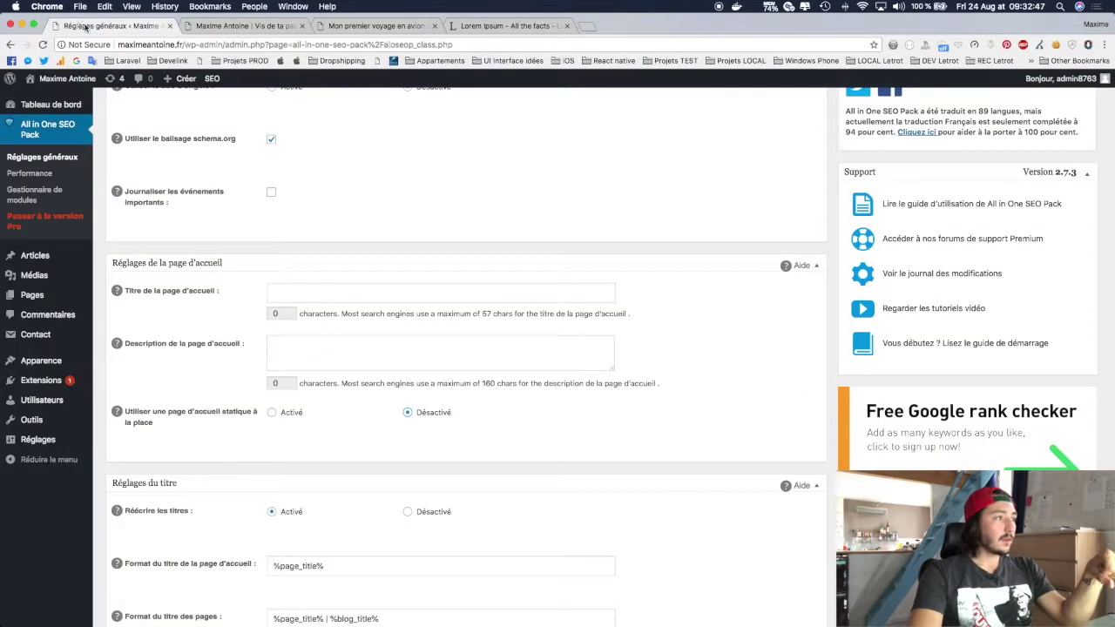
pyautogui.click(314, 292)
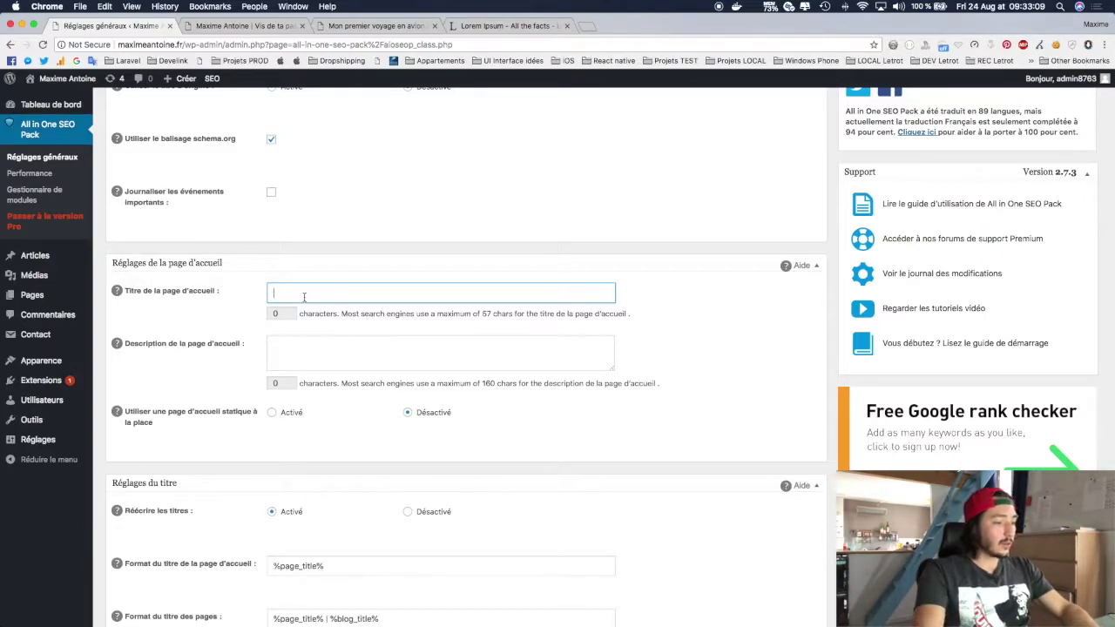
pyautogui.write('Antoine,')
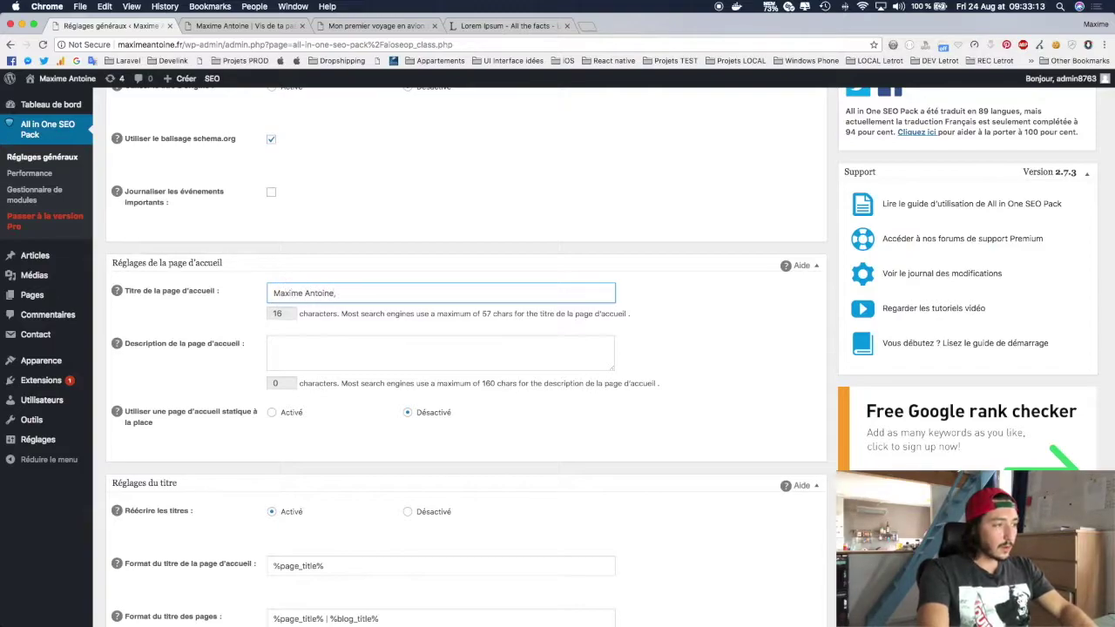
pyautogui.write(' Entrepreneur')
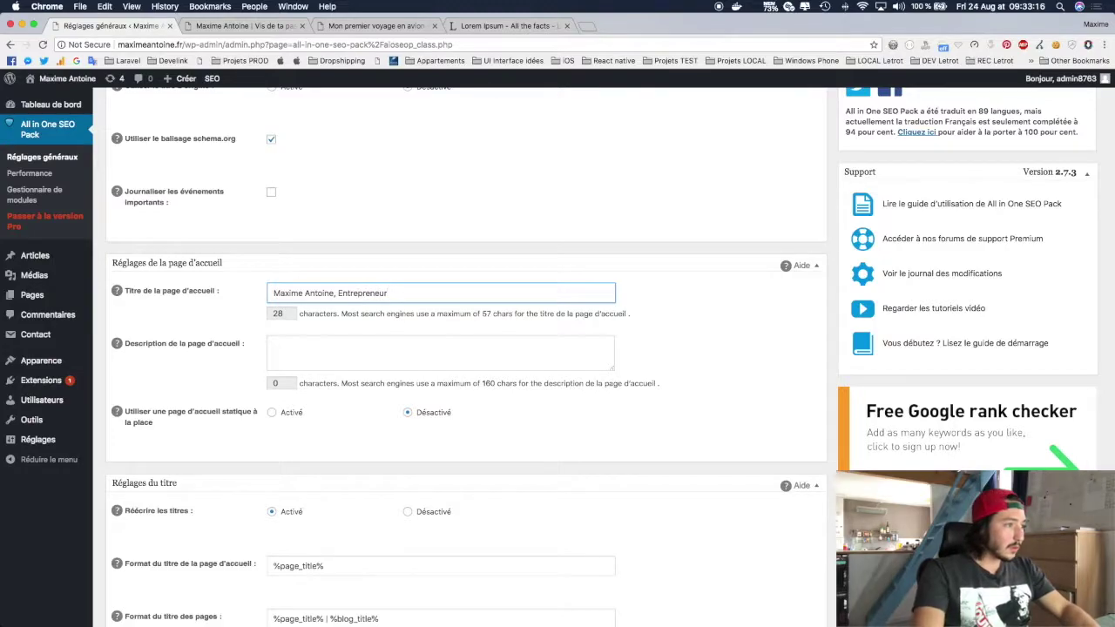
pyautogui.click(273, 349)
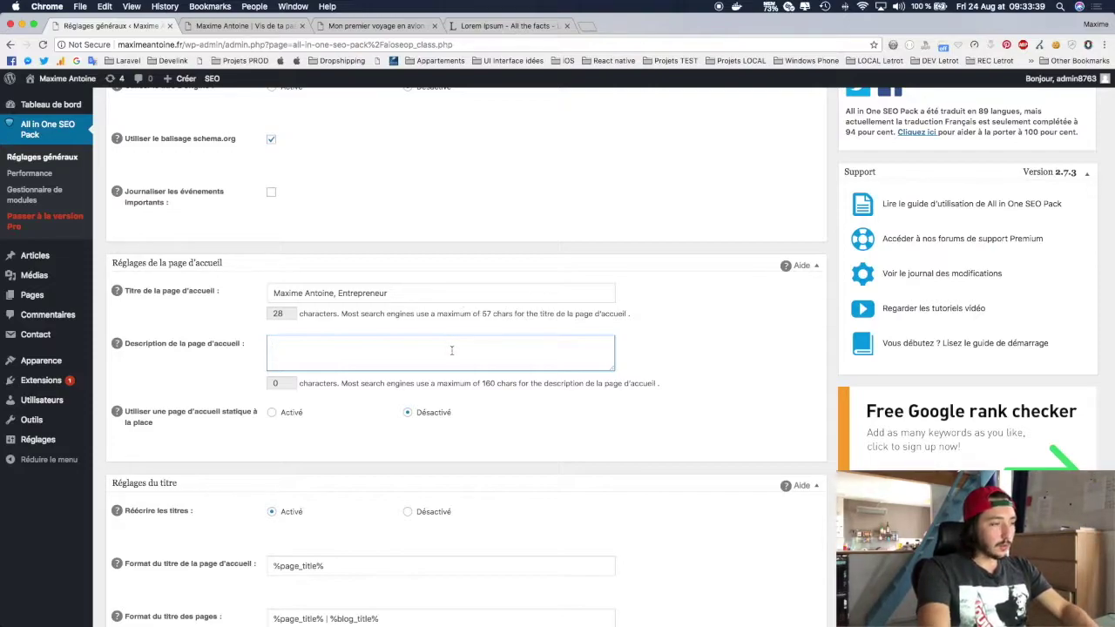
pyautogui.write("te montre ma vis d'entrepreneur ...")
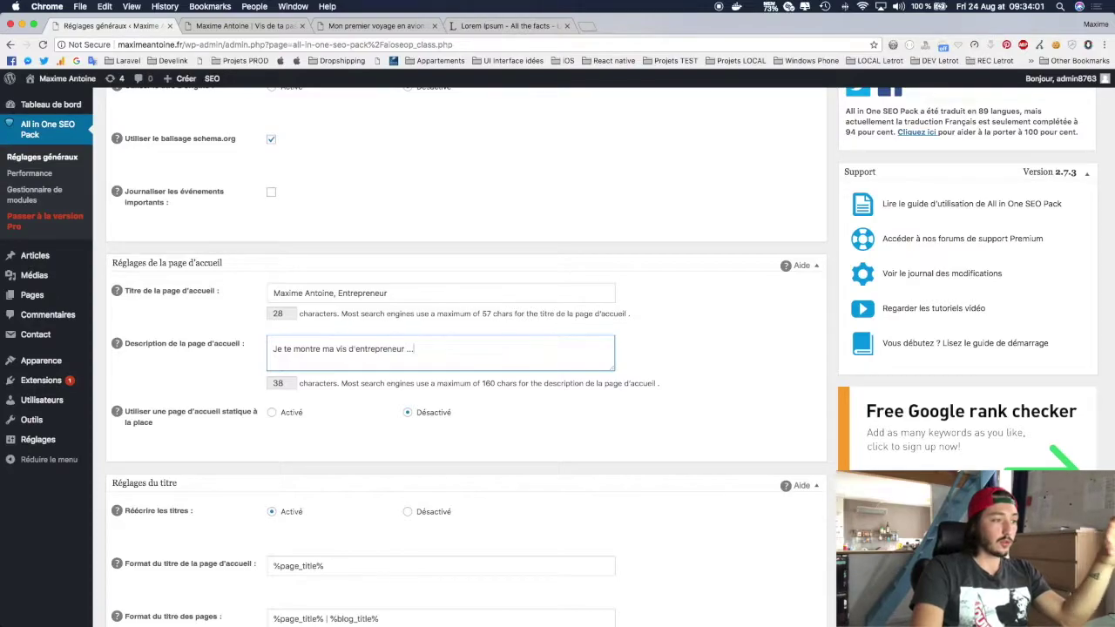
pyautogui.click(695, 374)
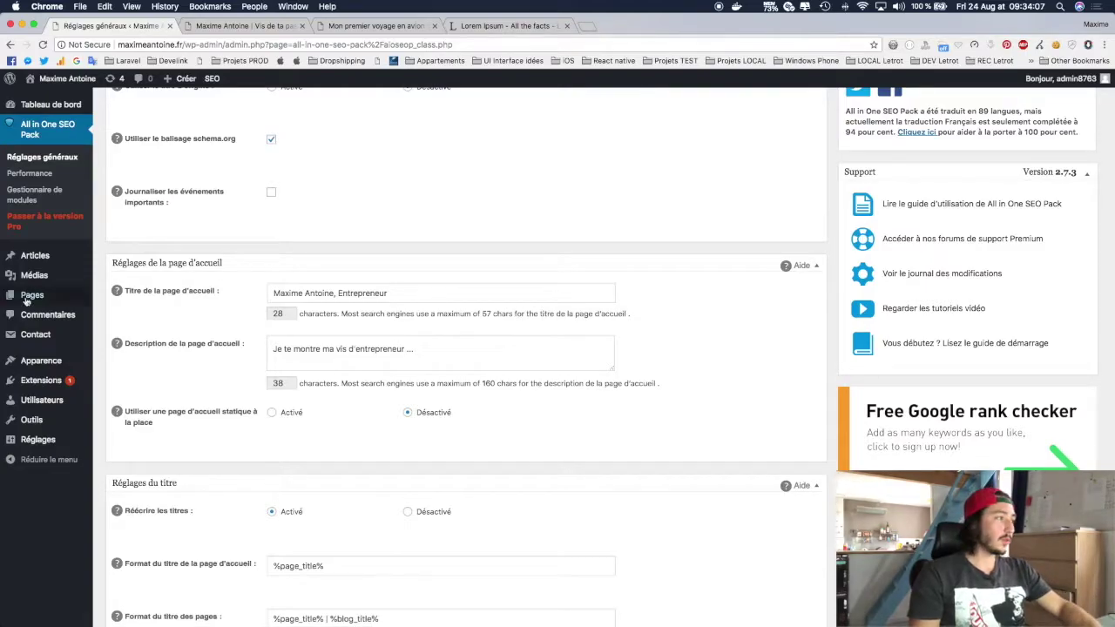
# Save the modified All in One SEO Pack general settings and check the home page title and description.
pyautogui.scroll(5, 399, 266)
pyautogui.scroll(-10, 399, 268)
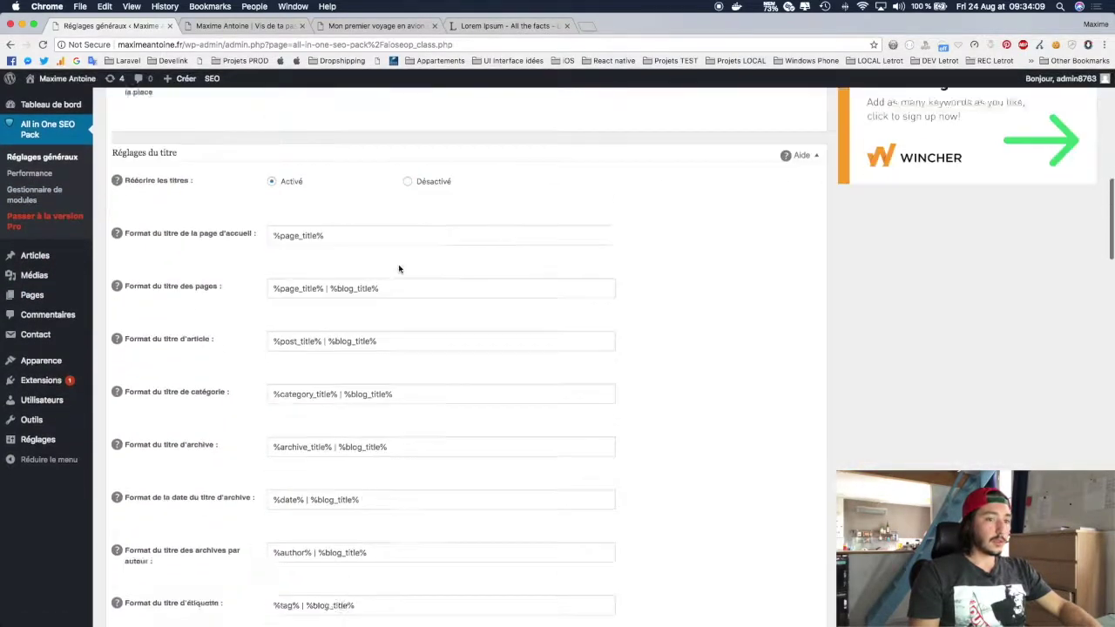
pyautogui.scroll(10, 348, 209)
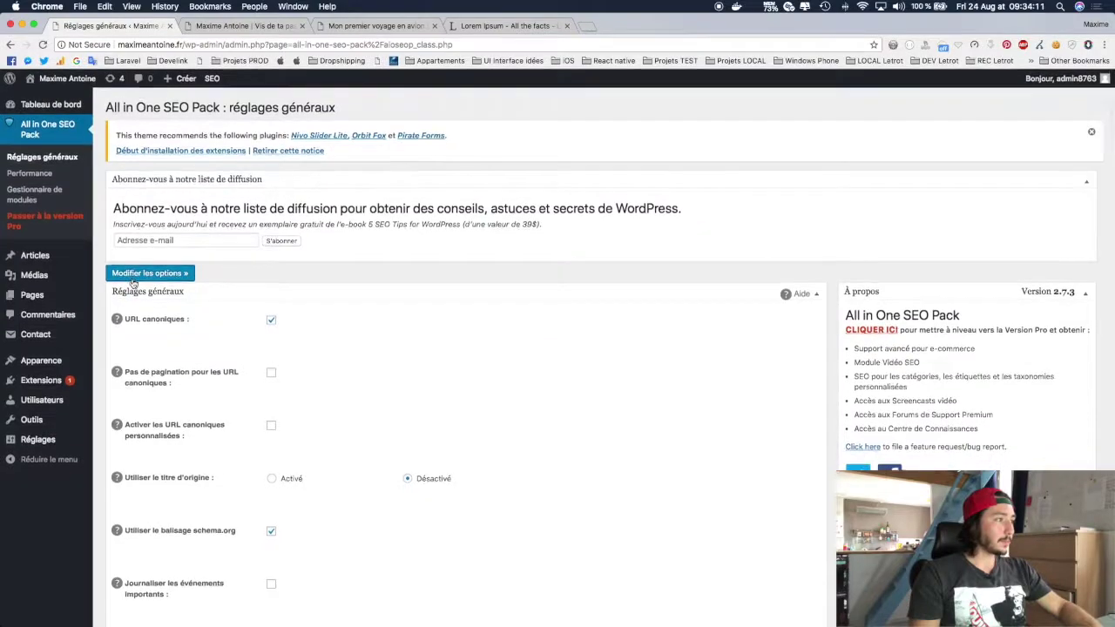
pyautogui.scroll(-10, 530, 248)
pyautogui.scroll(-15, 531, 247)
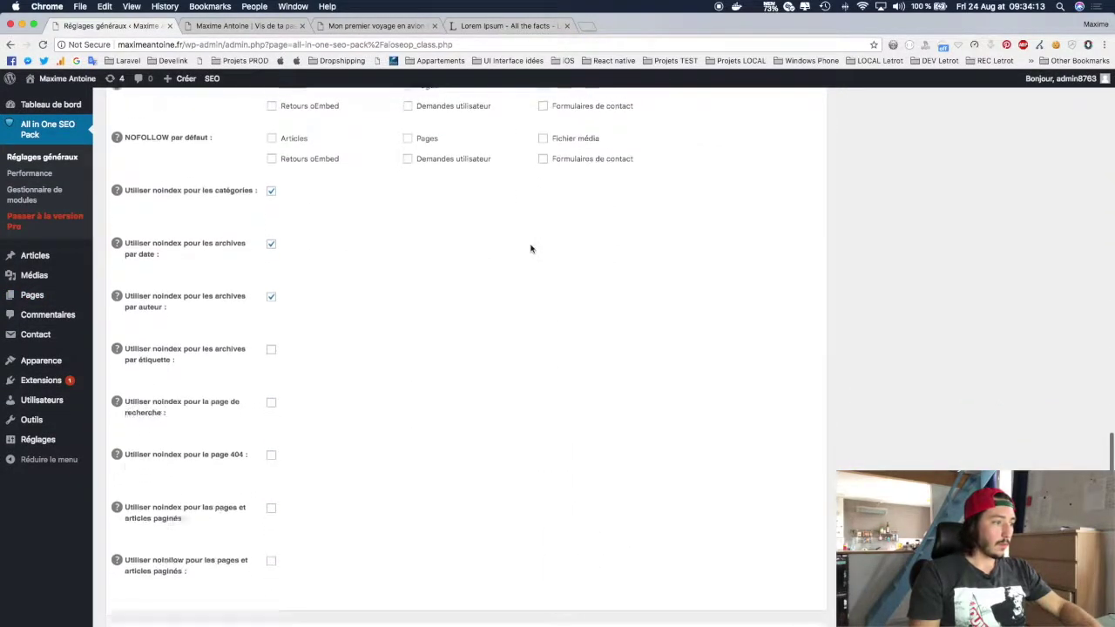
pyautogui.click(150, 564)
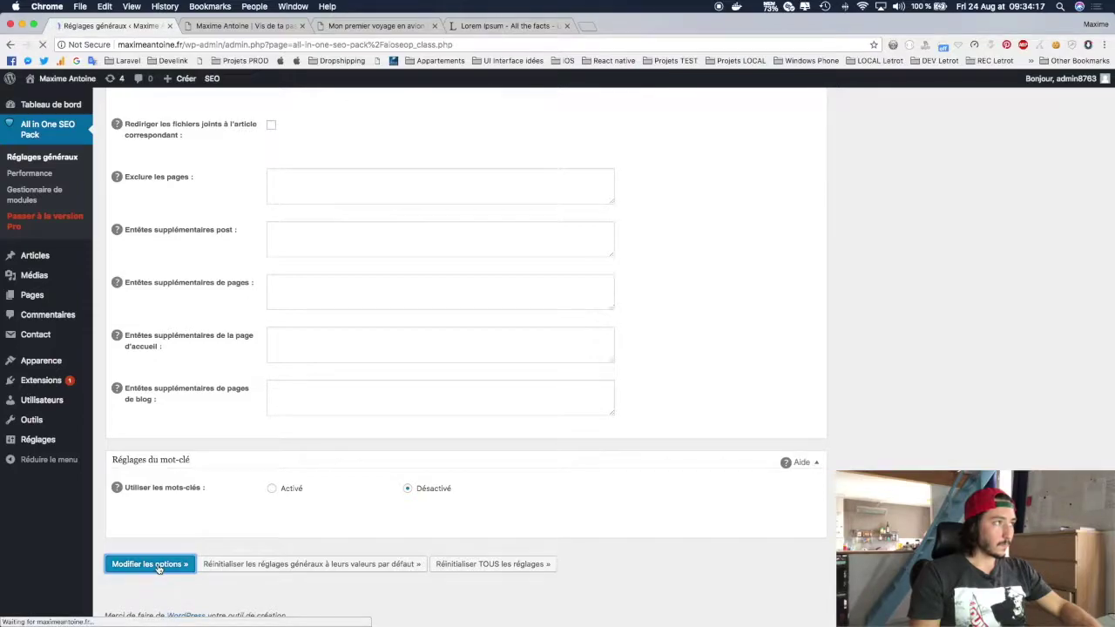
pyautogui.scroll(-10, 269, 356)
pyautogui.scroll(3, 269, 356)
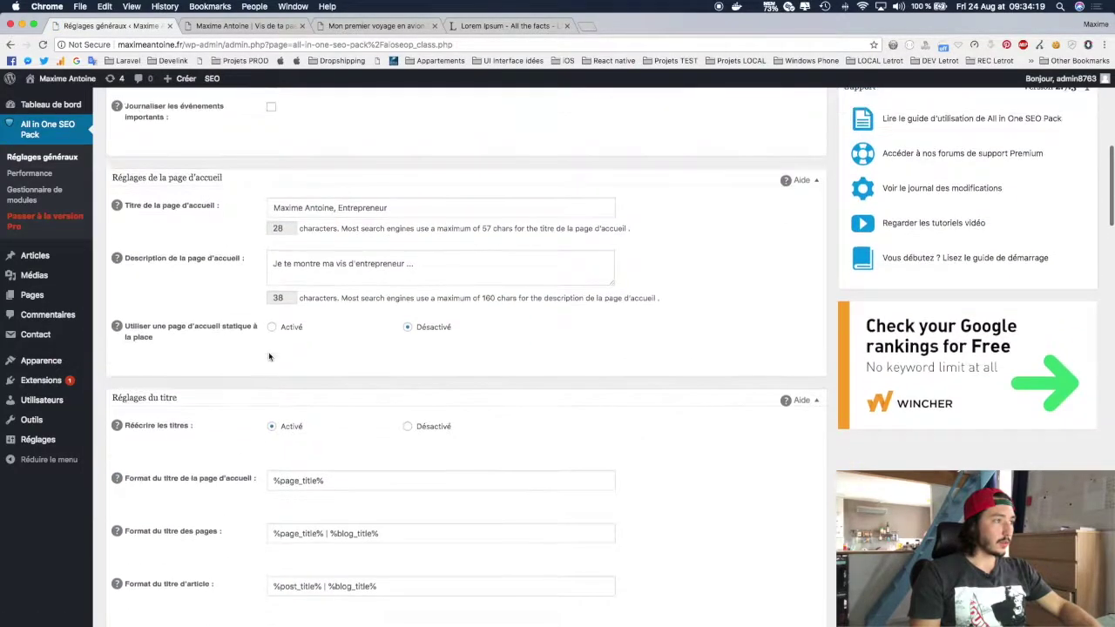
pyautogui.scroll(2, 269, 356)
# Start a new page and look over its editor and All in One SEO Pack section.
pyautogui.moveTo(31, 297)
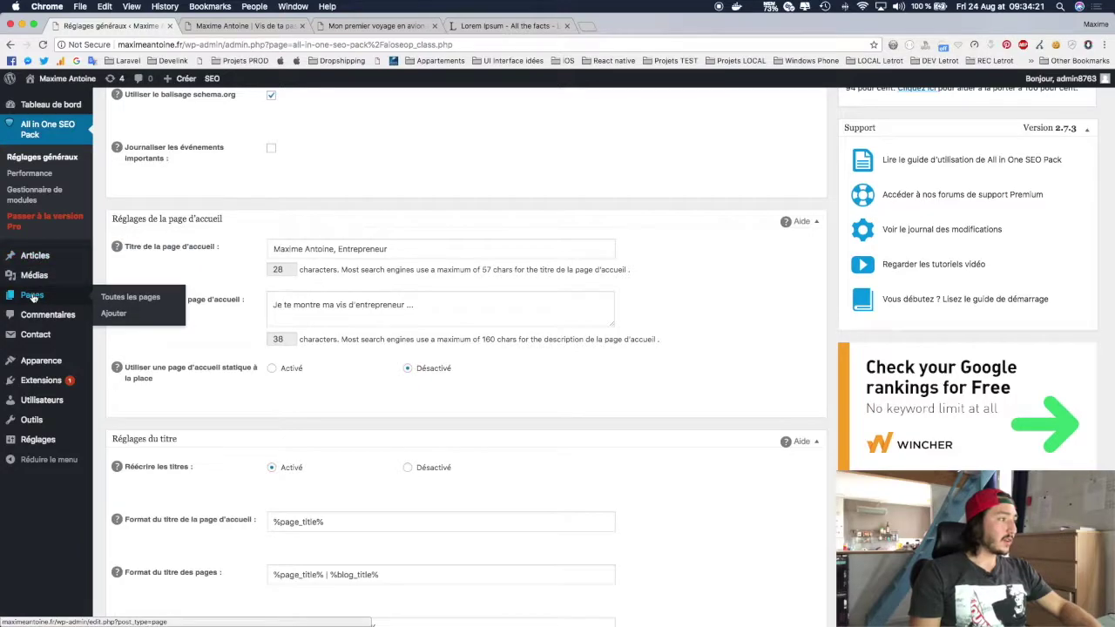
pyautogui.click(112, 315)
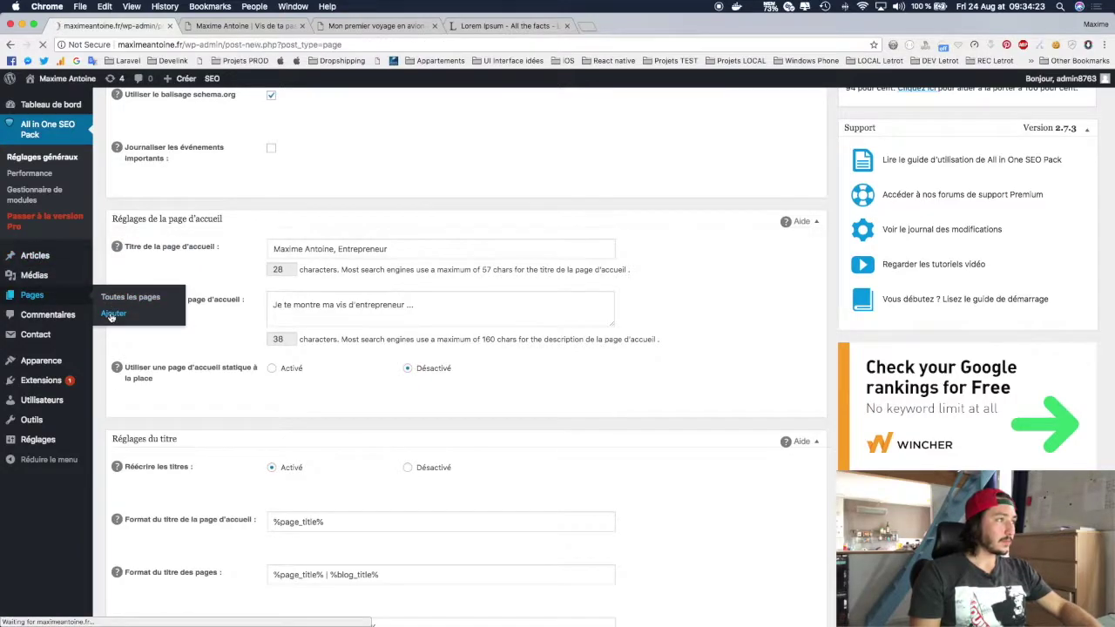
pyautogui.scroll(-4, 380, 287)
pyautogui.scroll(4, 380, 286)
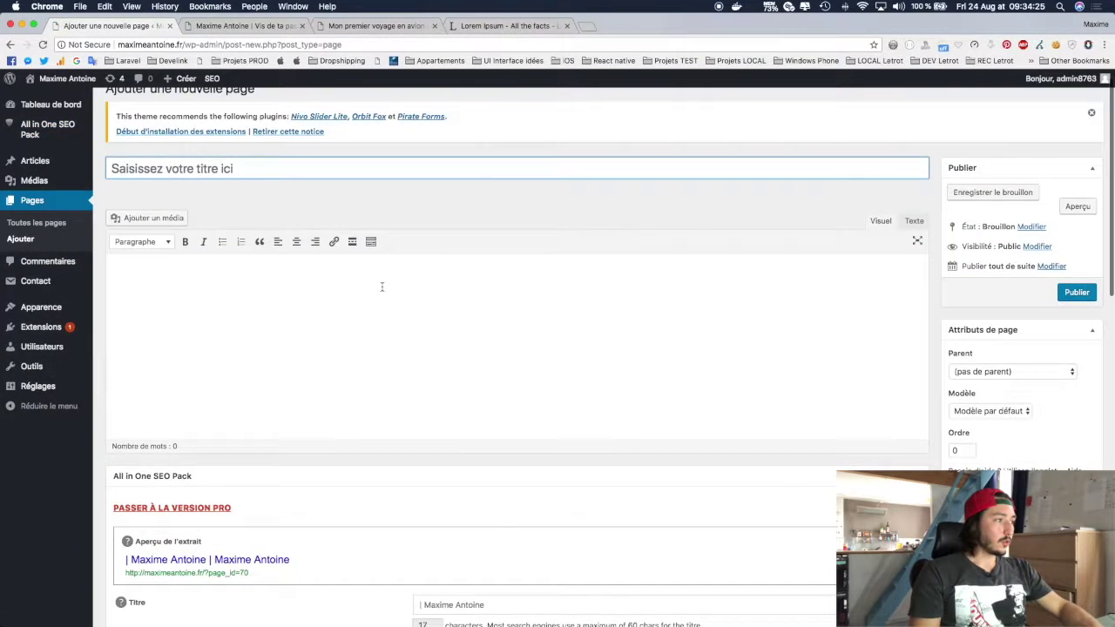
pyautogui.scroll(-4, 380, 286)
pyautogui.scroll(-1, 382, 287)
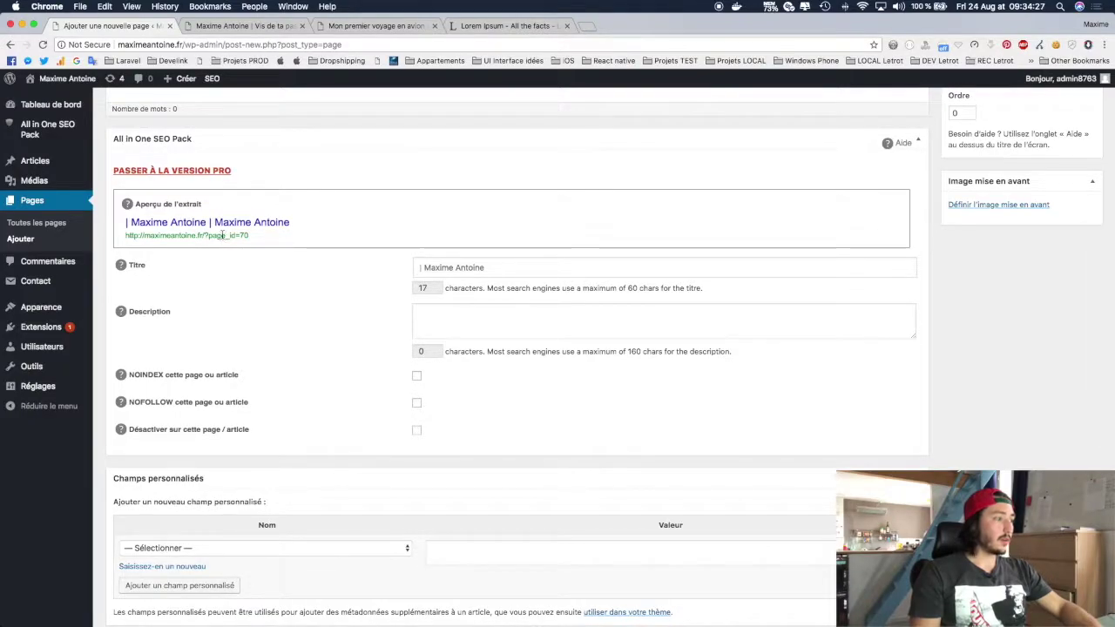
pyautogui.scroll(2, 229, 241)
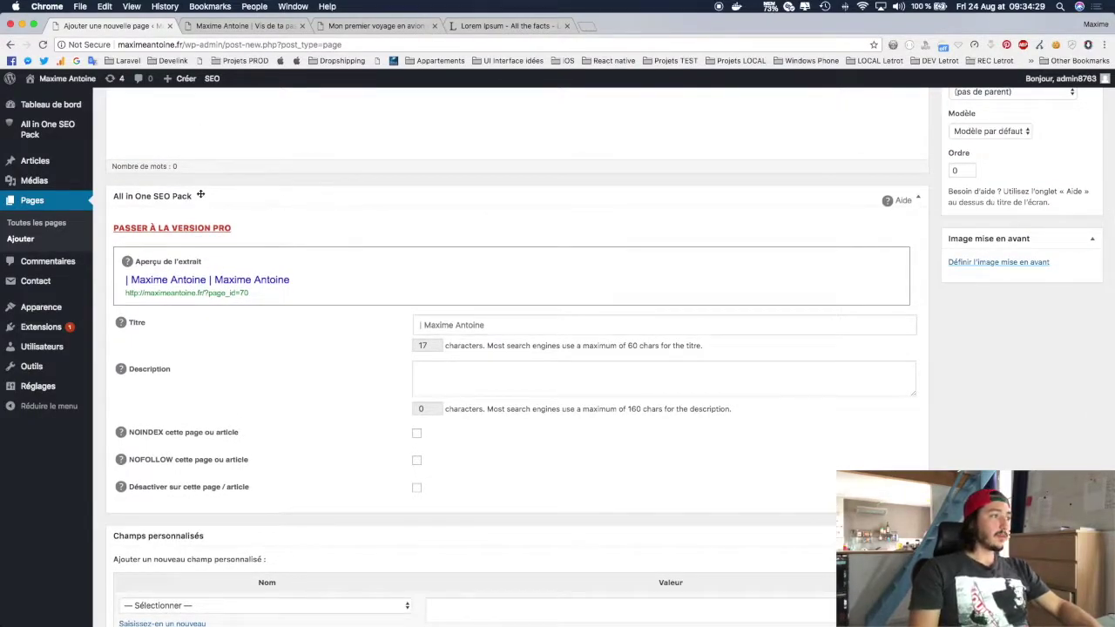
pyautogui.scroll(8, 200, 194)
# Title the new page "Présentation des produits" and fill its body with the paragraphs from the Lorem Ipsum site.
pyautogui.click(206, 165)
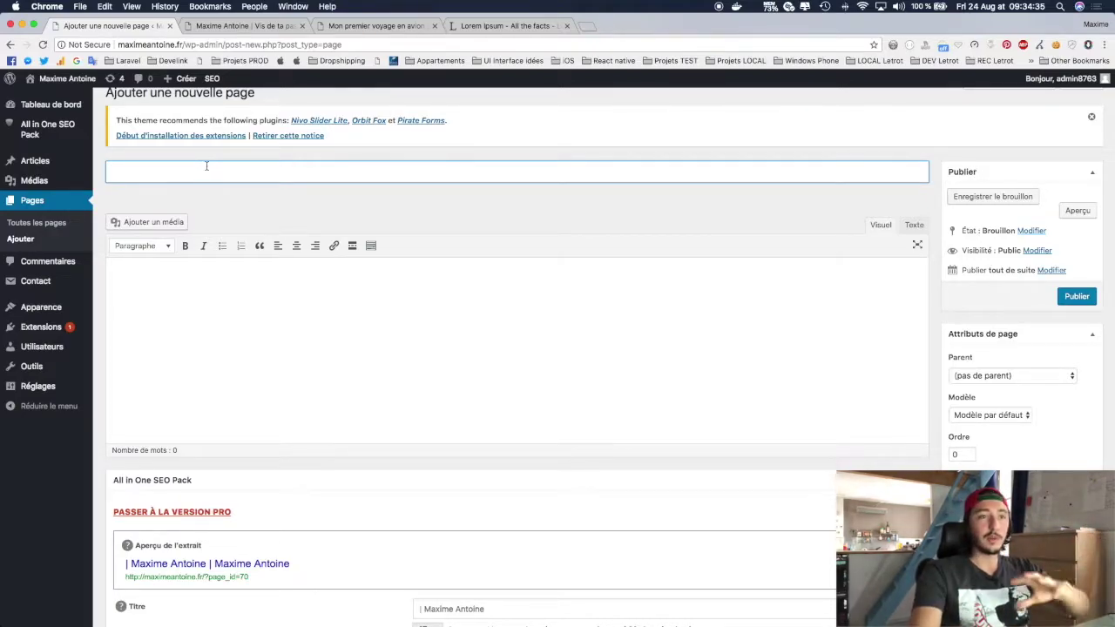
pyautogui.write('Pré')
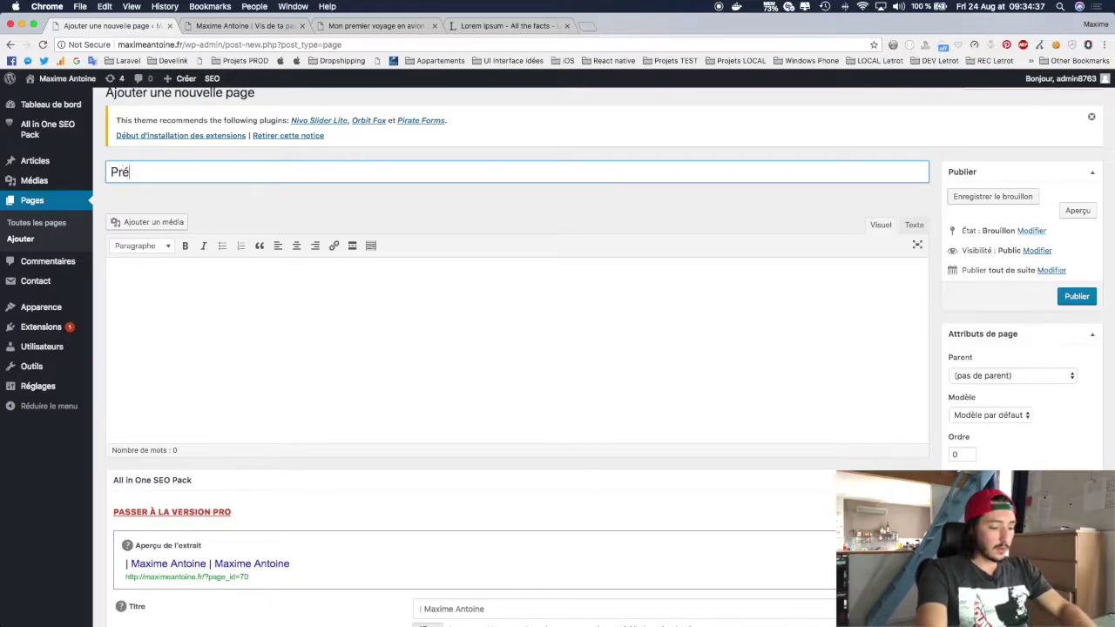
pyautogui.write('sentation des produits')
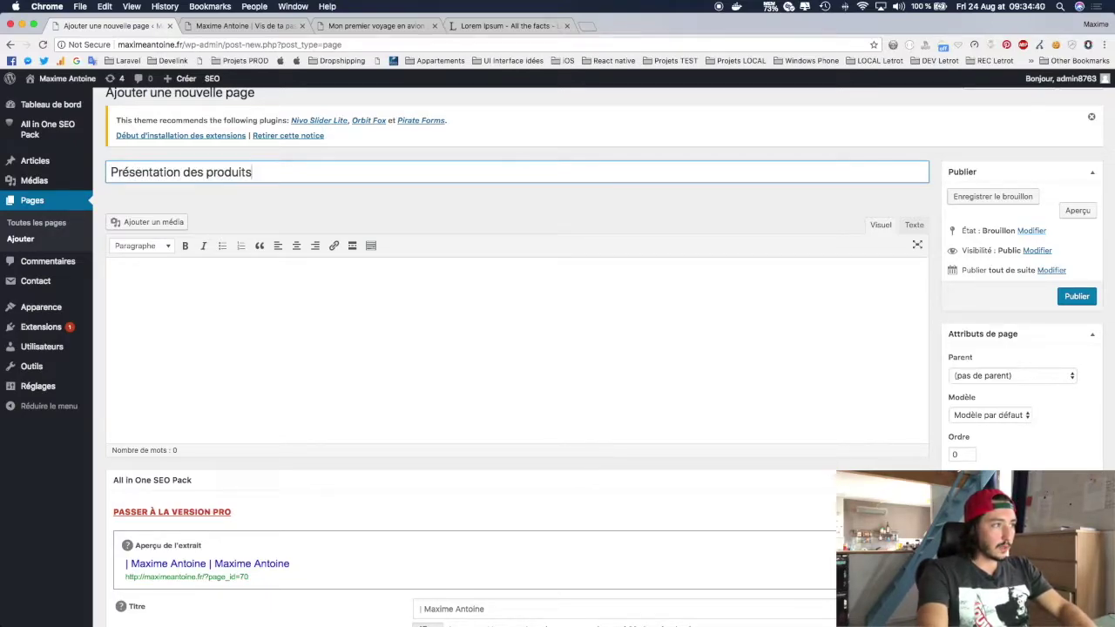
pyautogui.press('Tab')
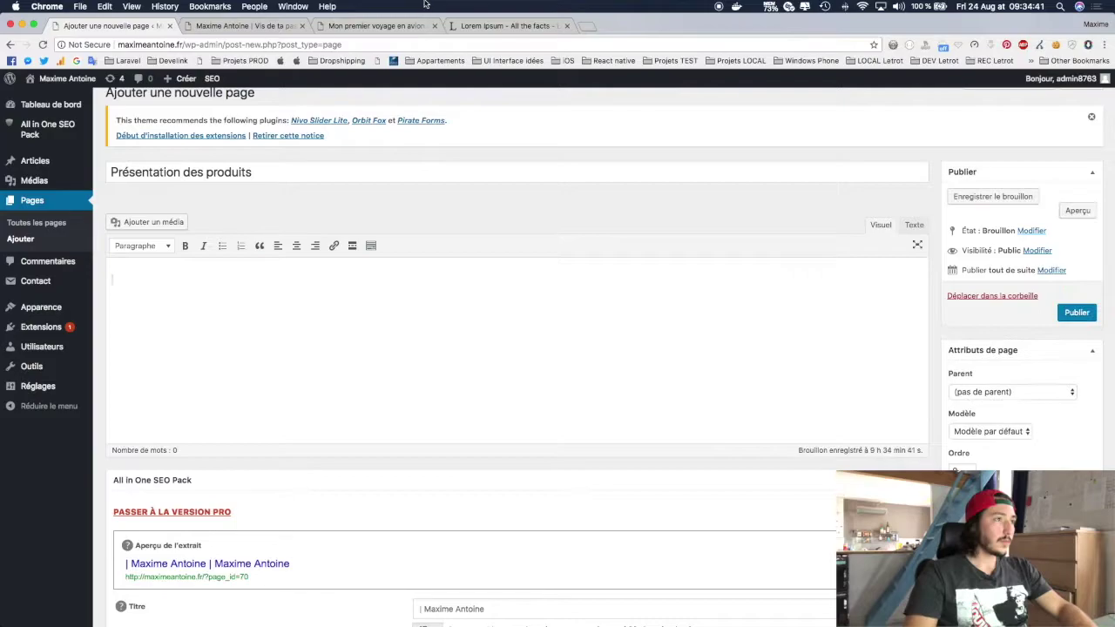
pyautogui.click(471, 25)
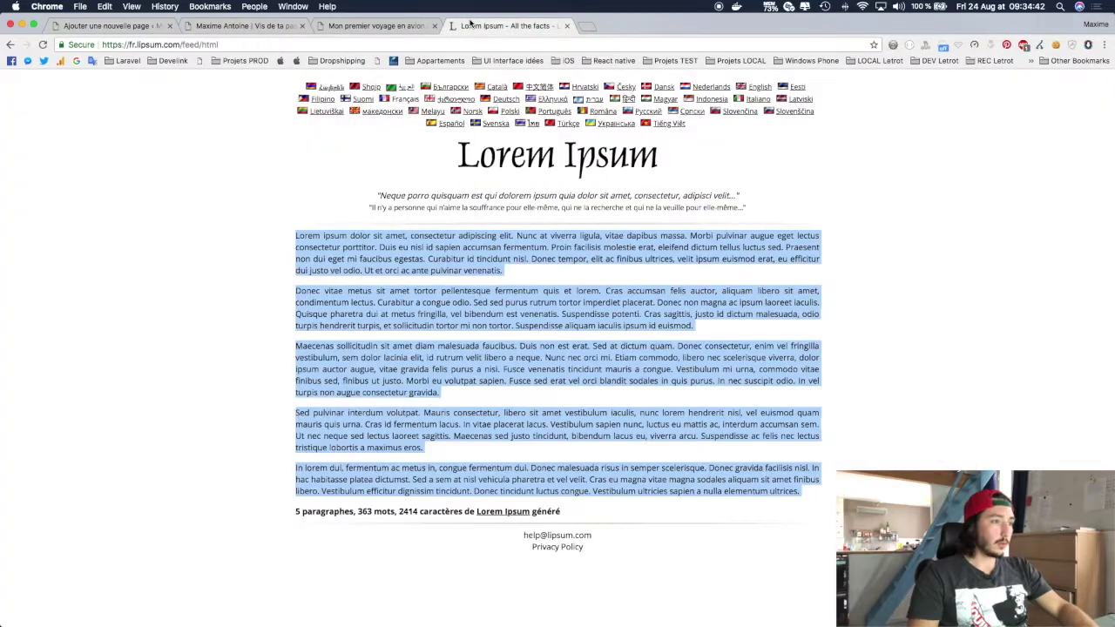
pyautogui.click(132, 25)
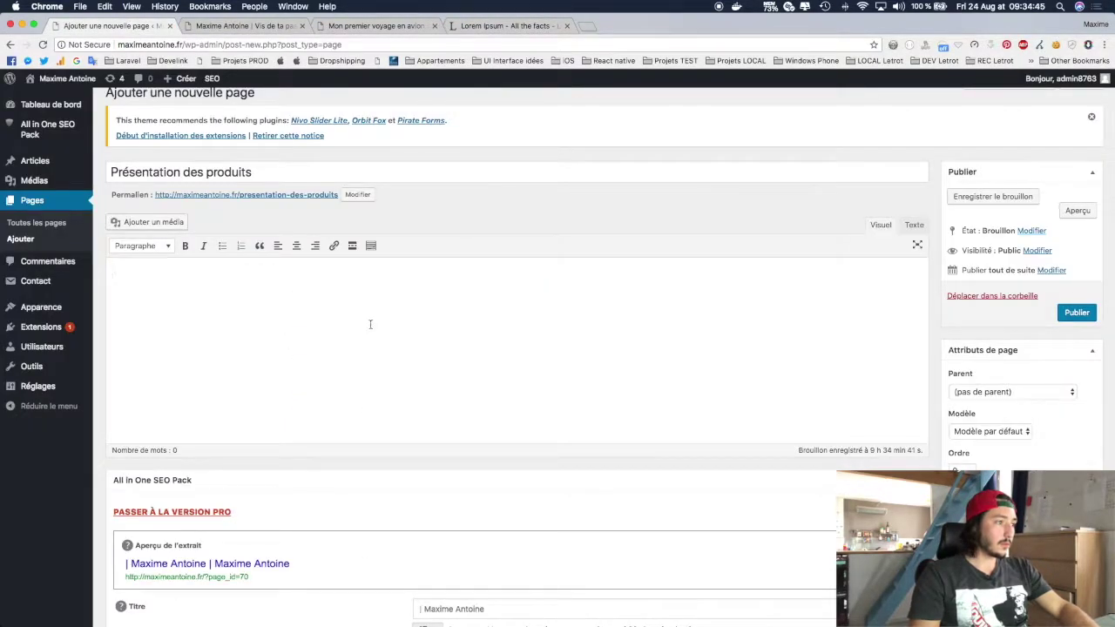
pyautogui.press('super+v')
# Examine the page's All in One SEO Pack section, including its snippet preview, title, description and indexing options.
pyautogui.scroll(-5, 396, 305)
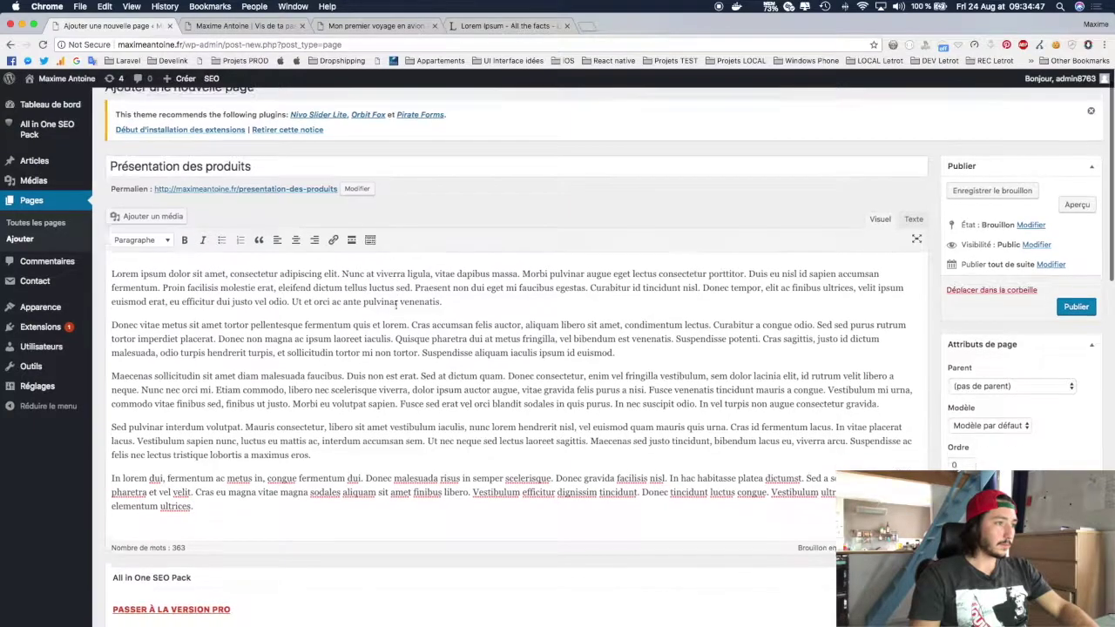
pyautogui.scroll(-2, 437, 296)
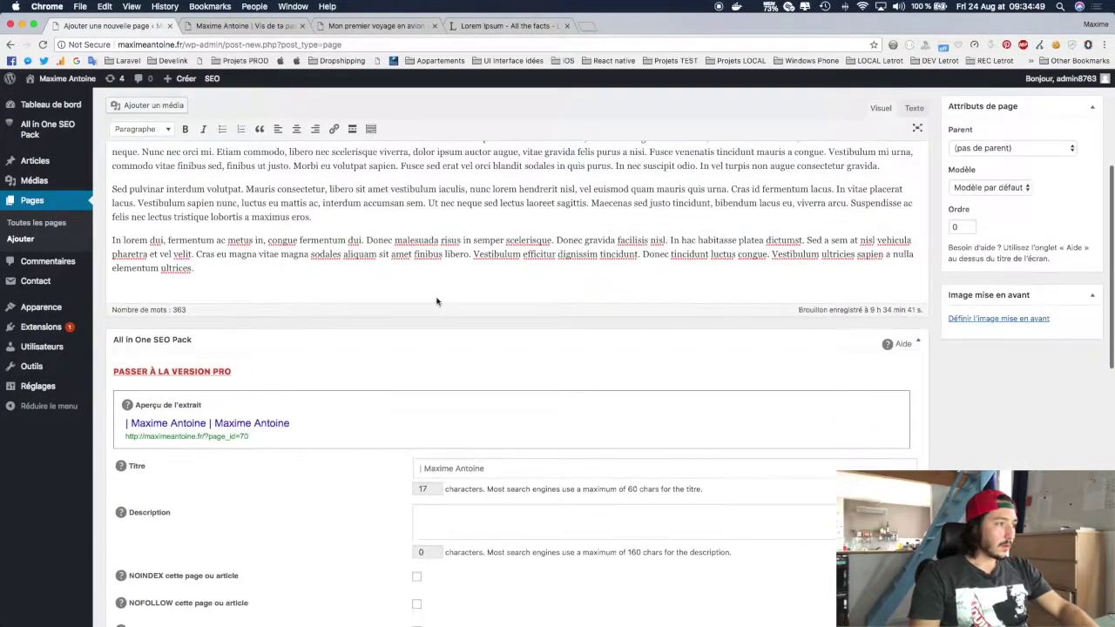
pyautogui.click(420, 337)
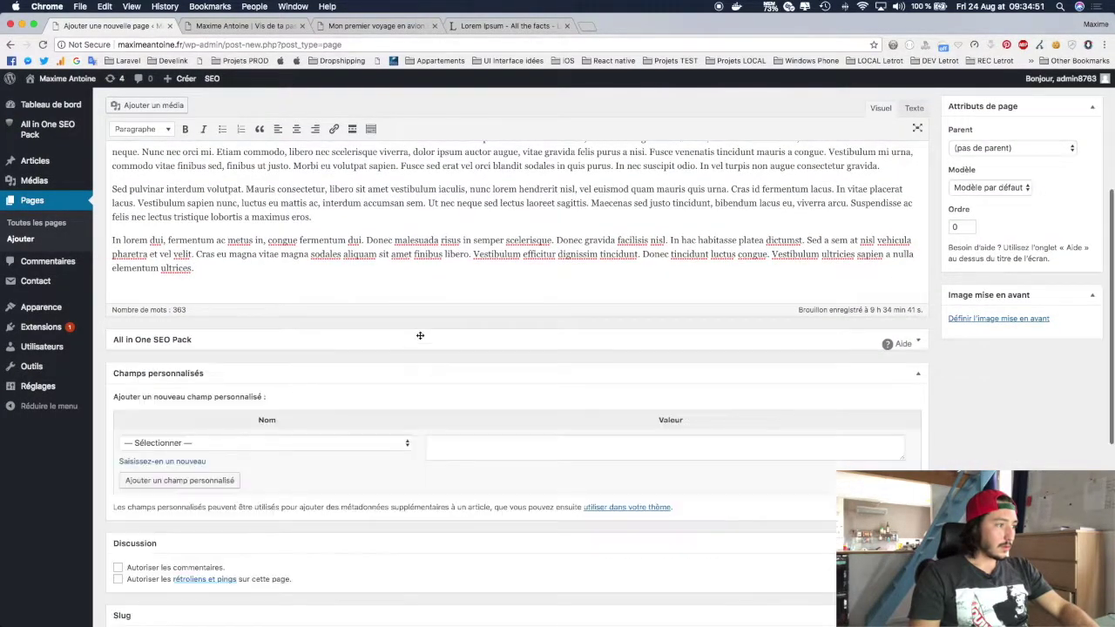
pyautogui.click(312, 339)
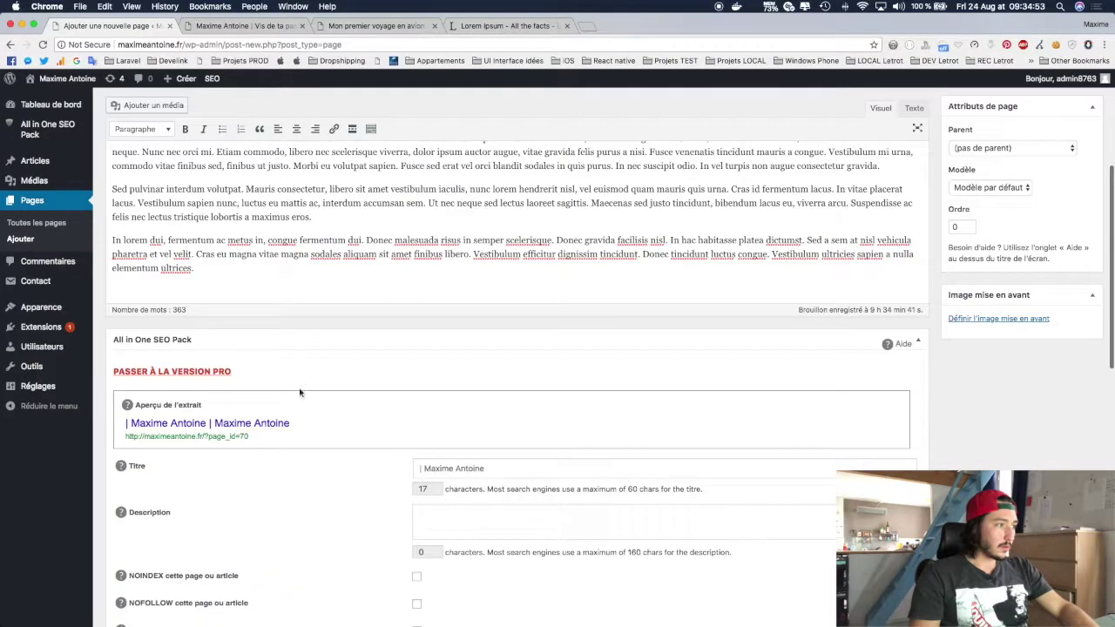
pyautogui.scroll(-3, 291, 419)
pyautogui.scroll(9, 291, 419)
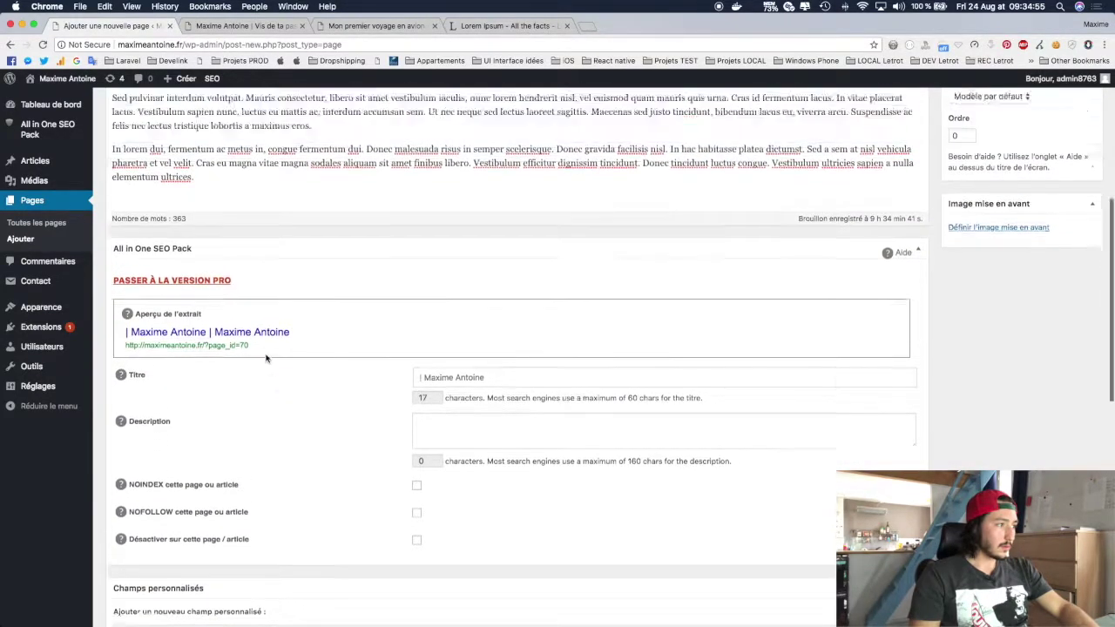
pyautogui.scroll(-8, 265, 355)
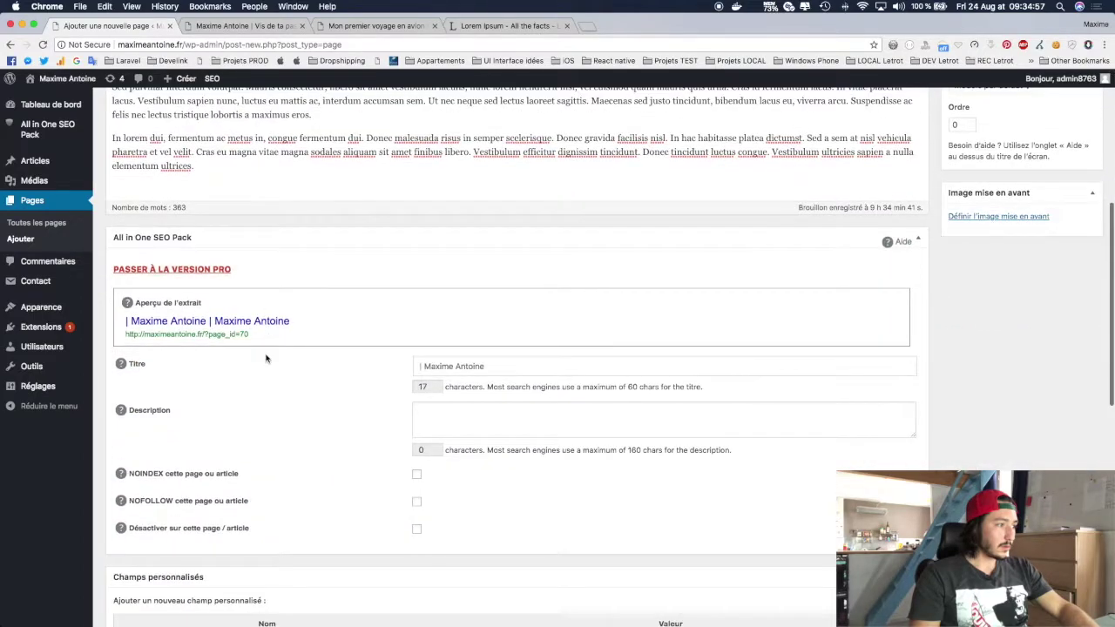
pyautogui.click(483, 366)
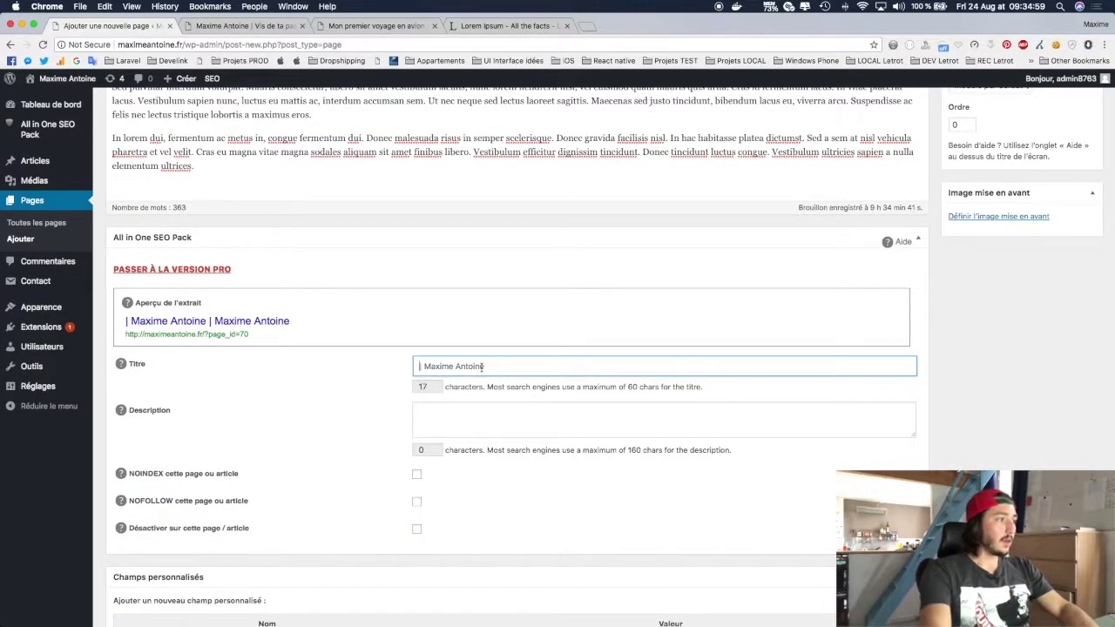
pyautogui.write('f')
pyautogui.press('BackSpace')
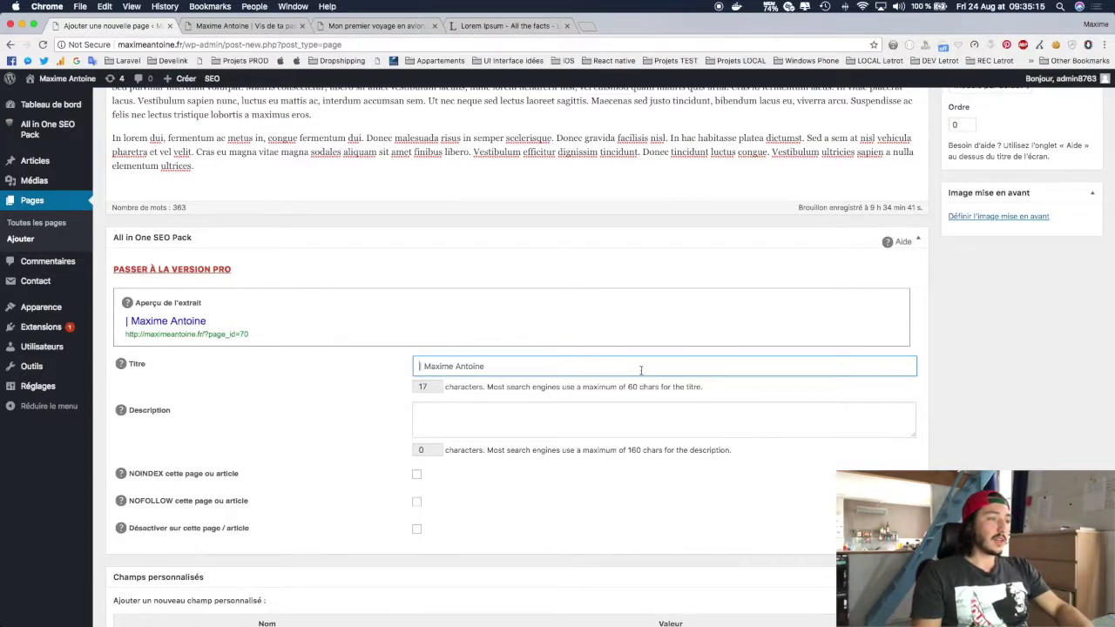
# Copy the page title "Présentation des produits" into the page's All in One SEO Pack title.
pyautogui.scroll(8, 640, 370)
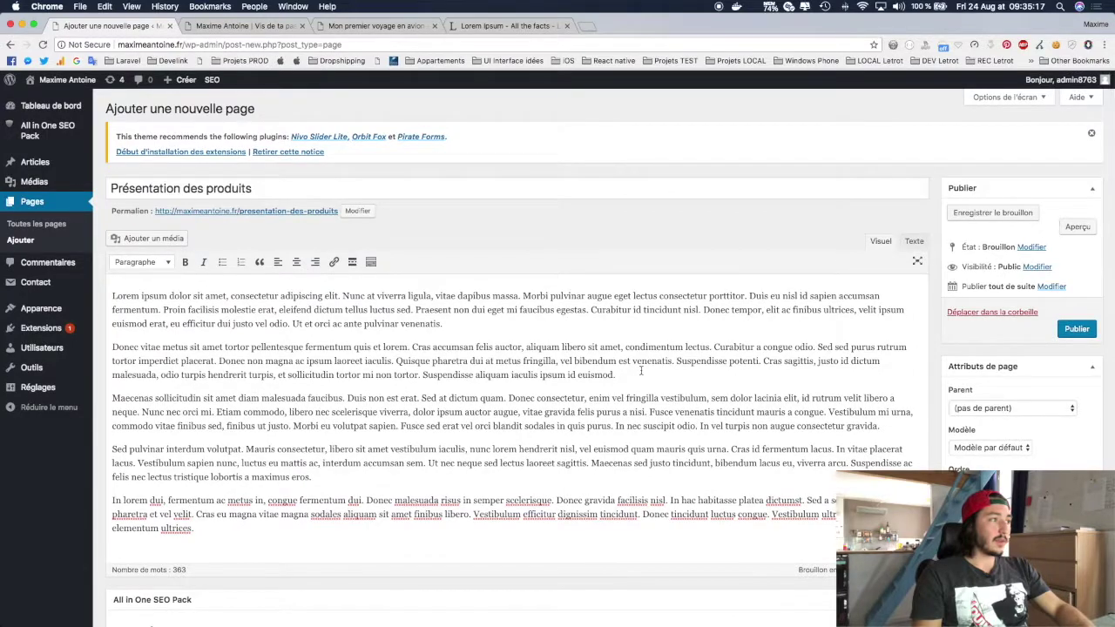
pyautogui.doubleClick(292, 190)
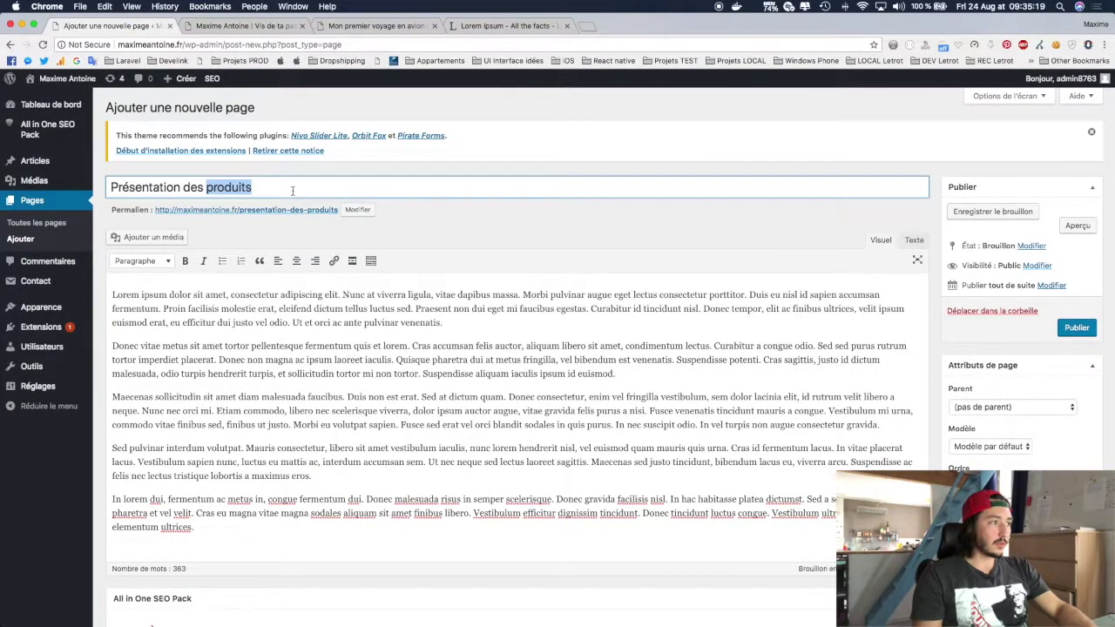
pyautogui.tripleClick(293, 190)
pyautogui.press('super+c')
pyautogui.scroll(-10, 293, 190)
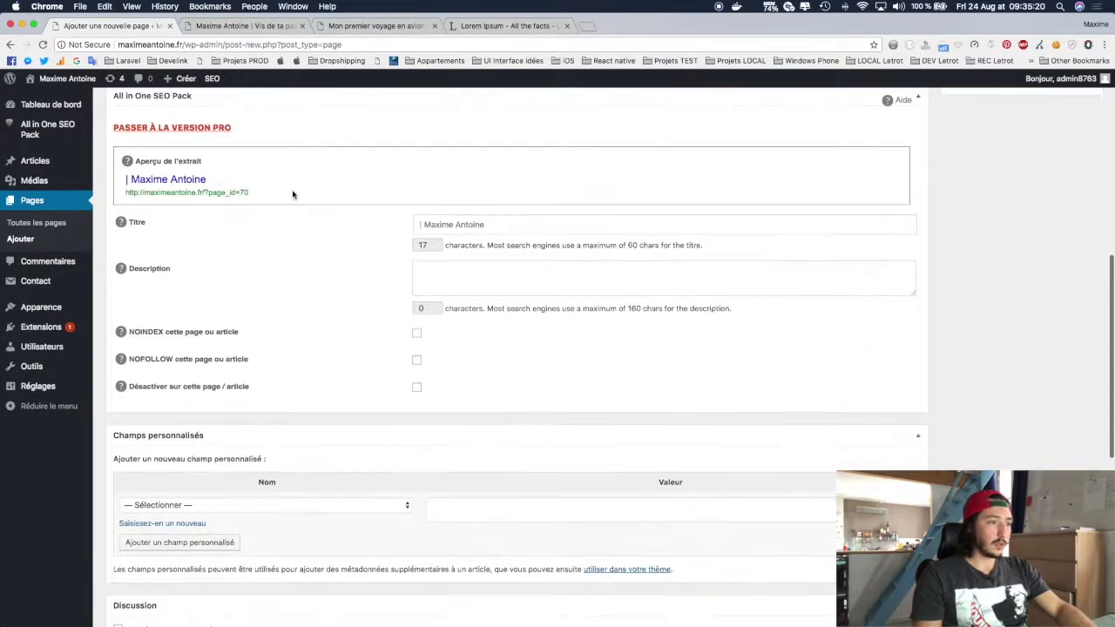
pyautogui.click(453, 224)
pyautogui.press('super+v')
pyautogui.click(327, 234)
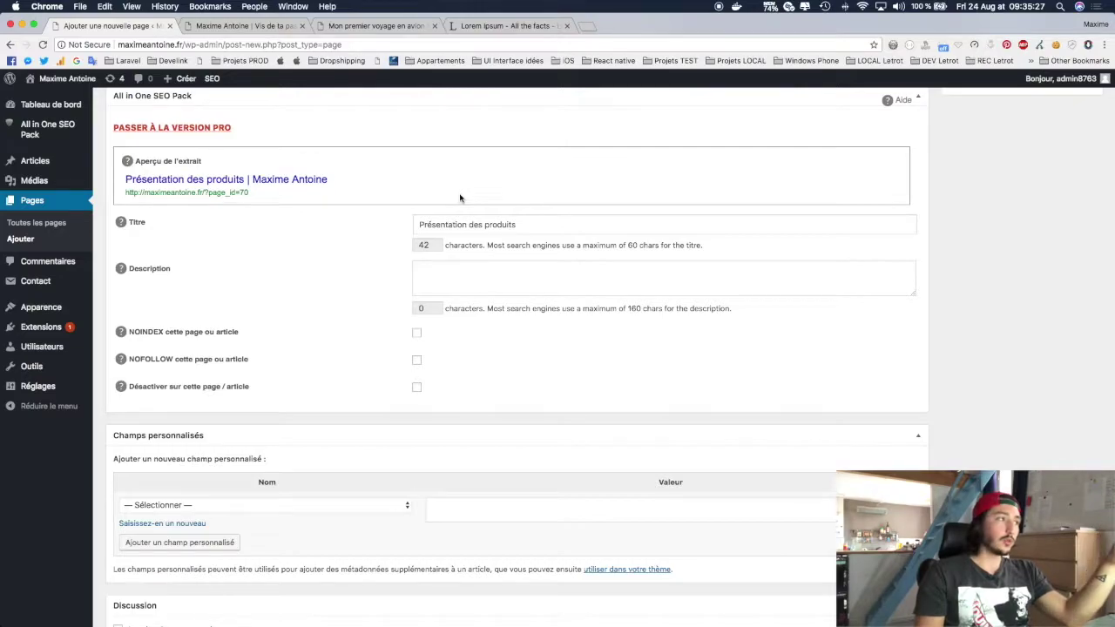
# Set the page's All in One SEO Pack description to "Présentation des produits du magasin etc....".
pyautogui.click(460, 273)
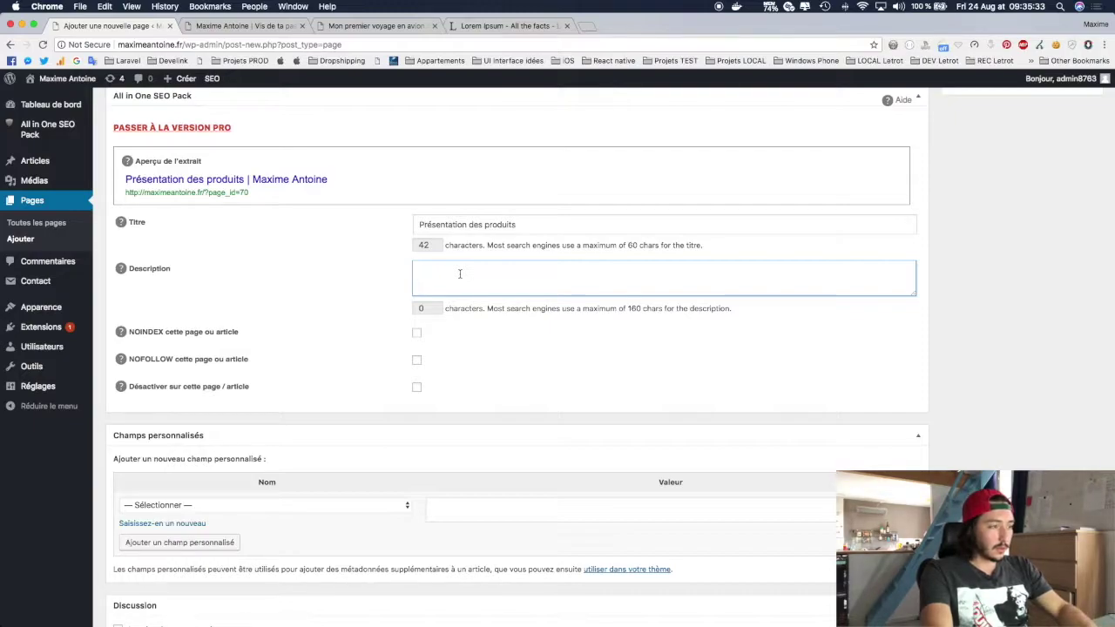
pyautogui.write('Présentation des produits du magasin etc....')
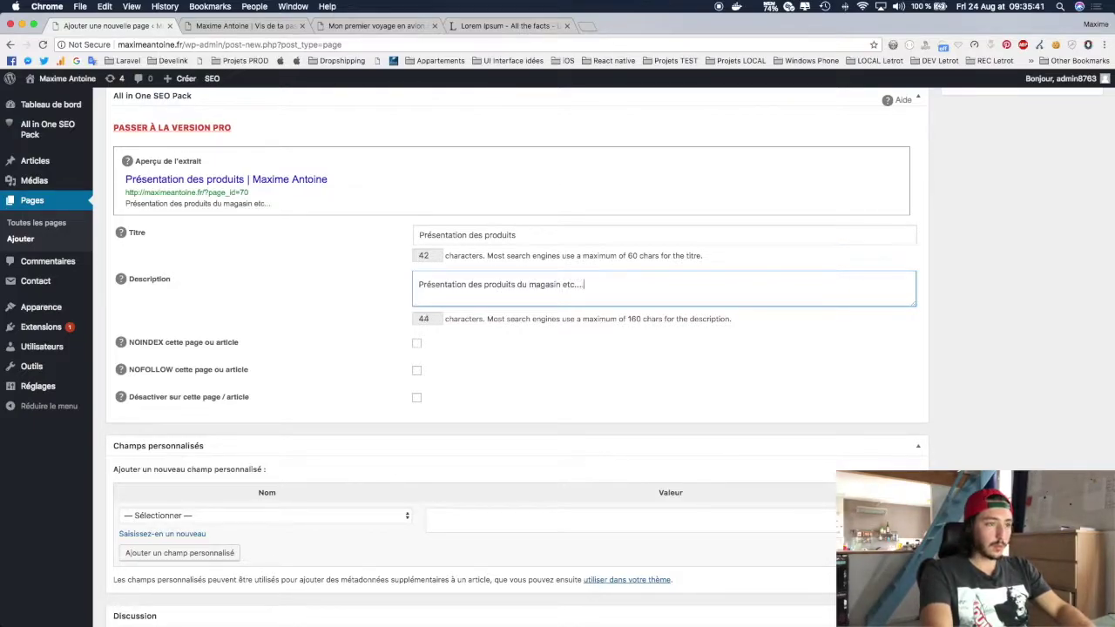
pyautogui.click(540, 384)
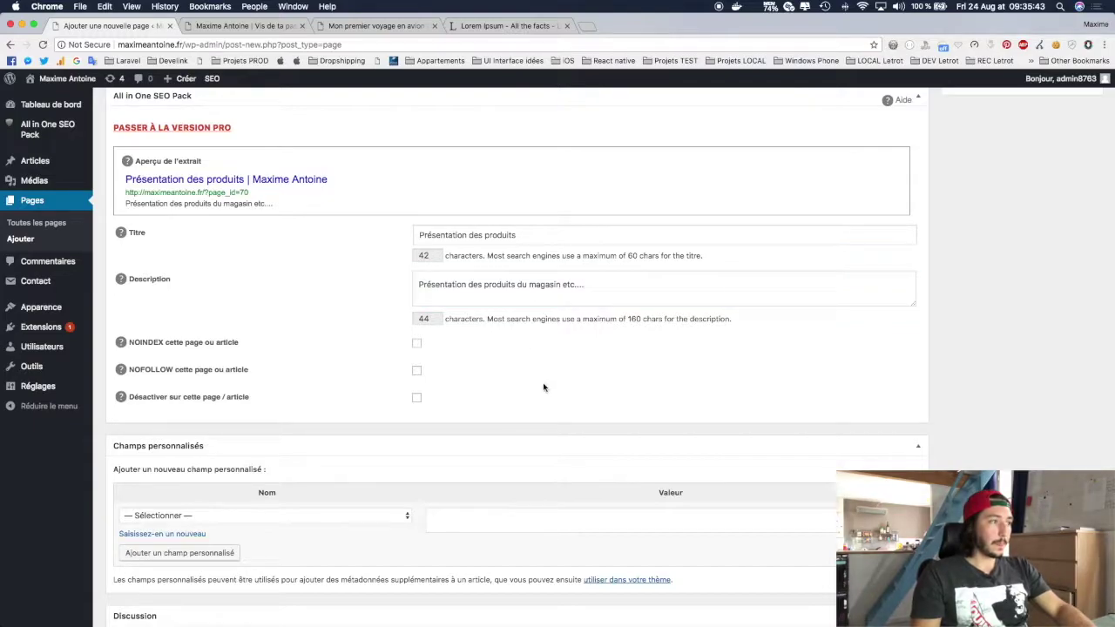
pyautogui.click(587, 277)
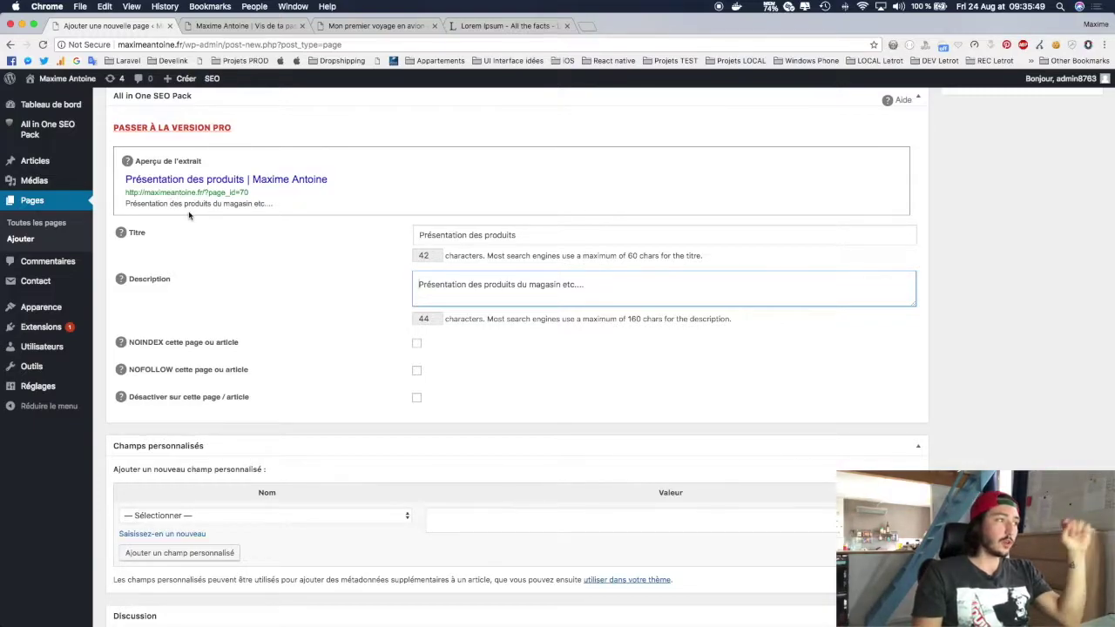
# Compare the snippet preview's URL with the page's permalink and look over the indexing options and remaining sections below.
pyautogui.scroll(2, 264, 327)
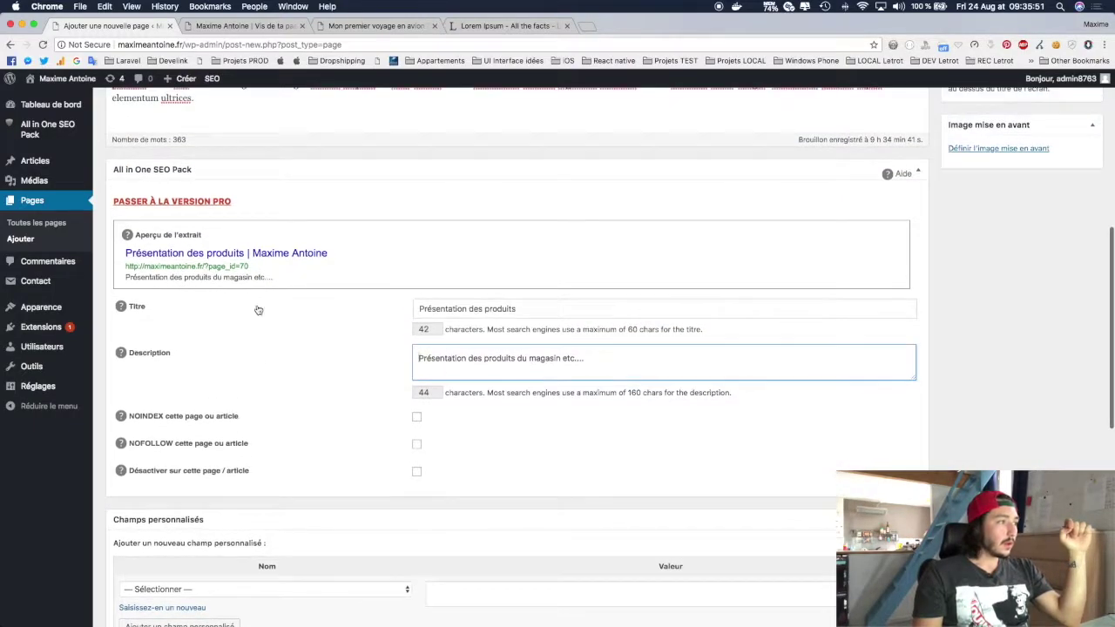
pyautogui.moveTo(202, 266); pyautogui.dragTo(311, 266)
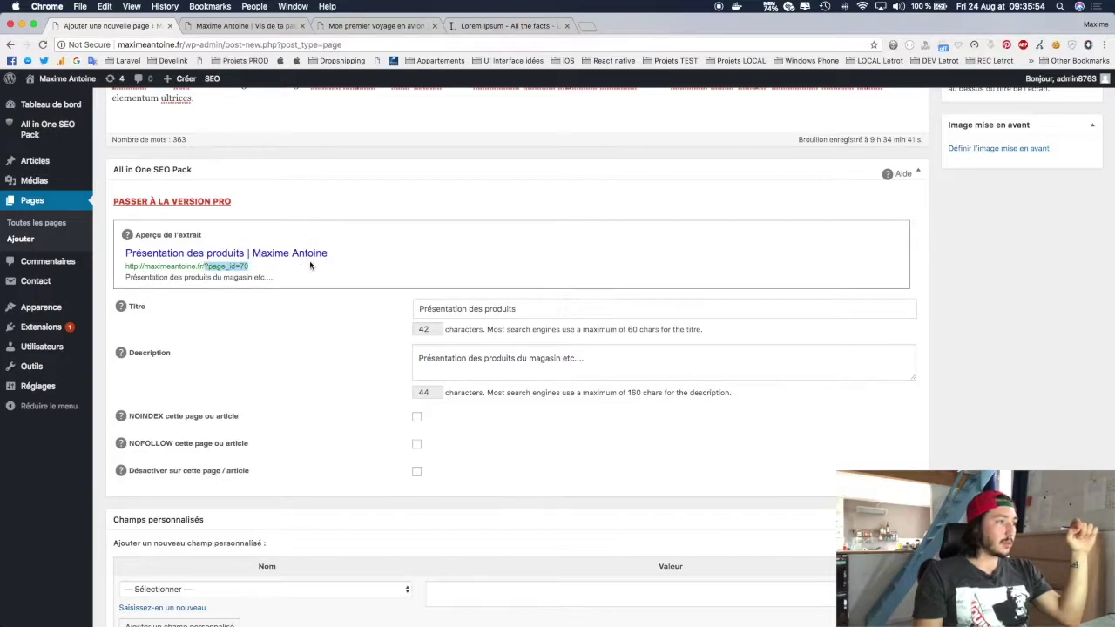
pyautogui.doubleClick(313, 330)
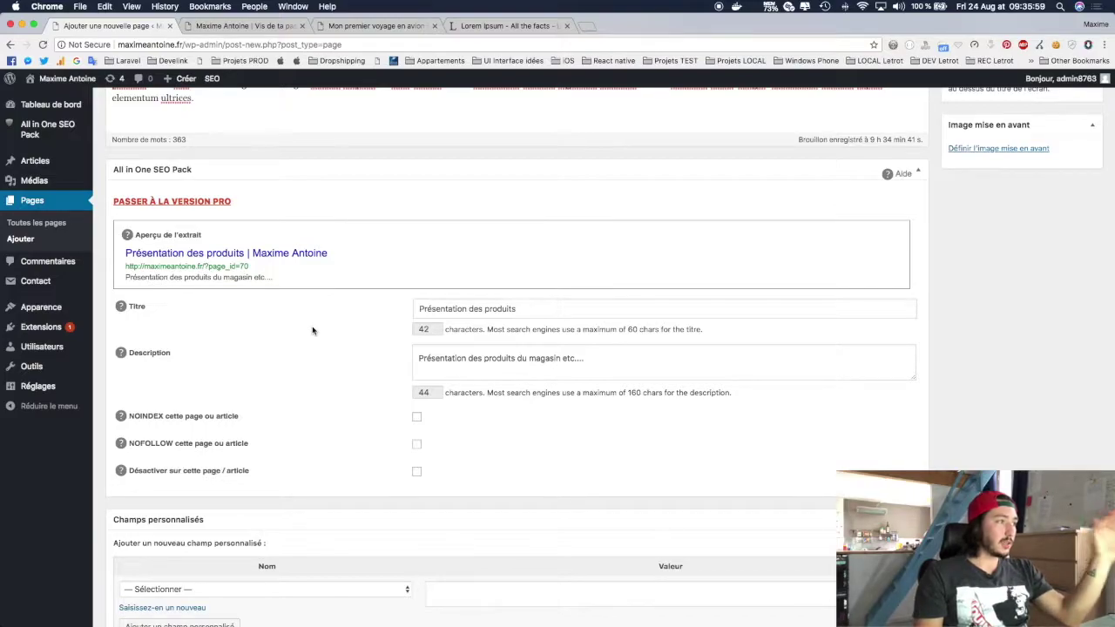
pyautogui.scroll(5, 313, 331)
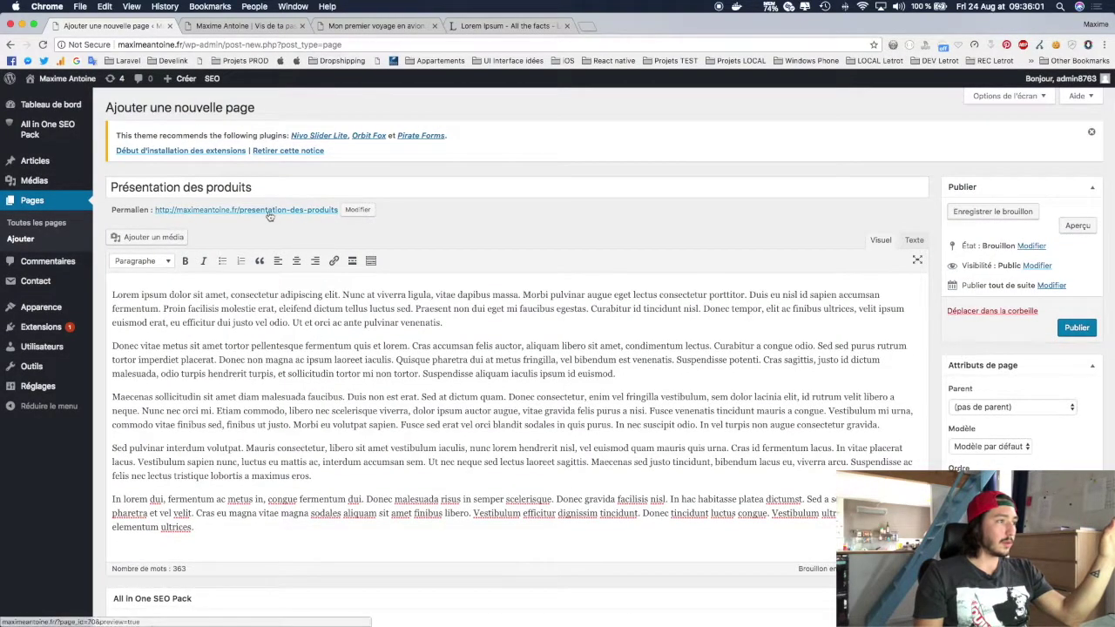
pyautogui.scroll(-10, 285, 219)
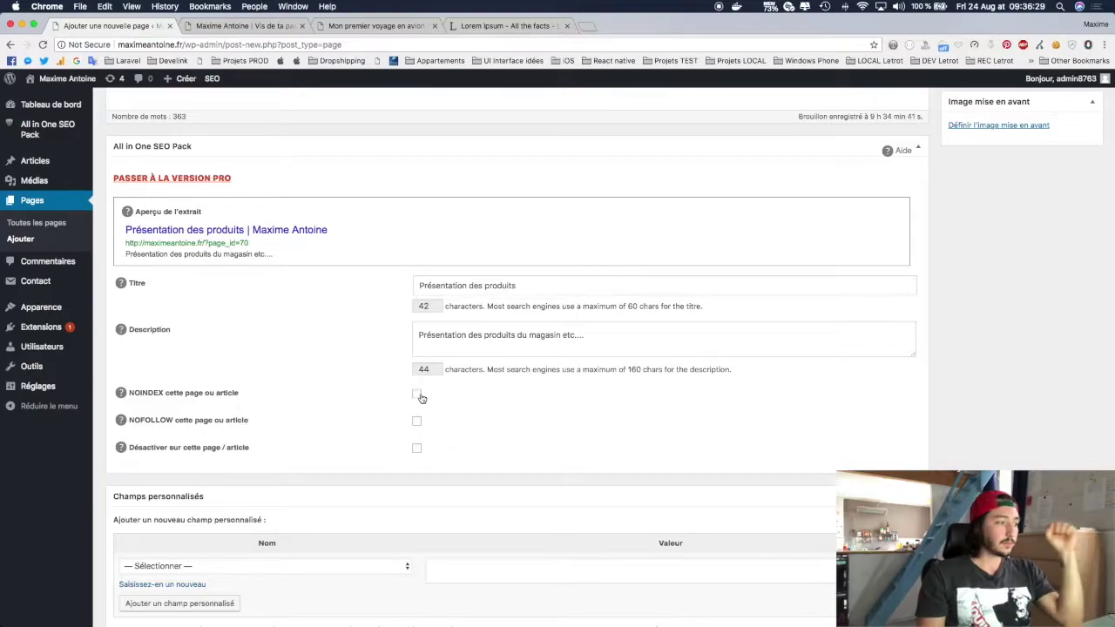
pyautogui.scroll(-5, 421, 398)
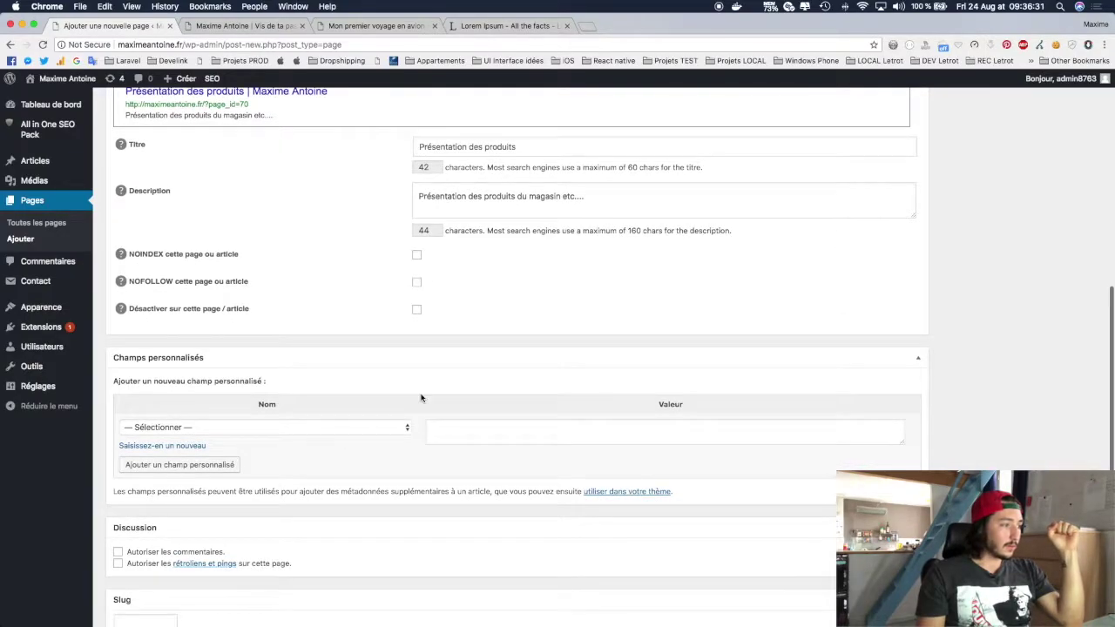
pyautogui.scroll(-2, 421, 398)
pyautogui.scroll(15, 421, 394)
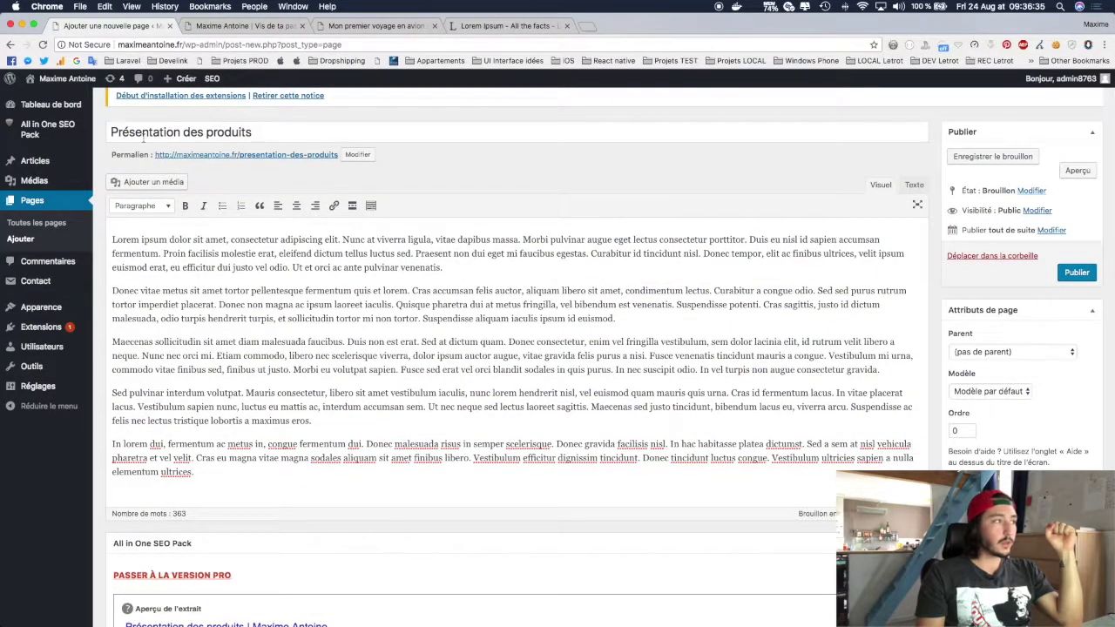
# Publish the "Présentation des produits" page.
pyautogui.moveTo(67, 131)
pyautogui.click(113, 127)
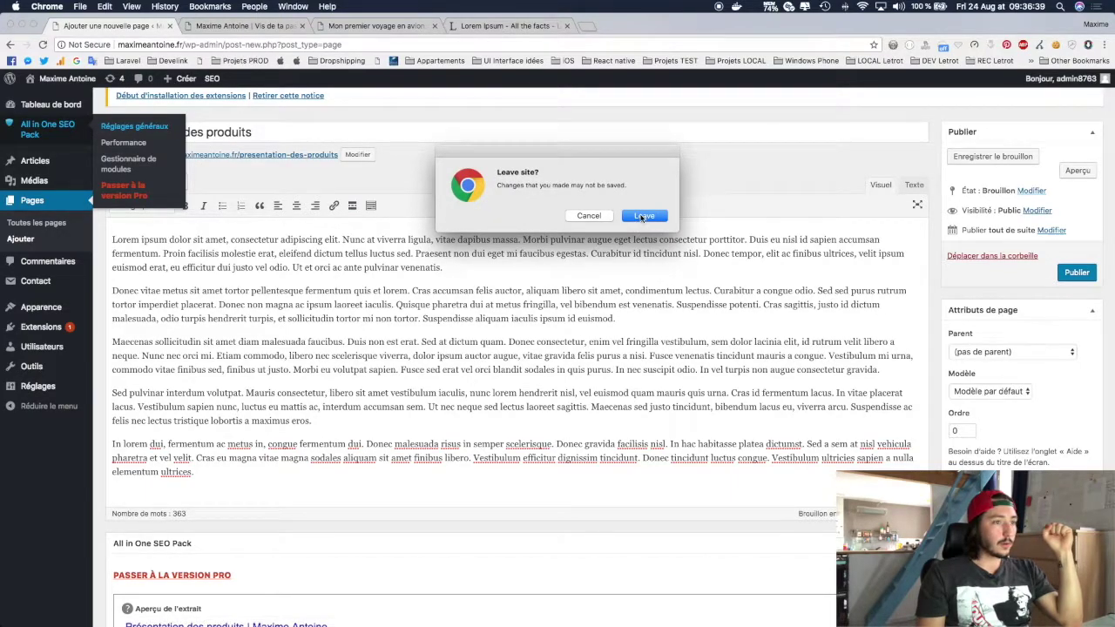
pyautogui.click(589, 216)
pyautogui.click(1077, 272)
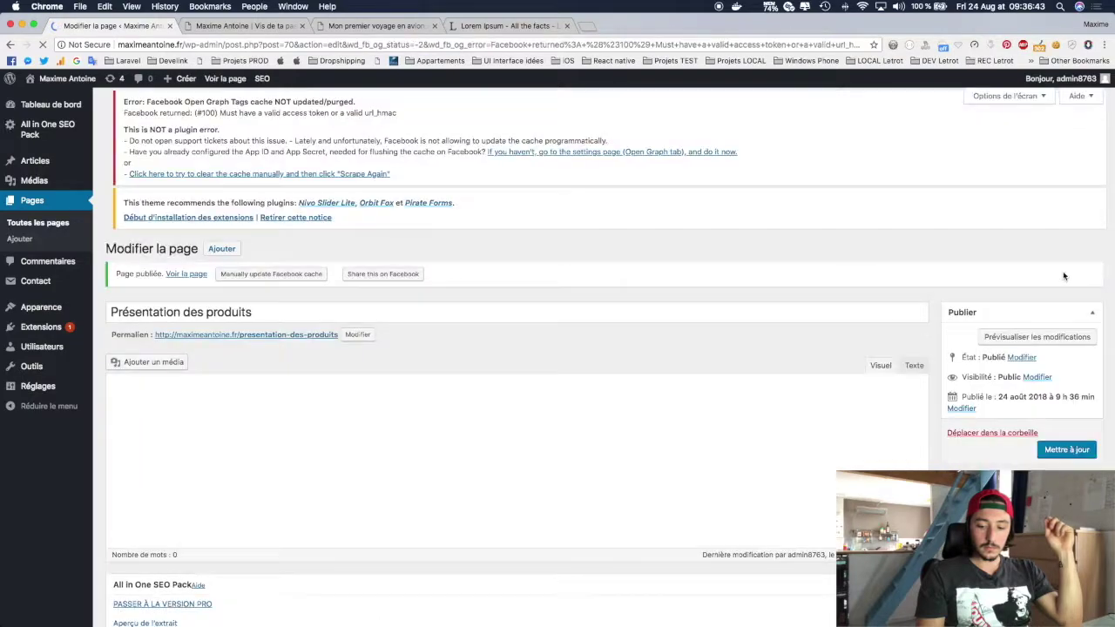
# Open the list of installed extensions to review the site's plugins.
pyautogui.moveTo(39, 184)
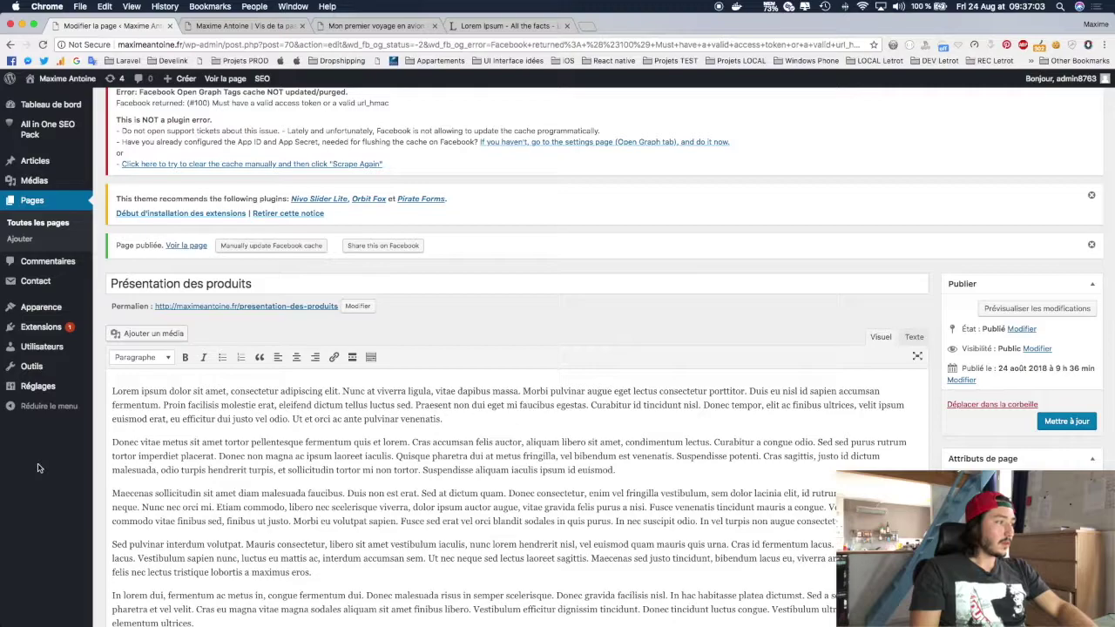
pyautogui.moveTo(61, 327)
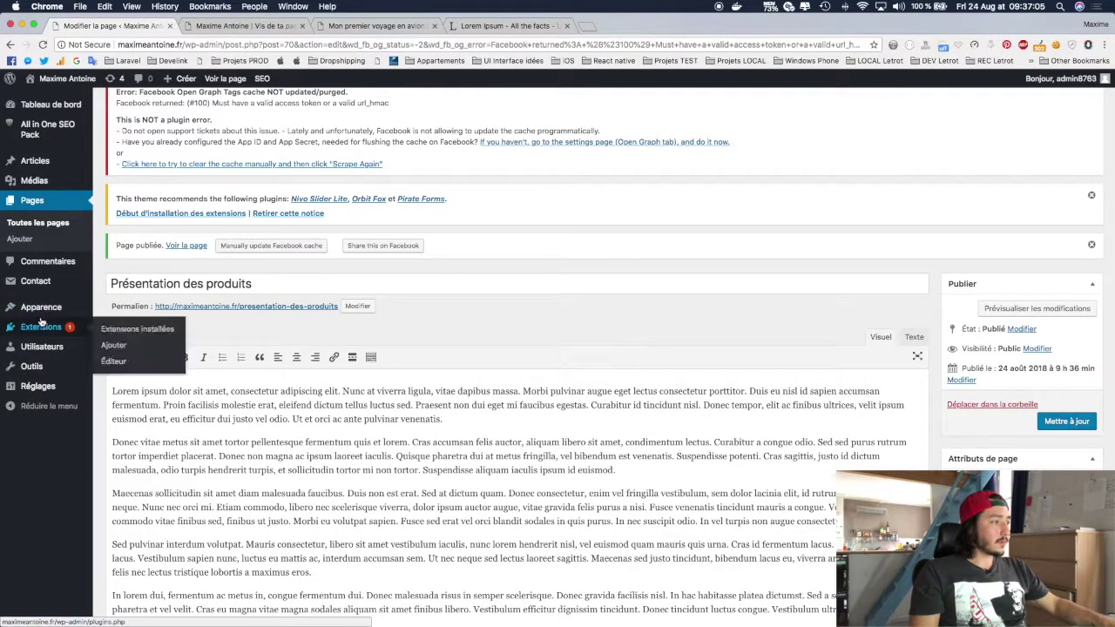
pyautogui.click(120, 333)
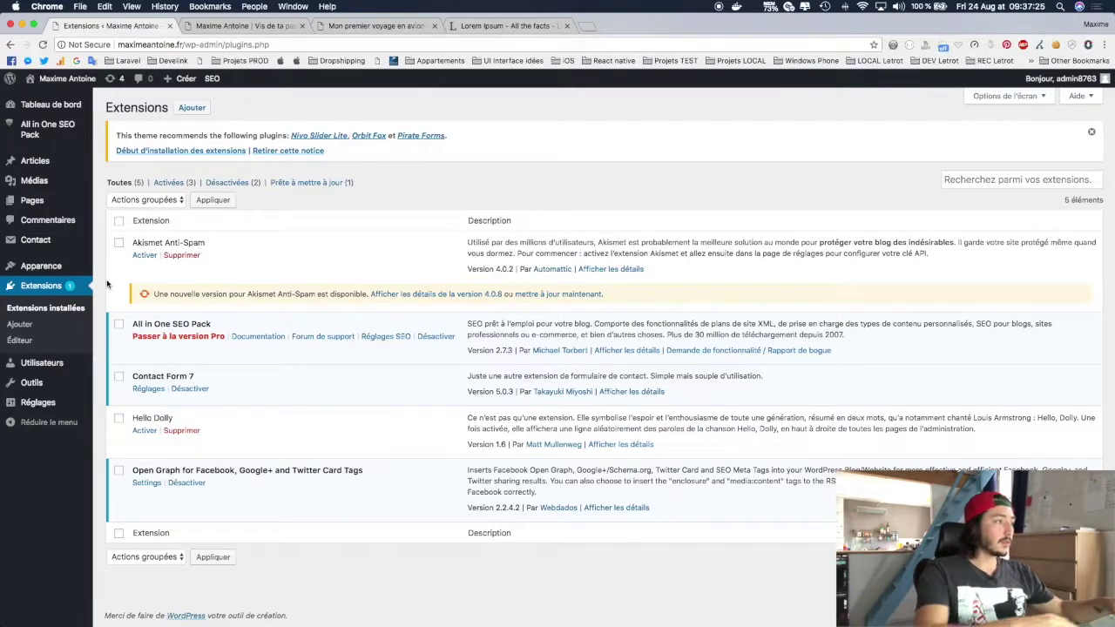
pyautogui.click(844, 6)
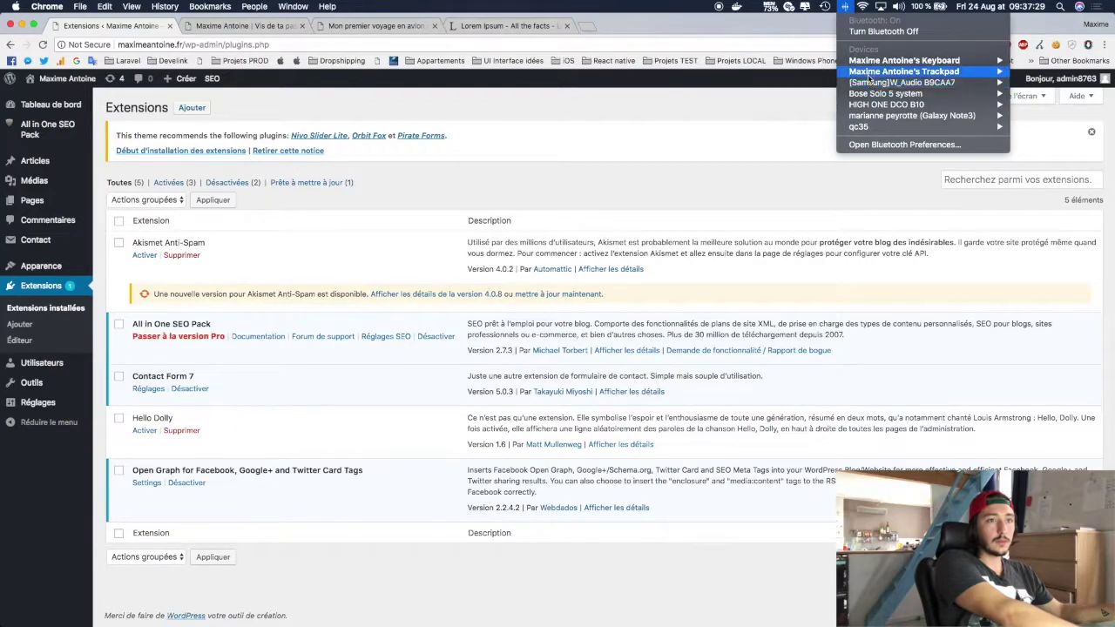
pyautogui.moveTo(869, 75)
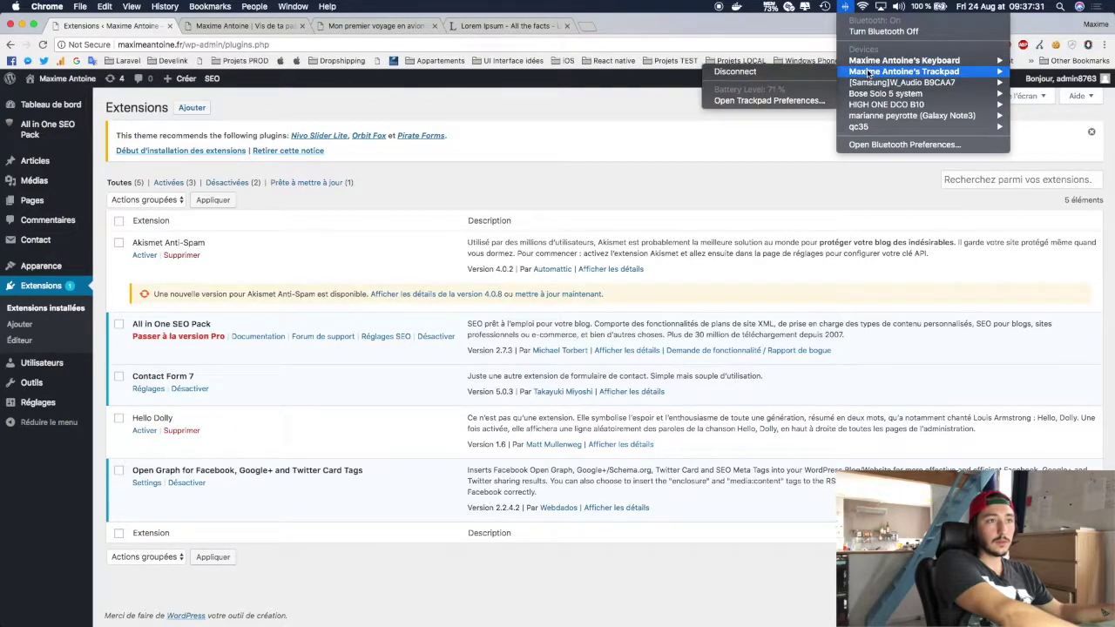
pyautogui.click(664, 110)
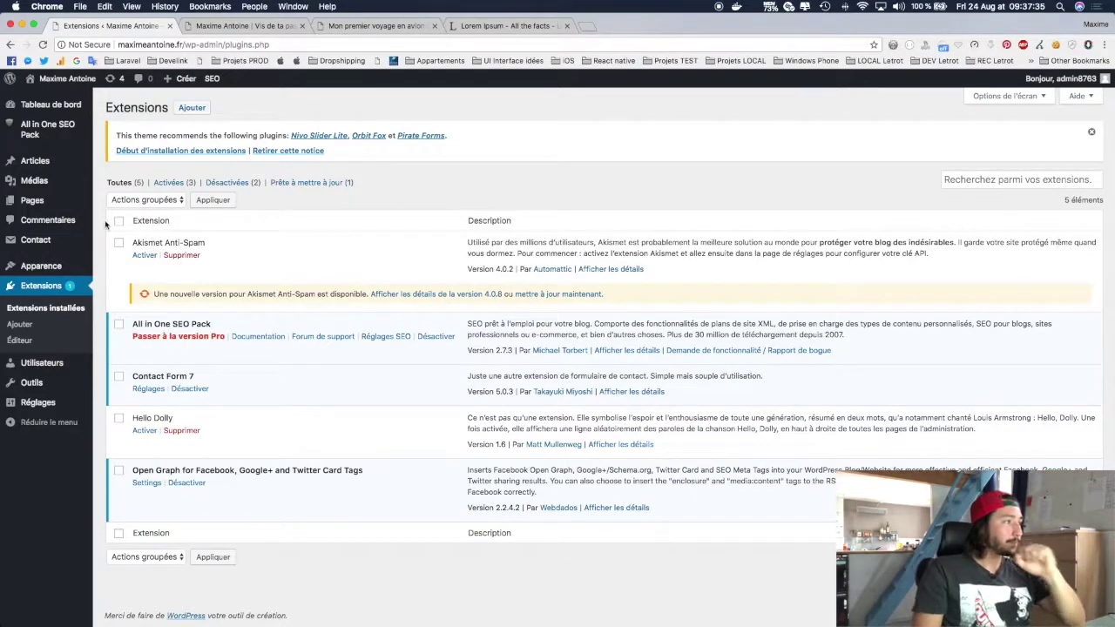
# Open the article "J'ai cuisiné dans un train" for editing from the list of all articles.
pyautogui.moveTo(56, 163)
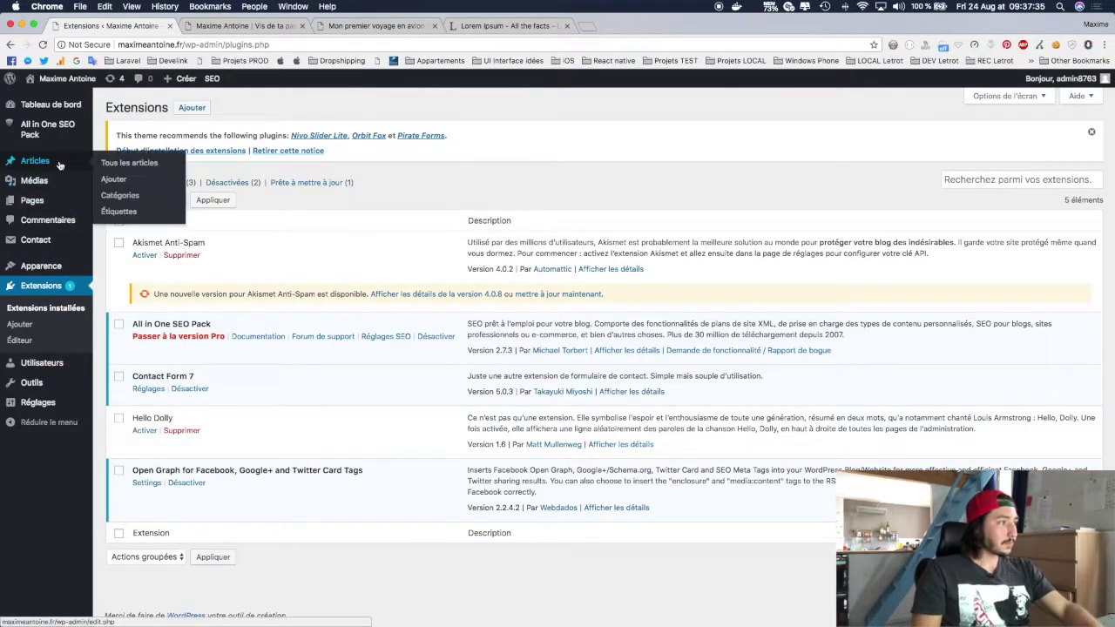
pyautogui.click(130, 166)
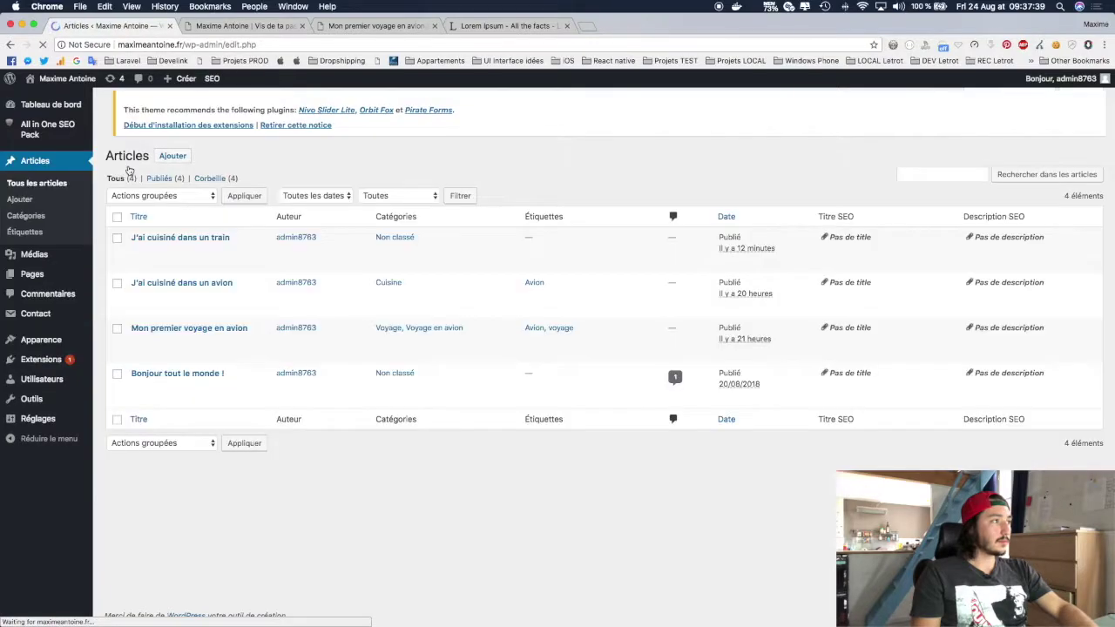
pyautogui.click(153, 255)
pyautogui.scroll(-5, 448, 239)
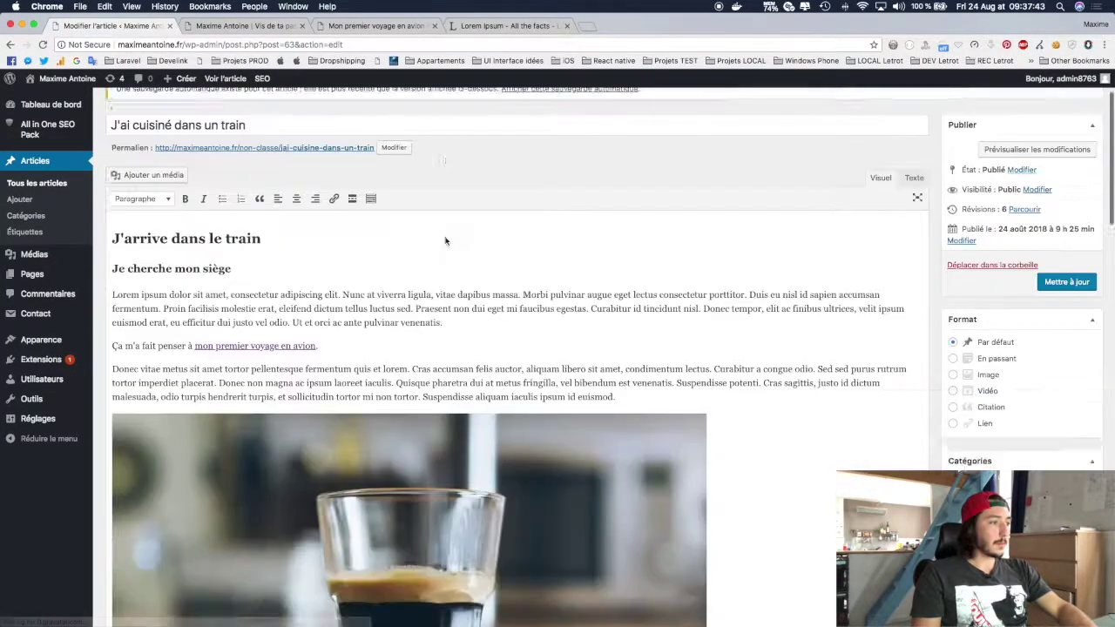
pyautogui.scroll(10, 445, 237)
# Hide the All in One SEO Pack, Révisions, Extrait, Champs personnalisés, Discussion, Commentaires, Slug and Auteur sections in the article editor.
pyautogui.click(980, 100)
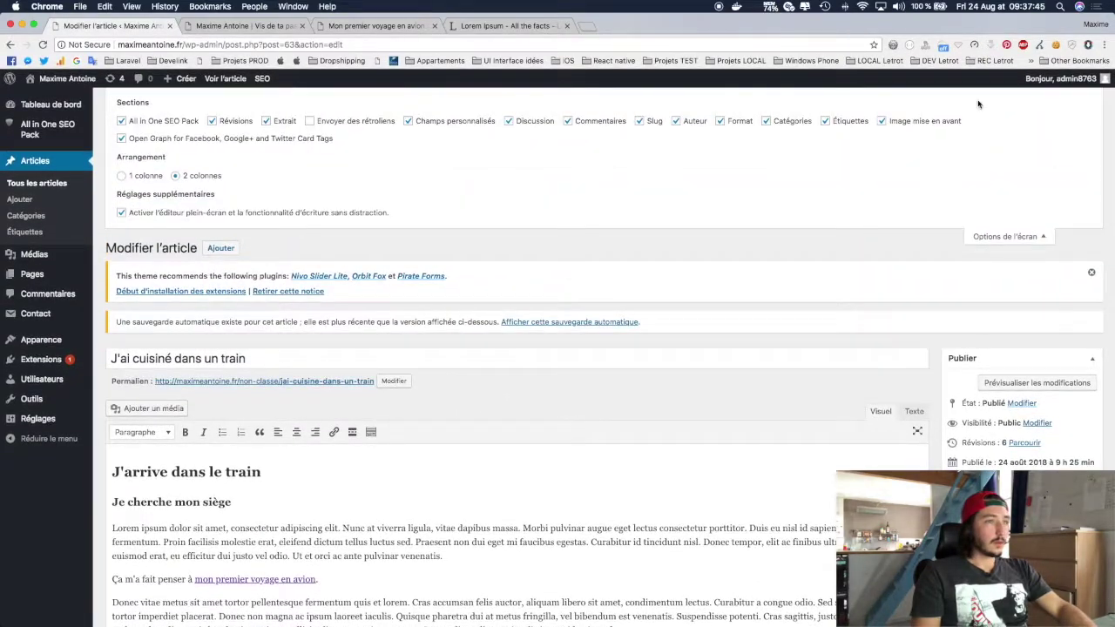
pyautogui.click(181, 124)
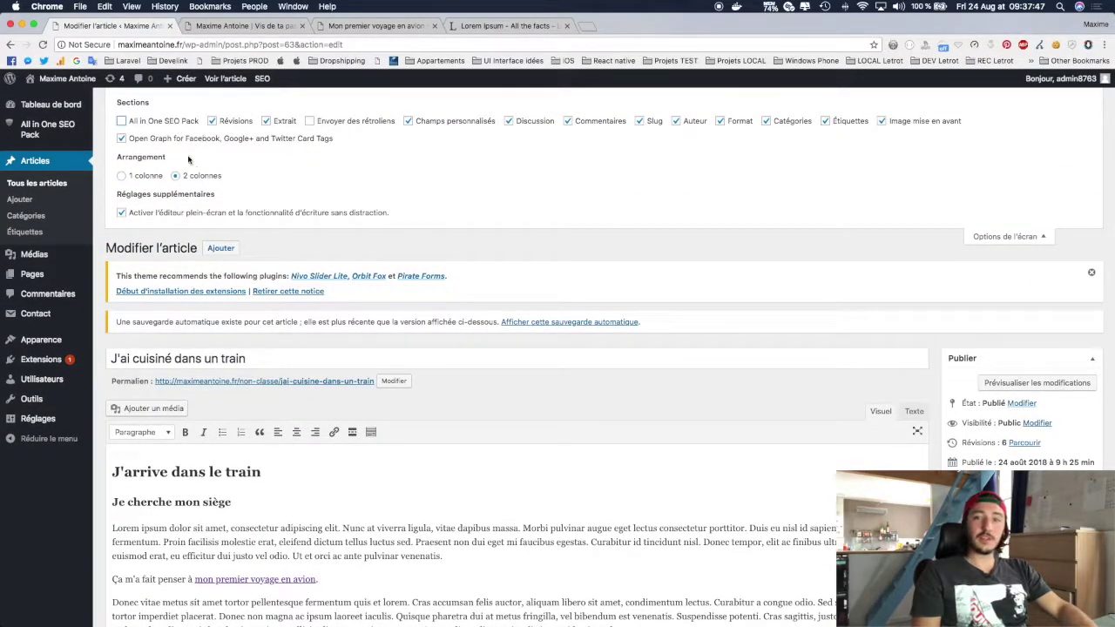
pyautogui.click(212, 122)
pyautogui.click(266, 122)
pyautogui.click(408, 121)
pyautogui.click(518, 123)
pyautogui.click(592, 123)
pyautogui.click(647, 122)
pyautogui.click(697, 123)
pyautogui.click(739, 123)
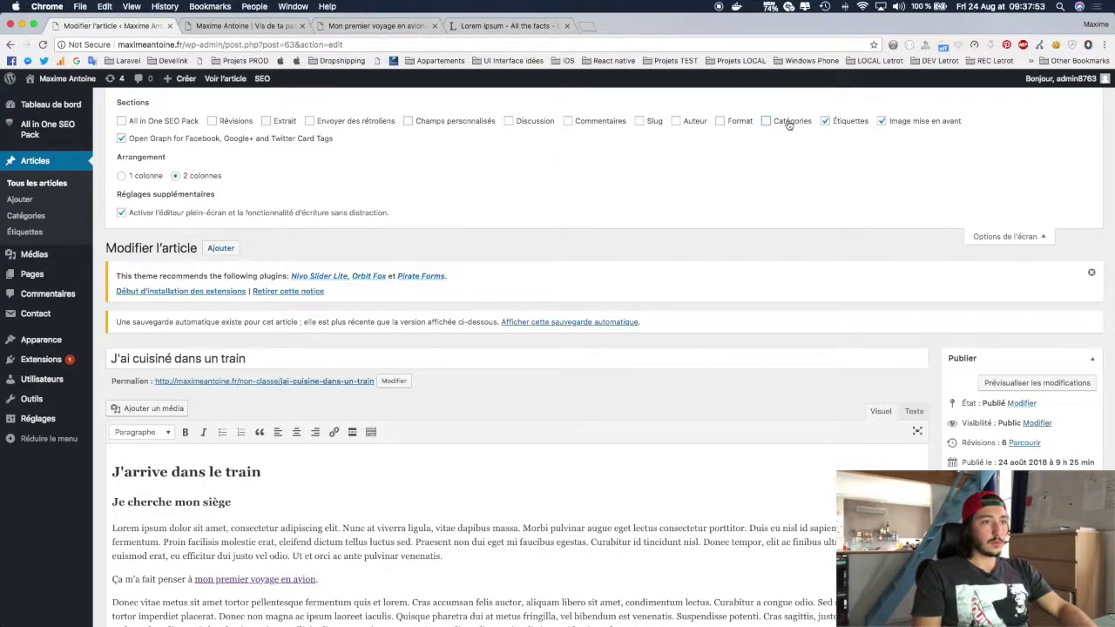
pyautogui.click(750, 121)
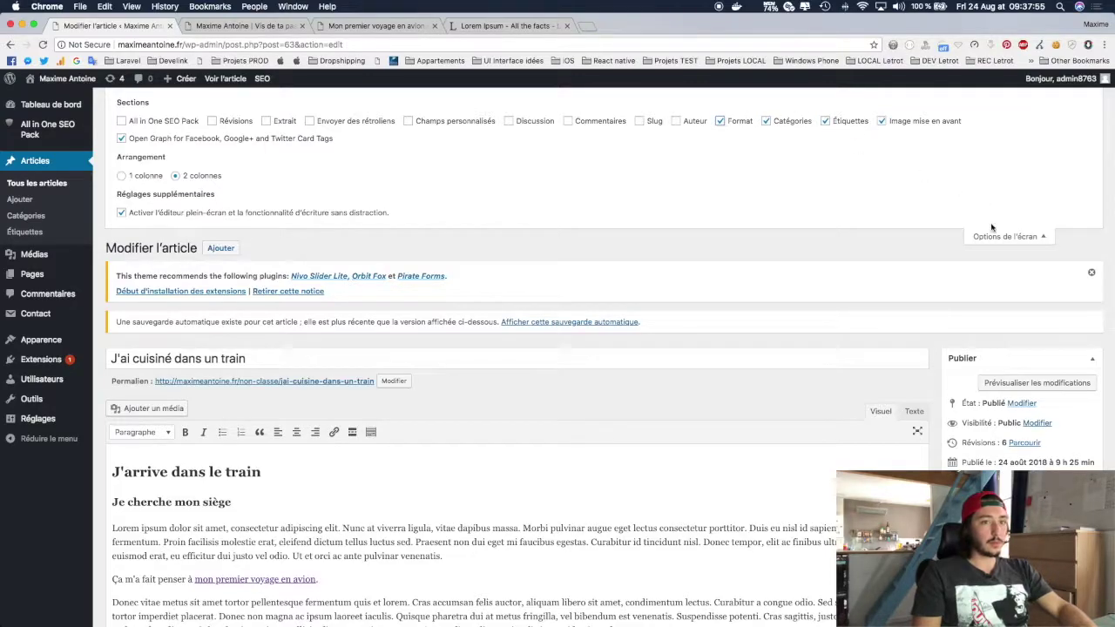
# Choose coffee.jpg from the media library as the article's Open Graph image.
pyautogui.scroll(-10, 990, 233)
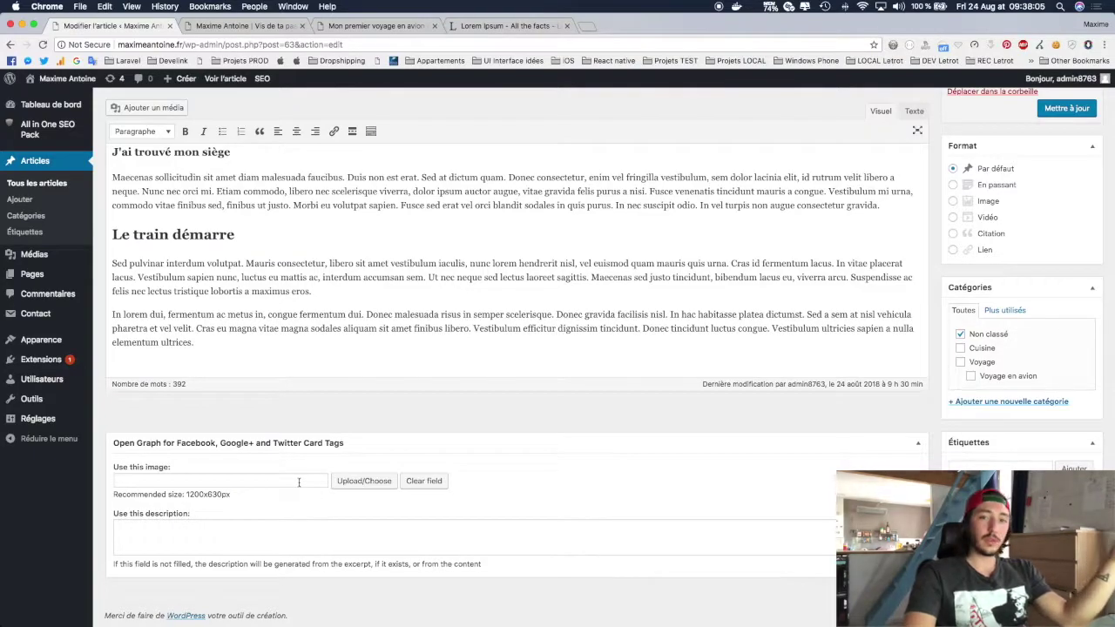
pyautogui.click(287, 533)
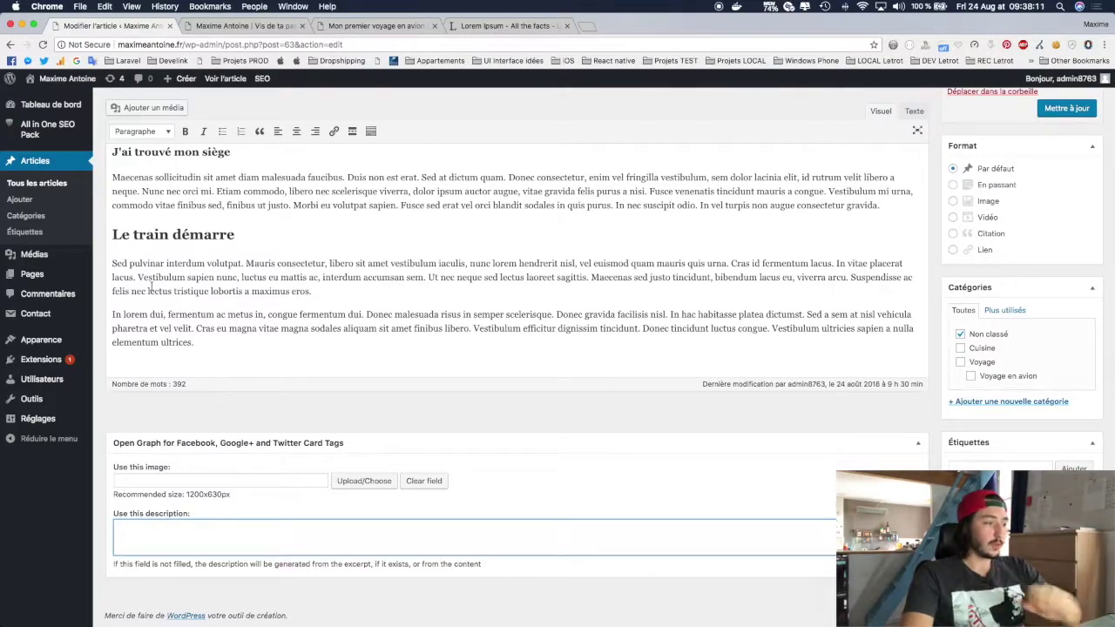
pyautogui.click(366, 479)
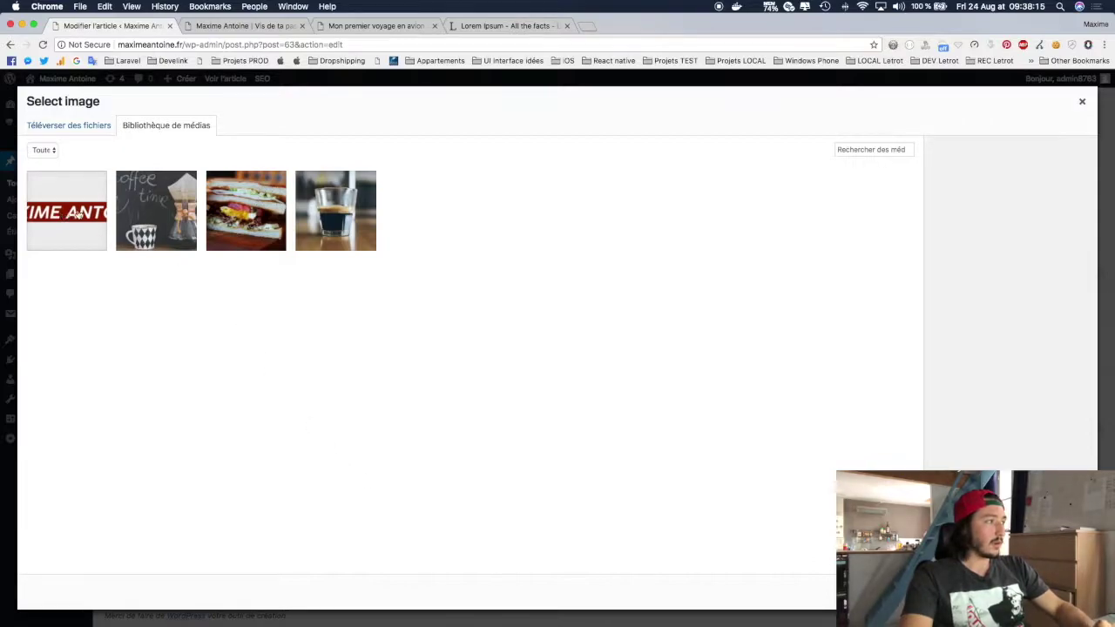
pyautogui.click(153, 209)
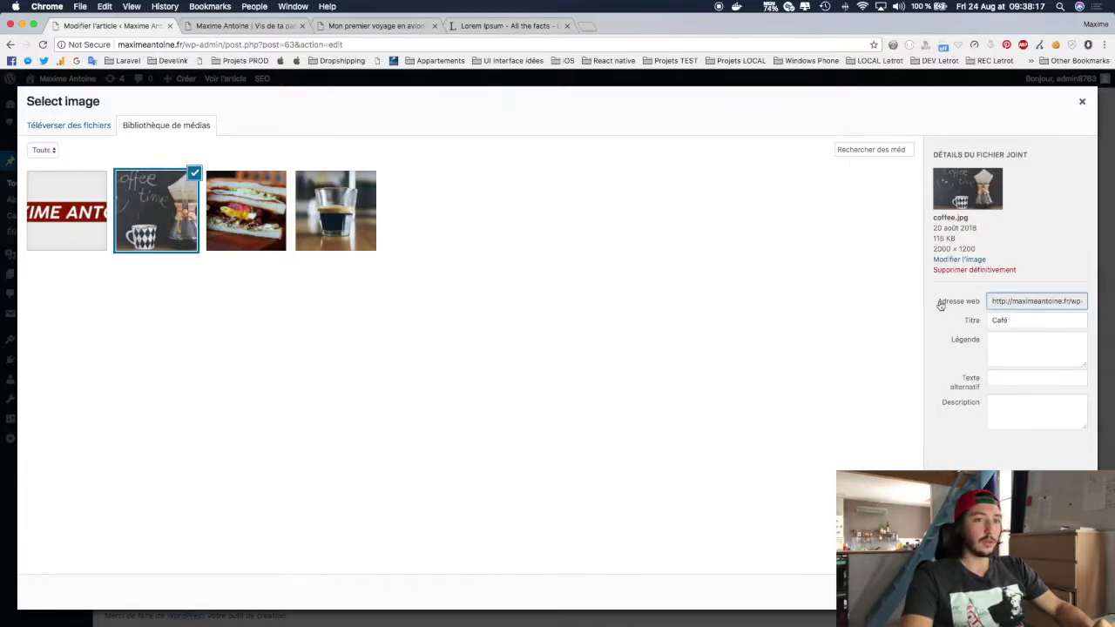
pyautogui.click(1056, 592)
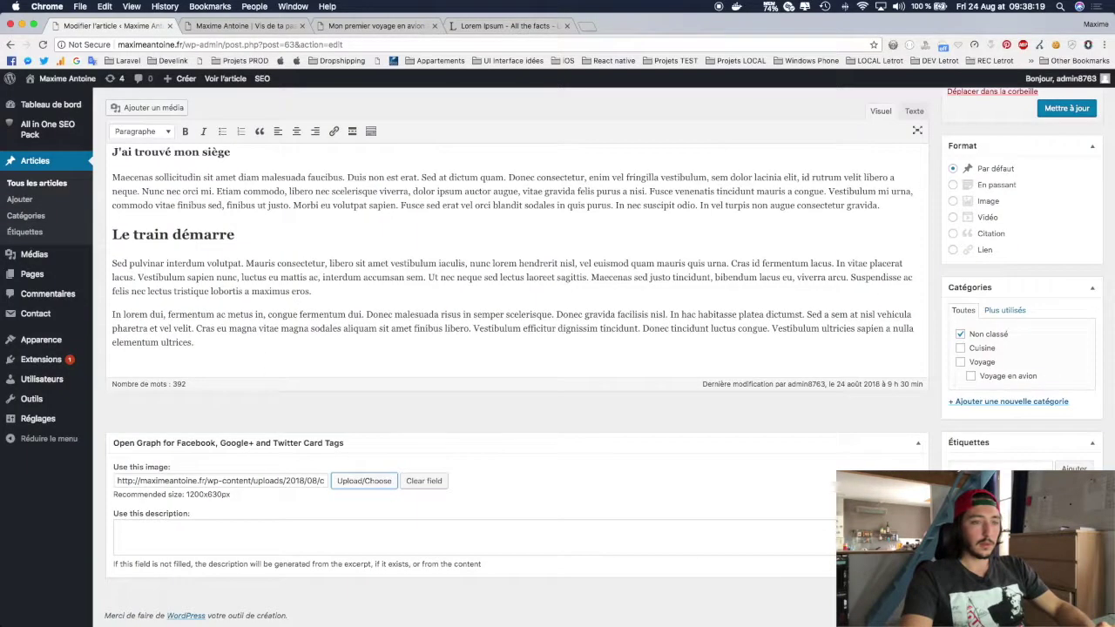
# Set the Open Graph description to "J'ai cuisiné dans le train l'autre jour avec du café..." and update the article.
pyautogui.click(162, 526)
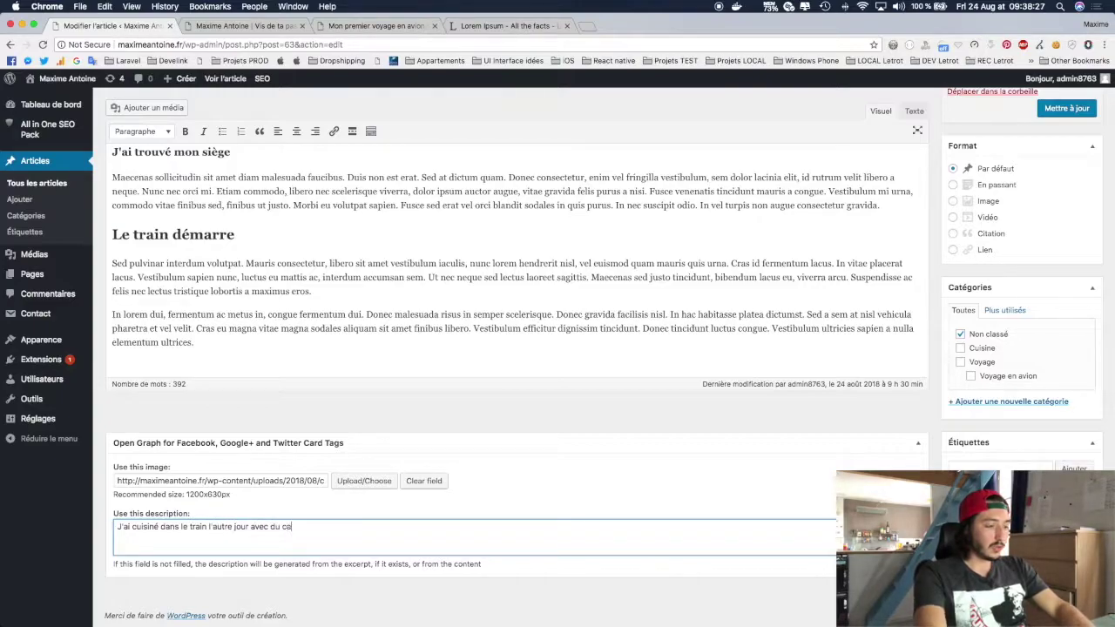
pyautogui.write('...')
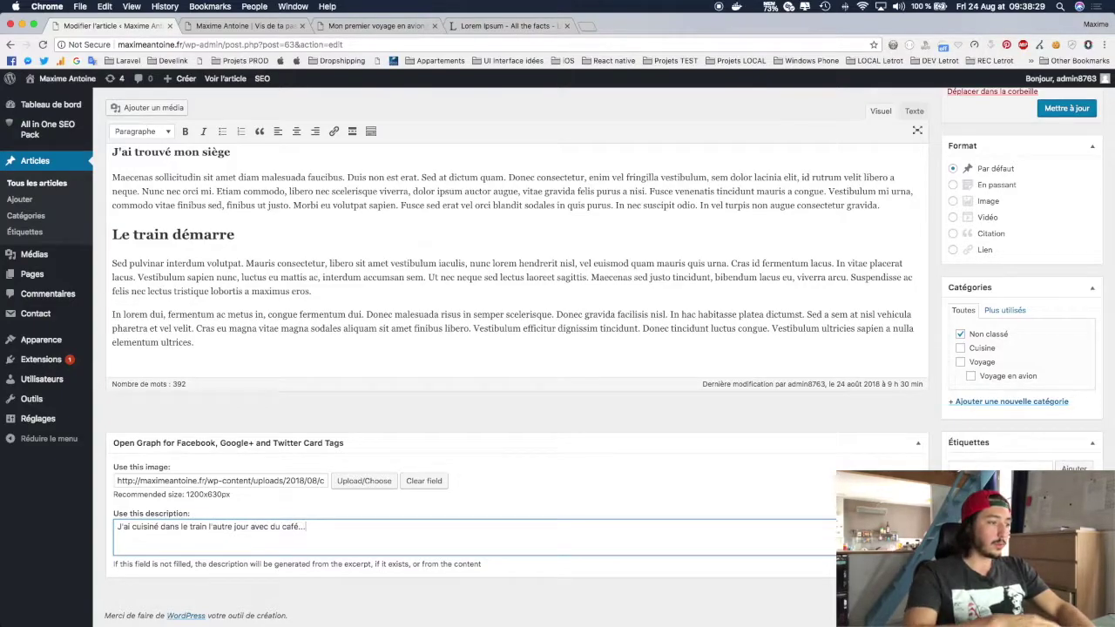
pyautogui.click(1066, 108)
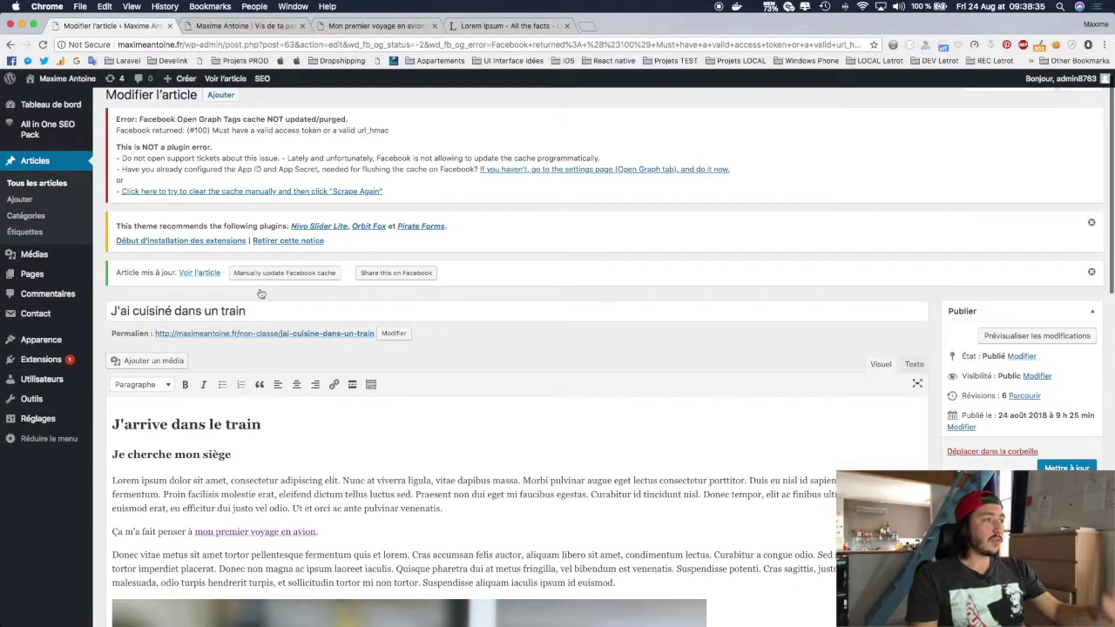
# Open the published article "J'ai cuisiné dans un train" from its permalink and review its text and image.
pyautogui.click(250, 335)
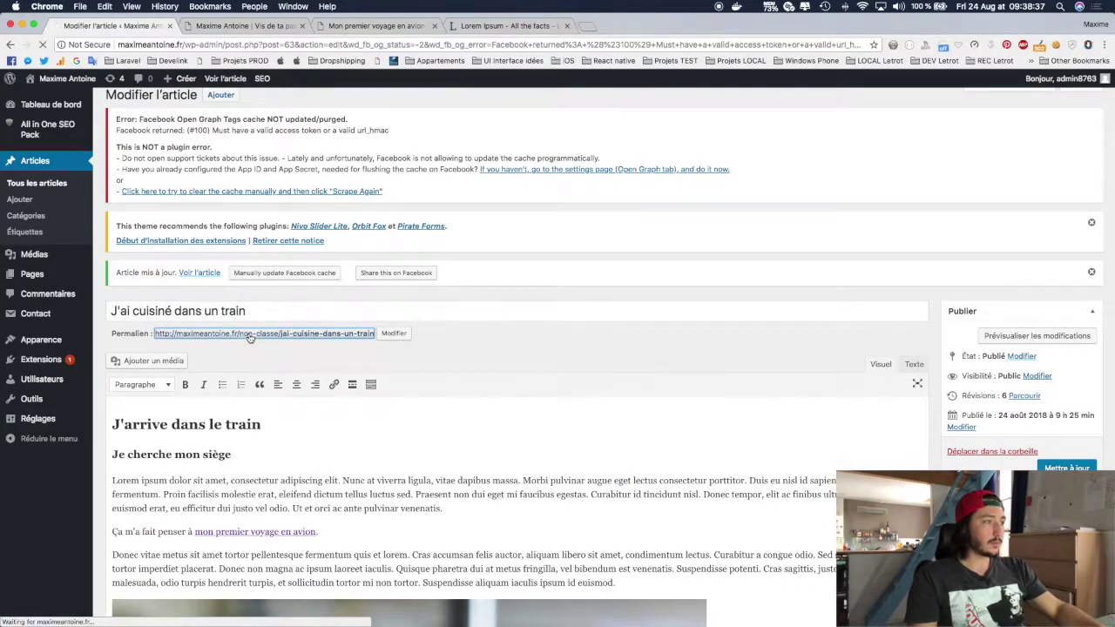
pyautogui.scroll(-5, 574, 267)
pyautogui.scroll(2, 574, 268)
pyautogui.scroll(-8, 575, 200)
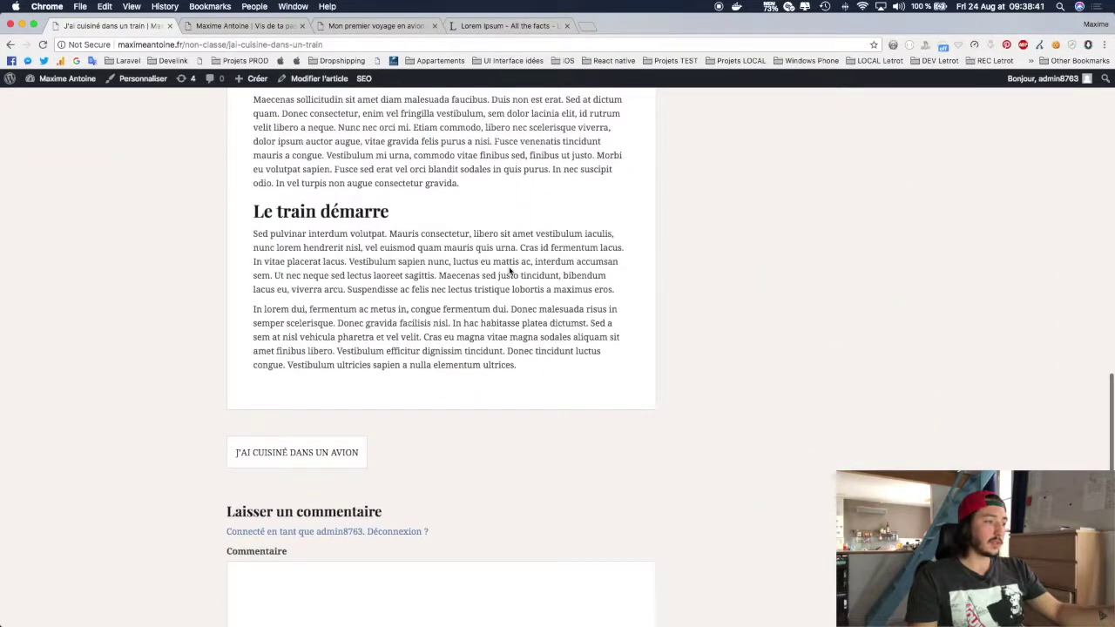
pyautogui.scroll(3, 510, 272)
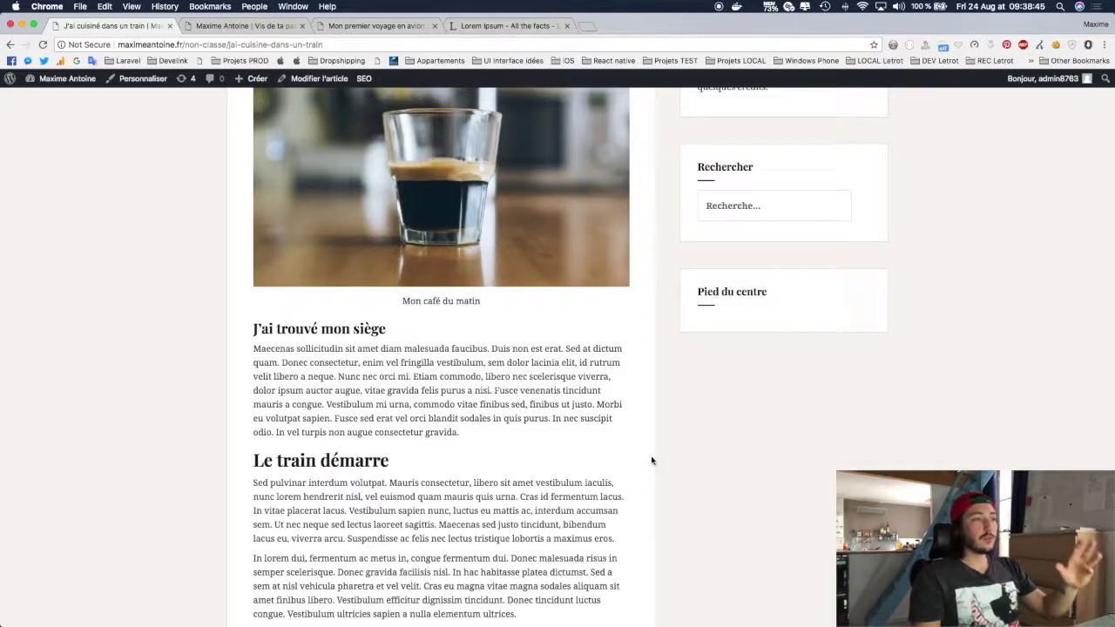
pyautogui.scroll(6, 652, 461)
pyautogui.scroll(-3, 652, 461)
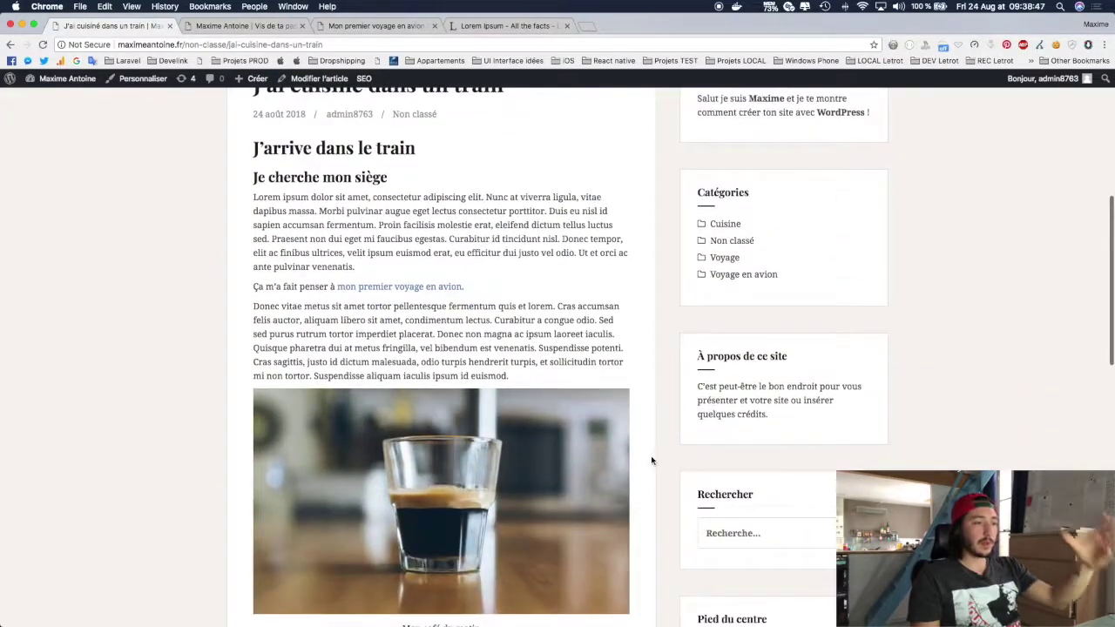
# Open the published article's HTML source and search it for "og:".
pyautogui.rightClick(615, 366)
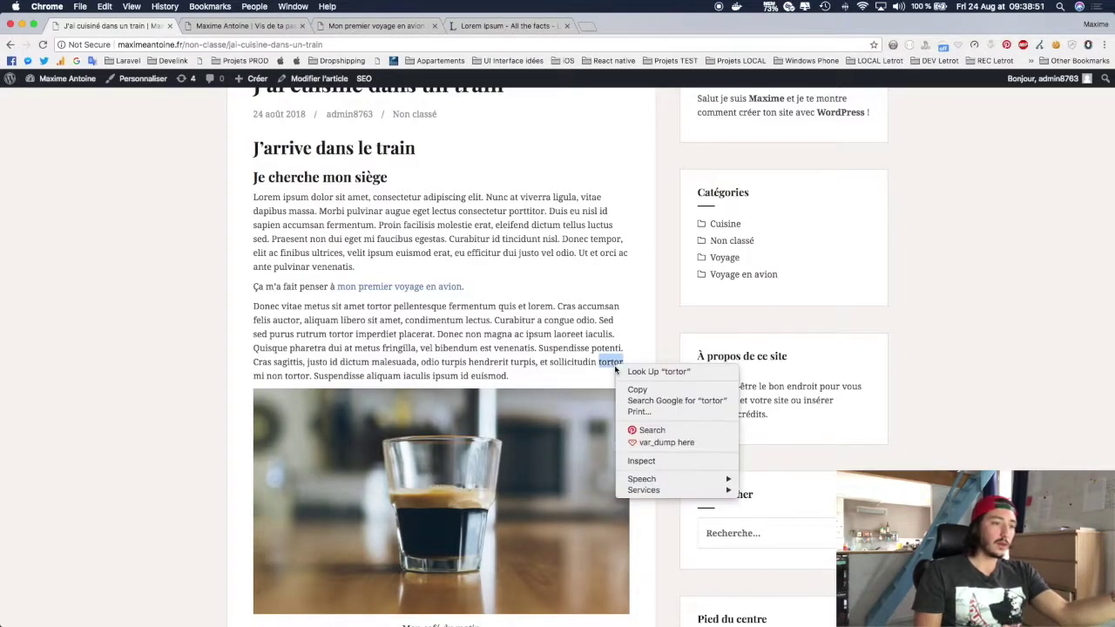
pyautogui.click(660, 319)
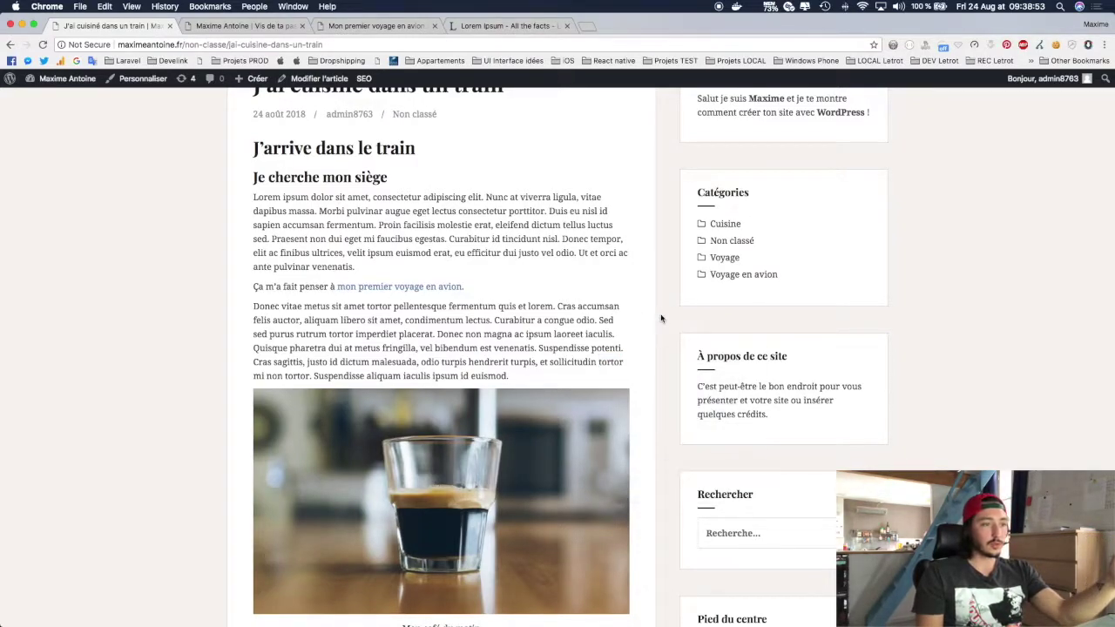
pyautogui.rightClick(661, 319)
pyautogui.click(691, 443)
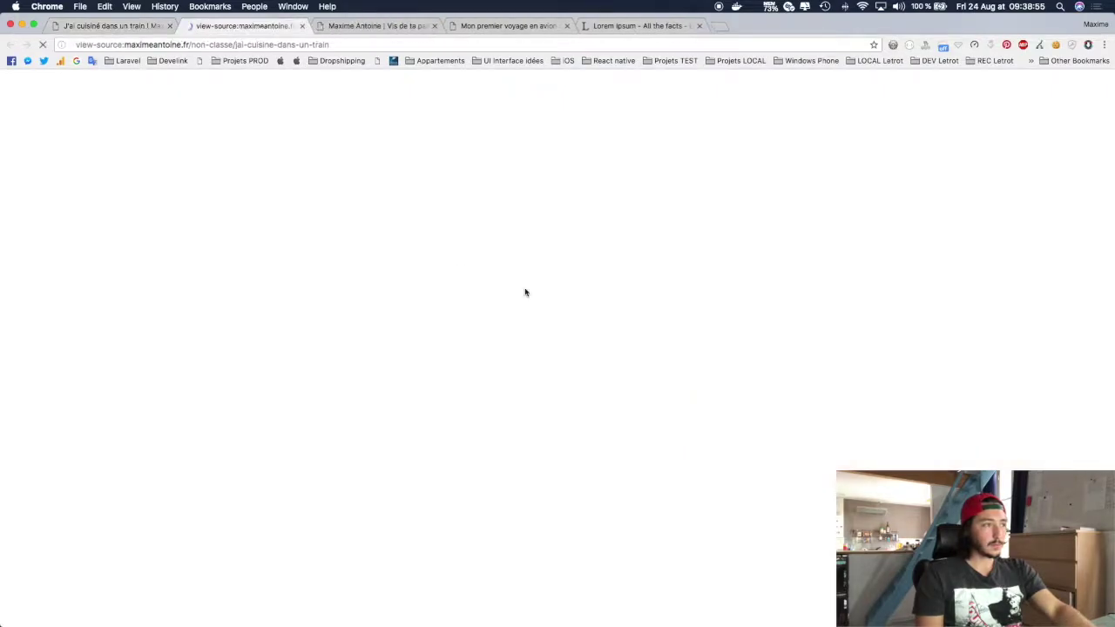
pyautogui.press('super+f')
pyautogui.write('og:')
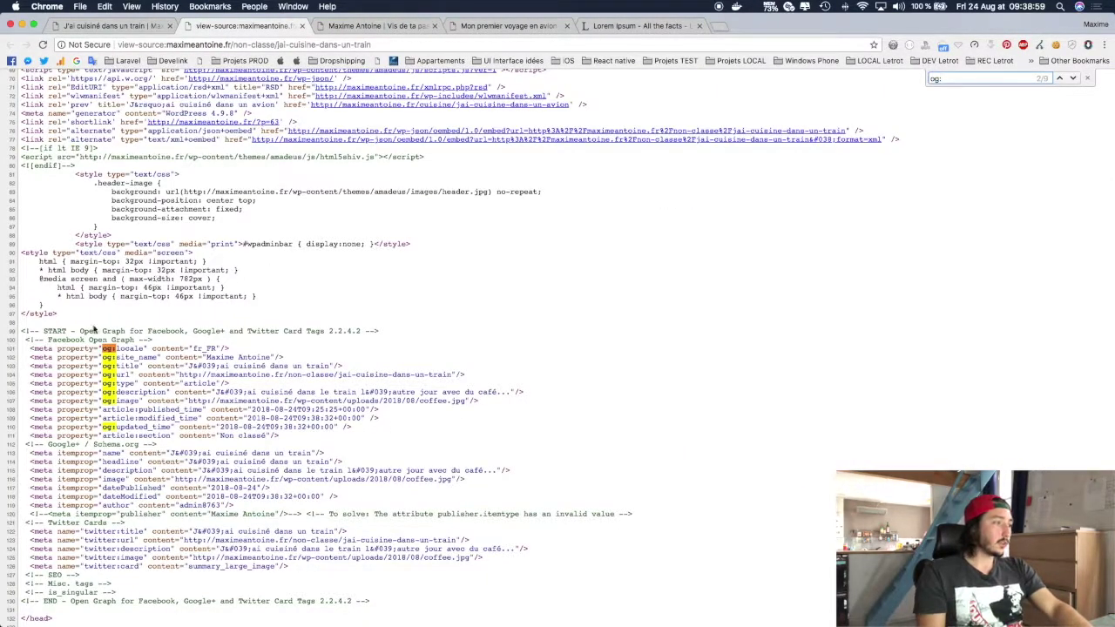
# Examine the article's Facebook Open Graph tags in the source: locale, site name, title, URL, type, description and image.
pyautogui.moveTo(26, 346); pyautogui.dragTo(340, 436)
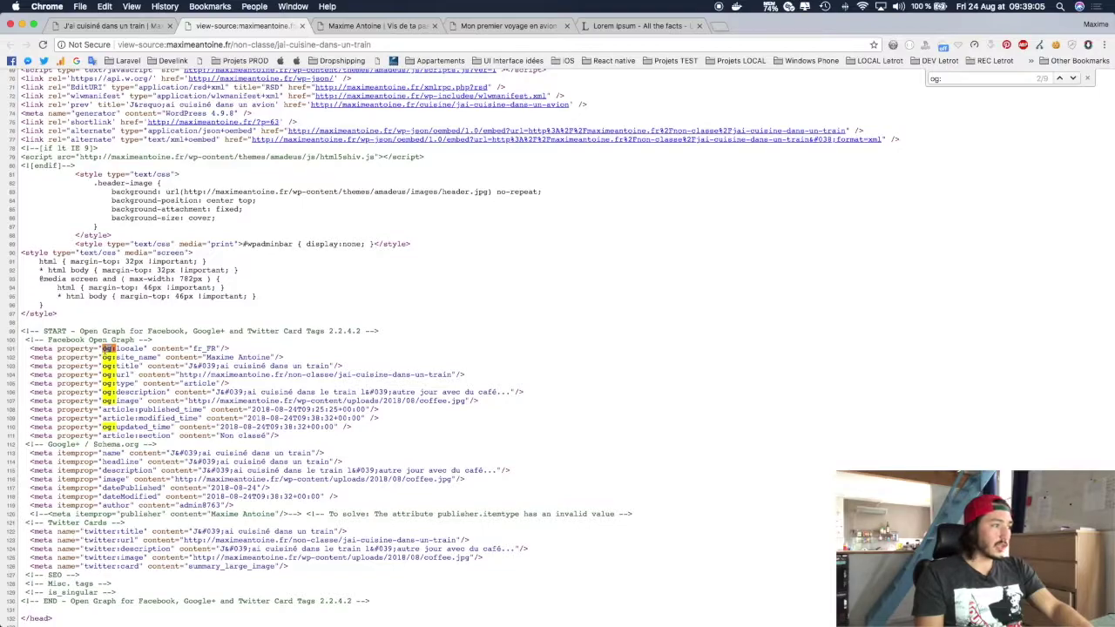
pyautogui.doubleClick(131, 348)
pyautogui.doubleClick(203, 348)
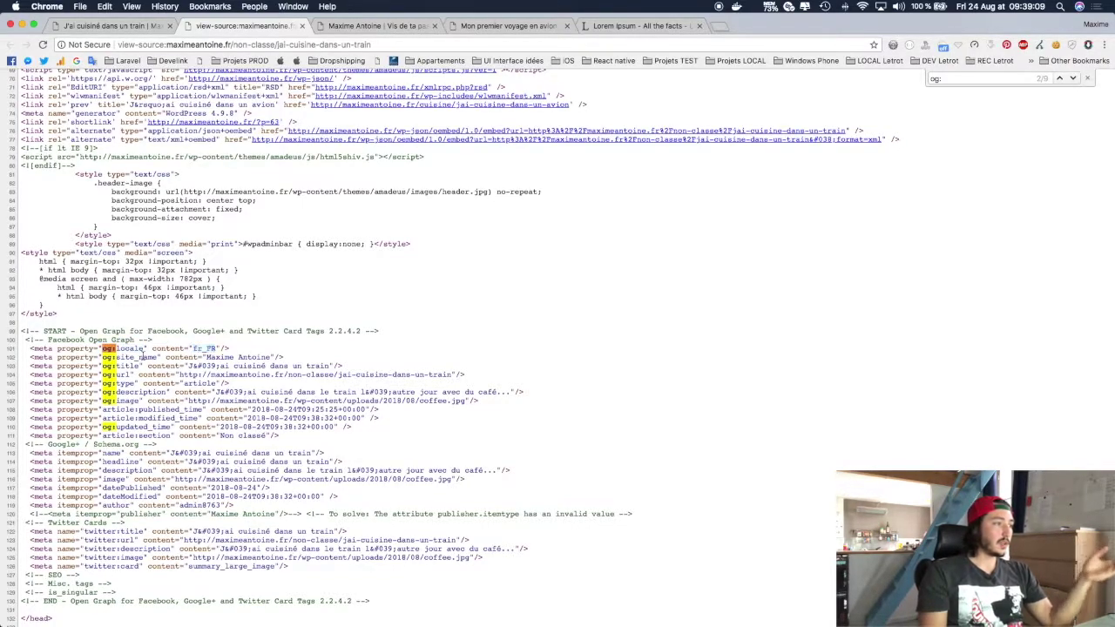
pyautogui.doubleClick(131, 358)
pyautogui.doubleClick(246, 358)
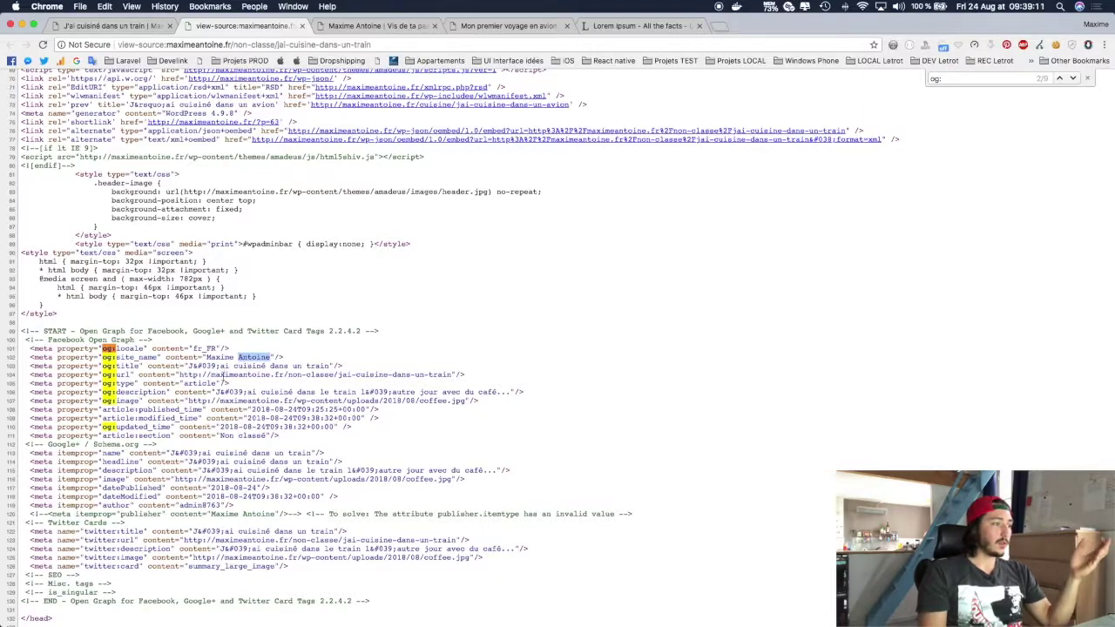
pyautogui.moveTo(190, 368); pyautogui.dragTo(252, 375)
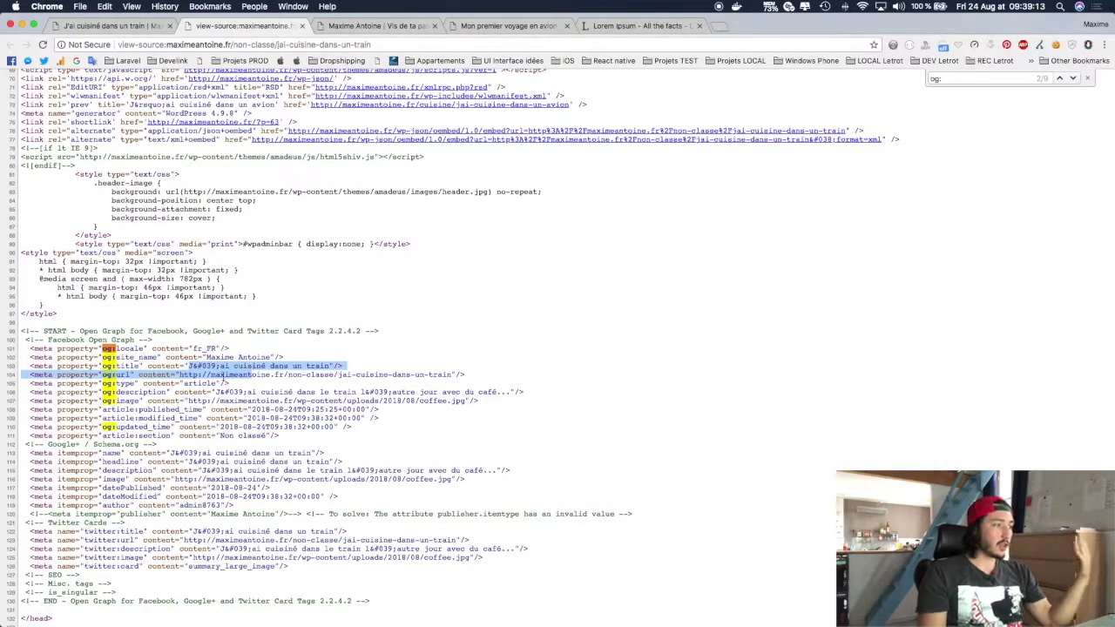
pyautogui.click(223, 375)
pyautogui.doubleClick(203, 383)
pyautogui.moveTo(209, 392); pyautogui.dragTo(497, 390)
pyautogui.moveTo(241, 401); pyautogui.dragTo(468, 399)
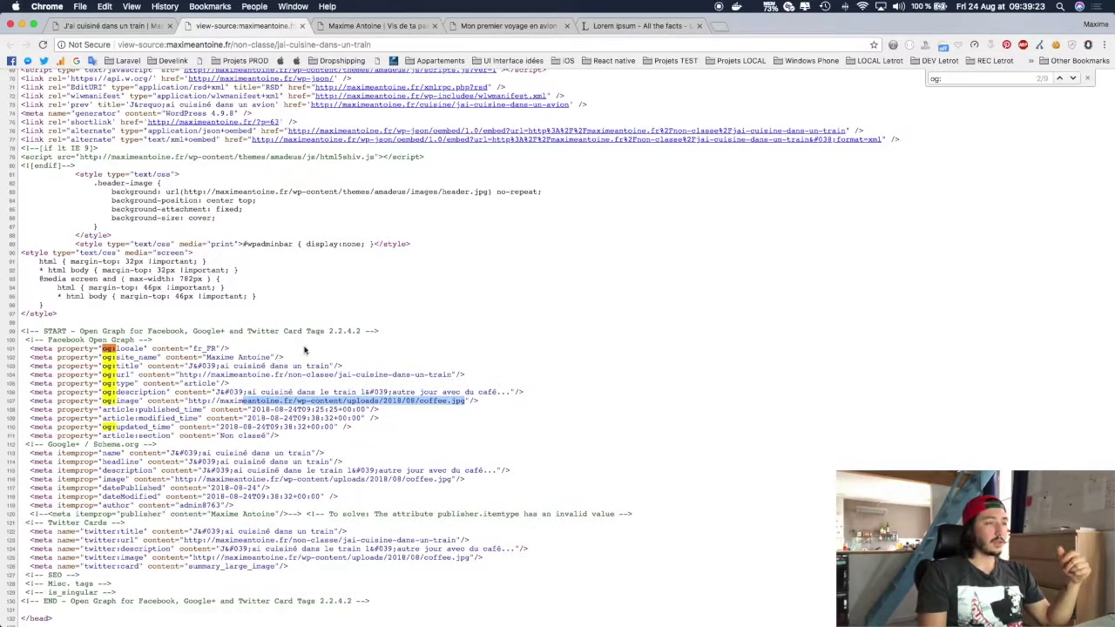
# Copy the published article's web address and open twitter.com in a new browser tab.
pyautogui.click(149, 26)
pyautogui.click(233, 45)
pyautogui.press('super+c')
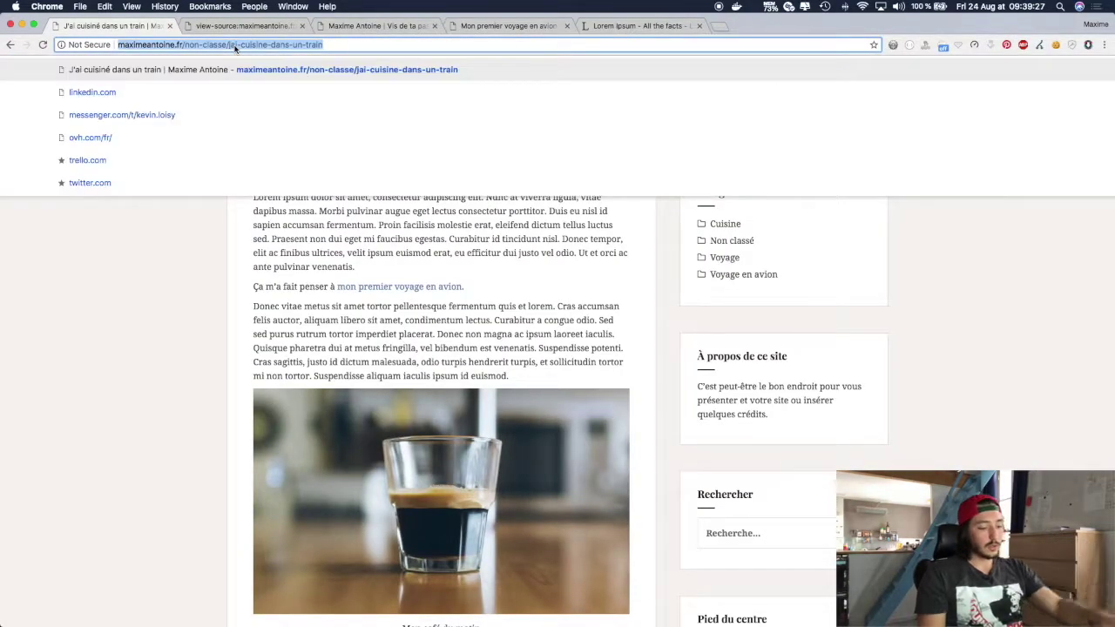
pyautogui.click(719, 26)
pyautogui.write('twitter.com')
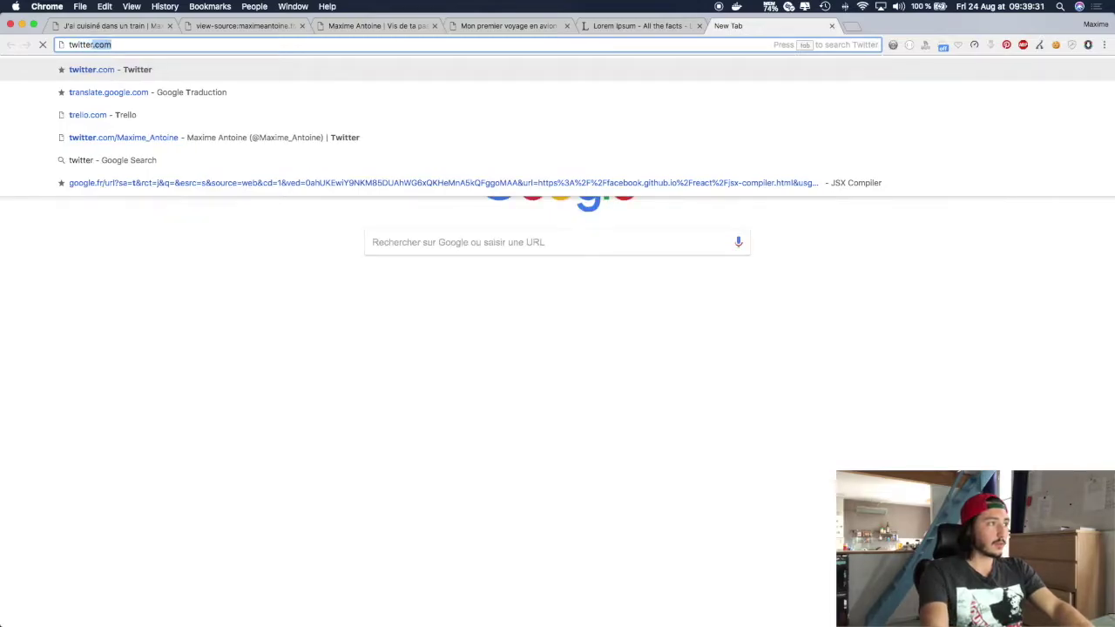
pyautogui.press('Return')
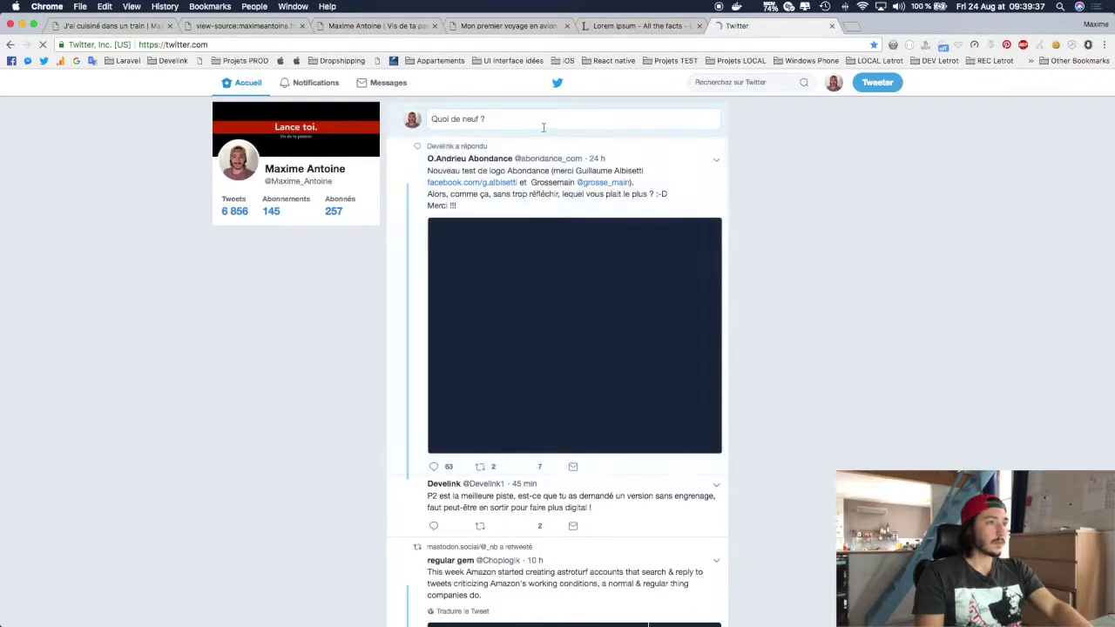
# Post a tweet containing only the copied article address.
pyautogui.click(540, 121)
pyautogui.press('super+v')
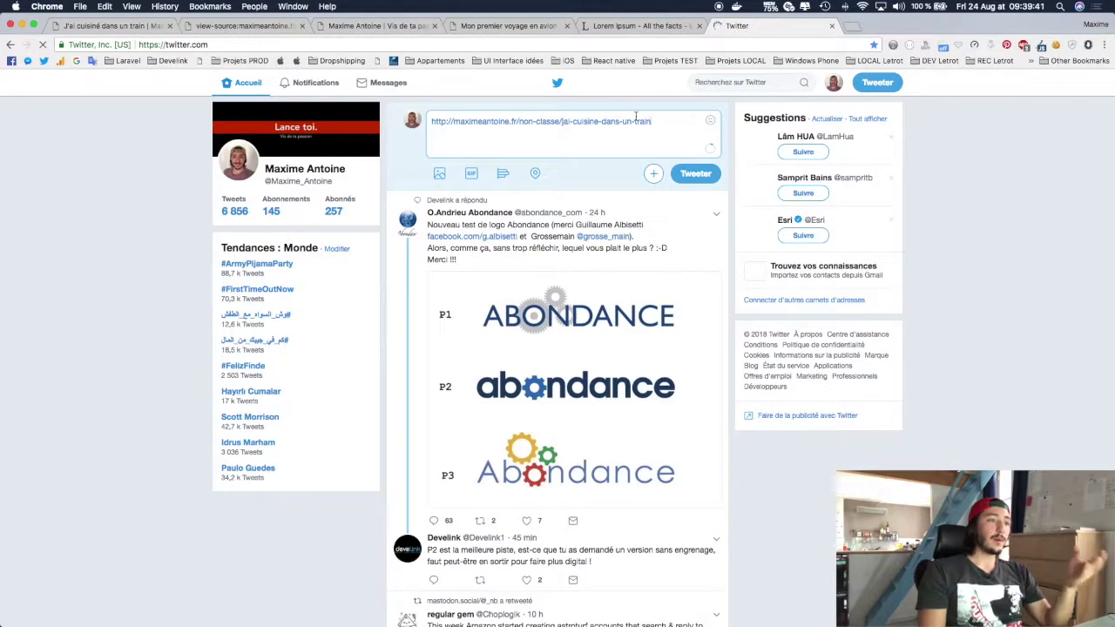
pyautogui.click(694, 174)
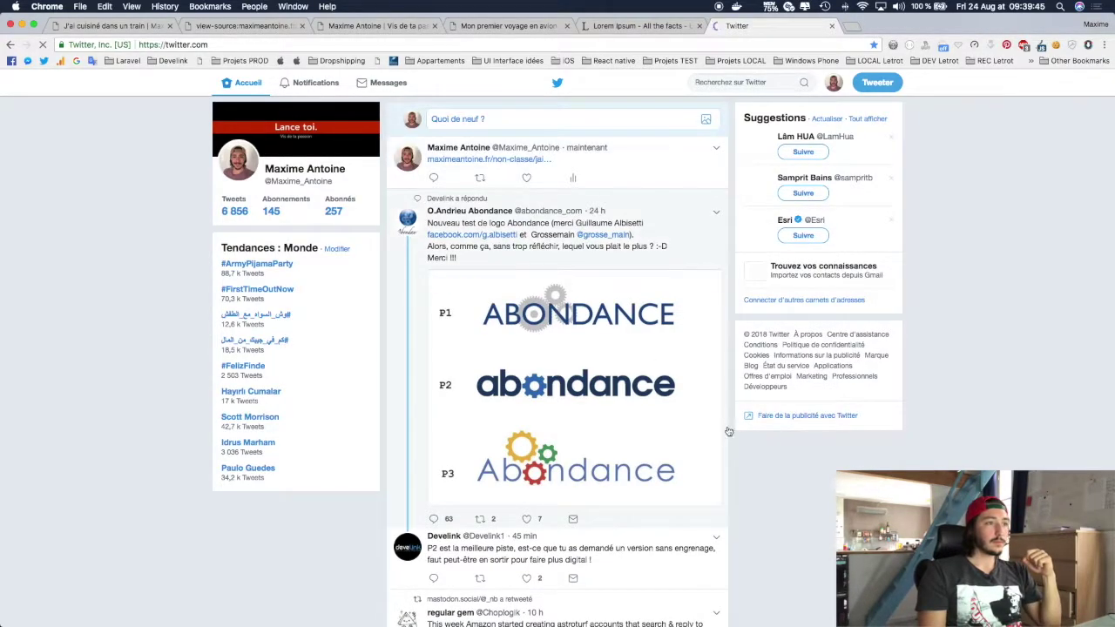
# Open the account's own Twitter profile and check the image, title and description on the new tweet's preview card.
pyautogui.click(716, 149)
pyautogui.click(716, 151)
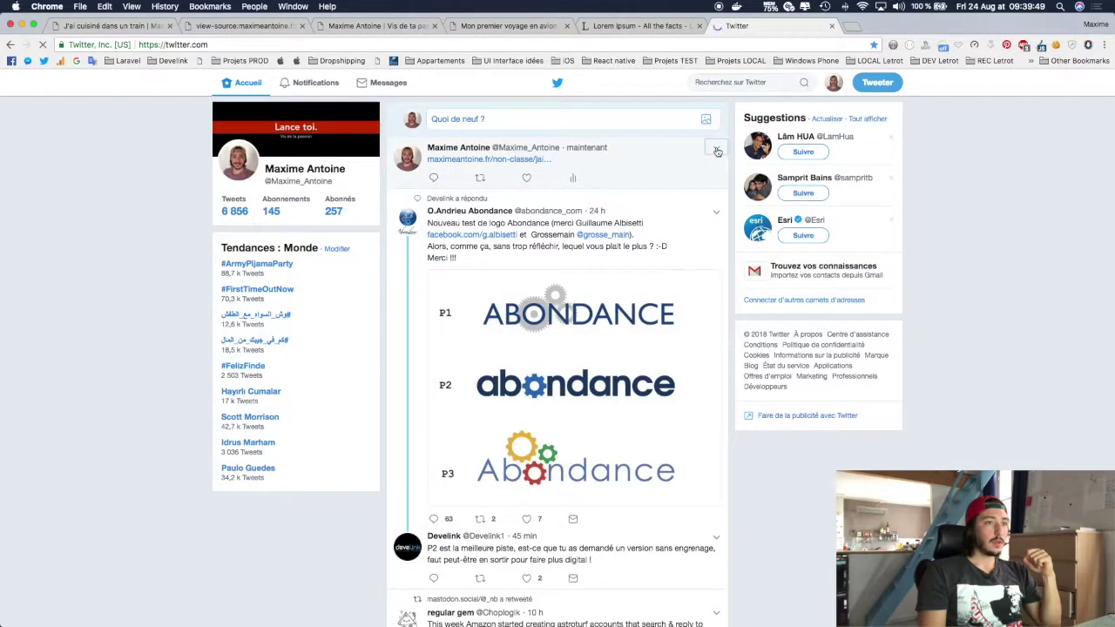
pyautogui.click(834, 82)
pyautogui.click(769, 151)
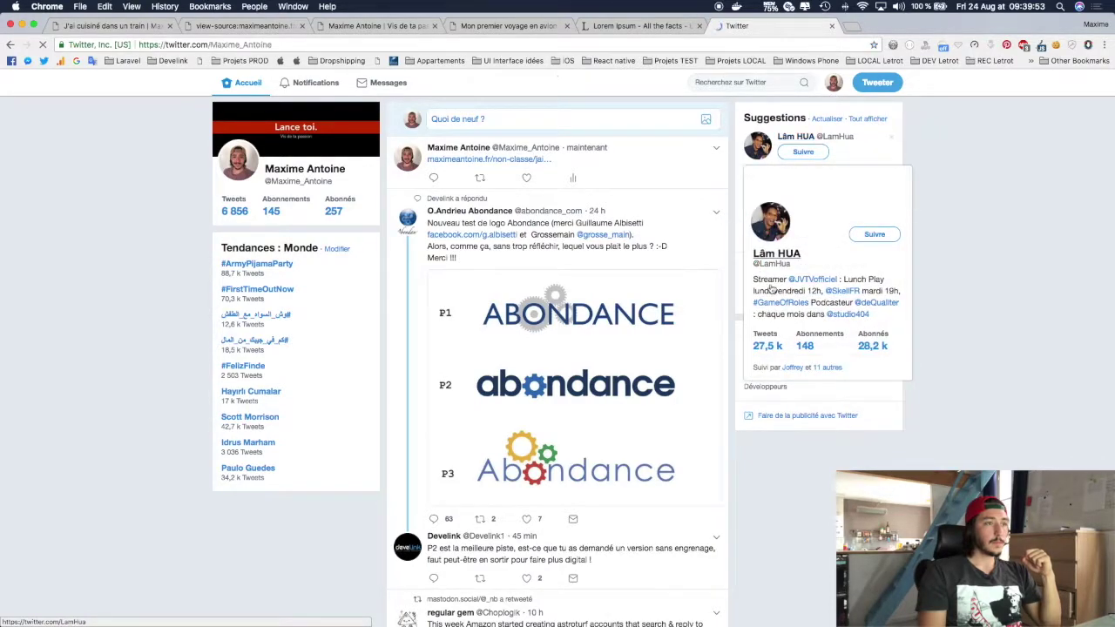
pyautogui.scroll(-4, 336, 339)
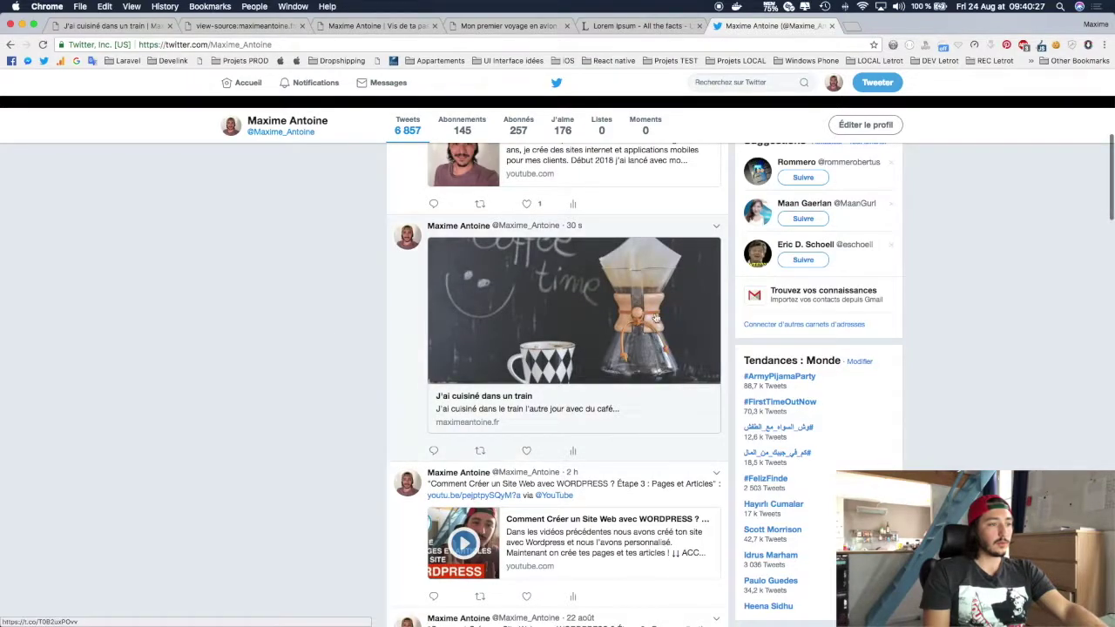
pyautogui.scroll(1, 627, 319)
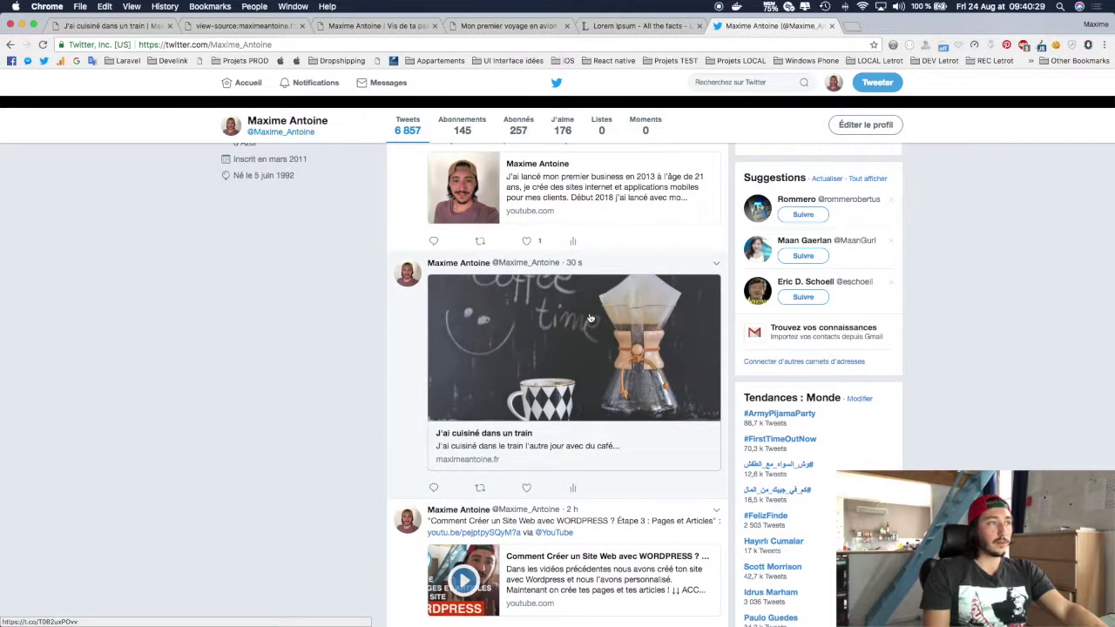
# Go back to the WordPress article editor and check the Open Graph image and description fields against the tweet card.
pyautogui.click(113, 25)
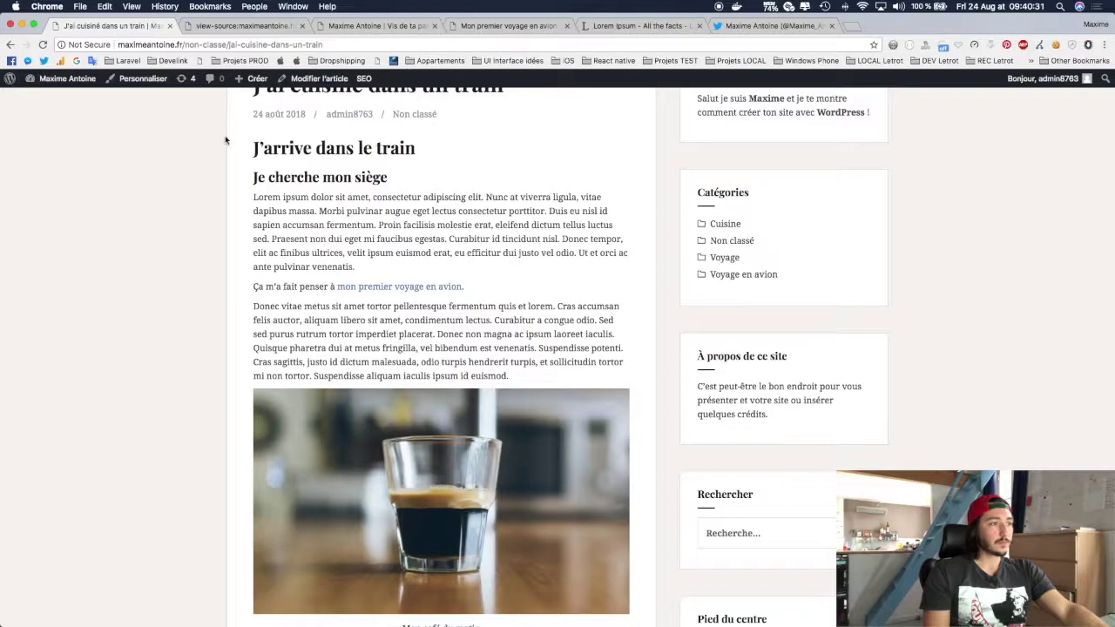
pyautogui.scroll(-10, 221, 210)
pyautogui.hscroll(-5, 221, 210)
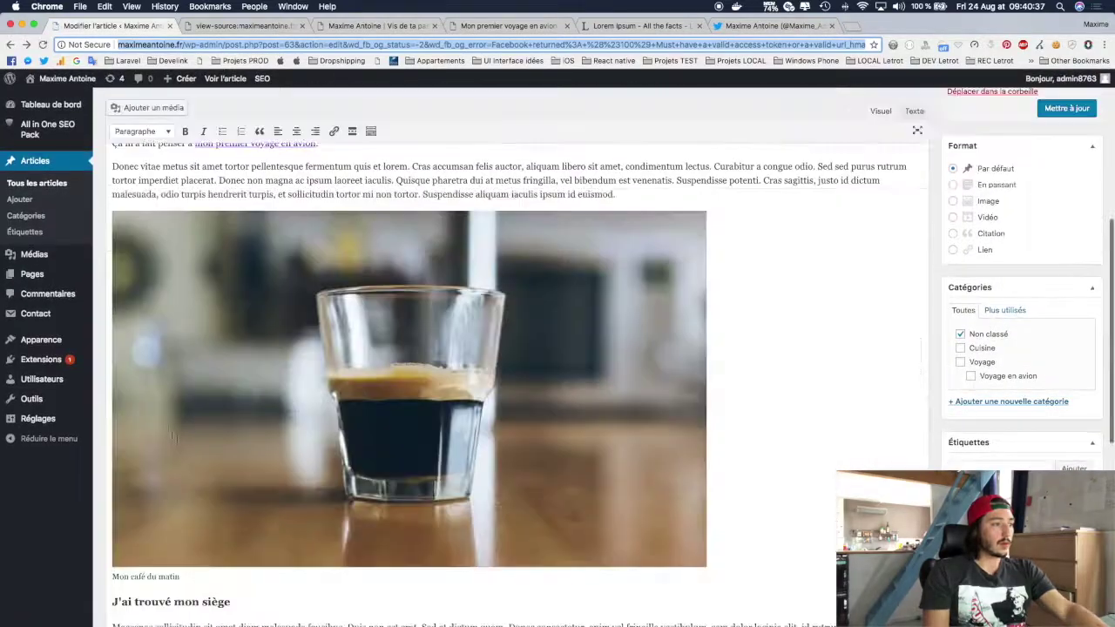
pyautogui.scroll(-5, 122, 461)
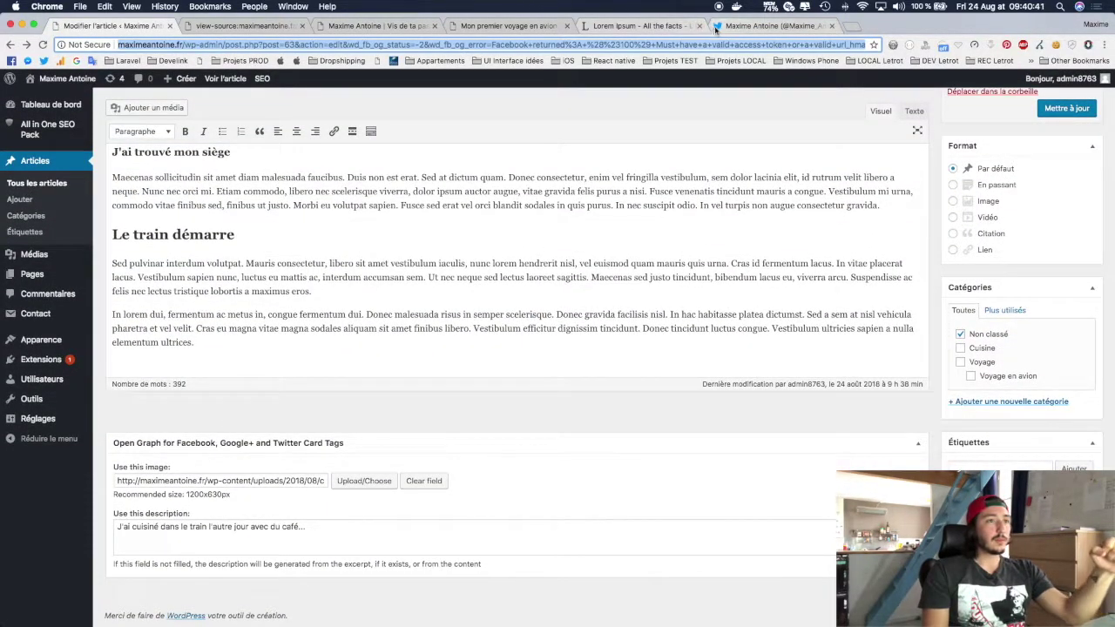
# Delete the test tweet about the train article from the Twitter profile, and return to the WordPress article editor.
pyautogui.click(716, 28)
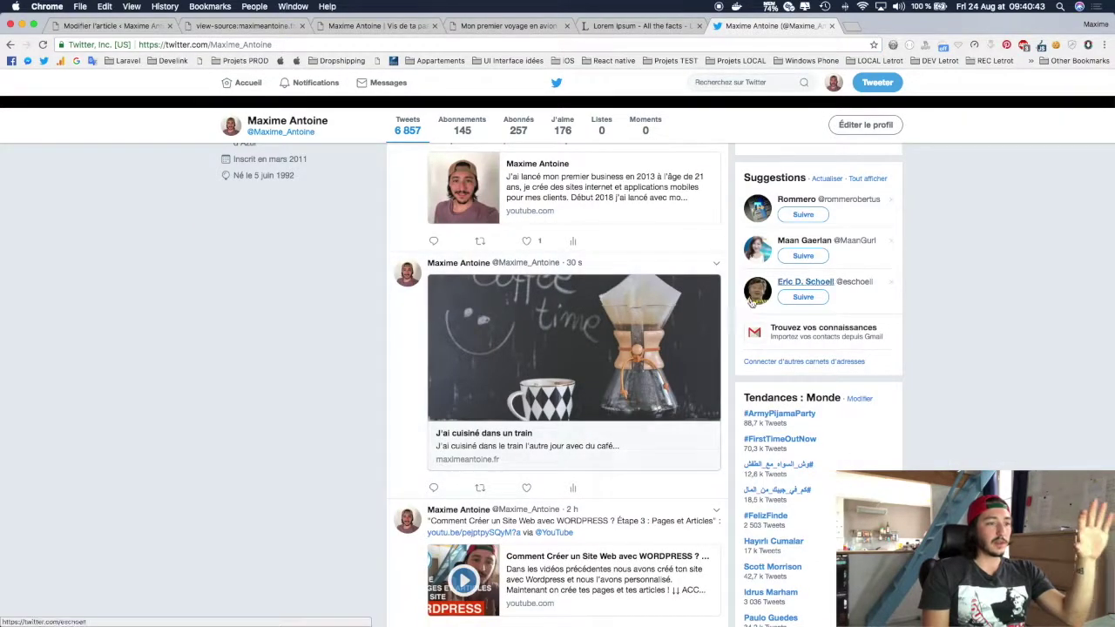
pyautogui.click(716, 263)
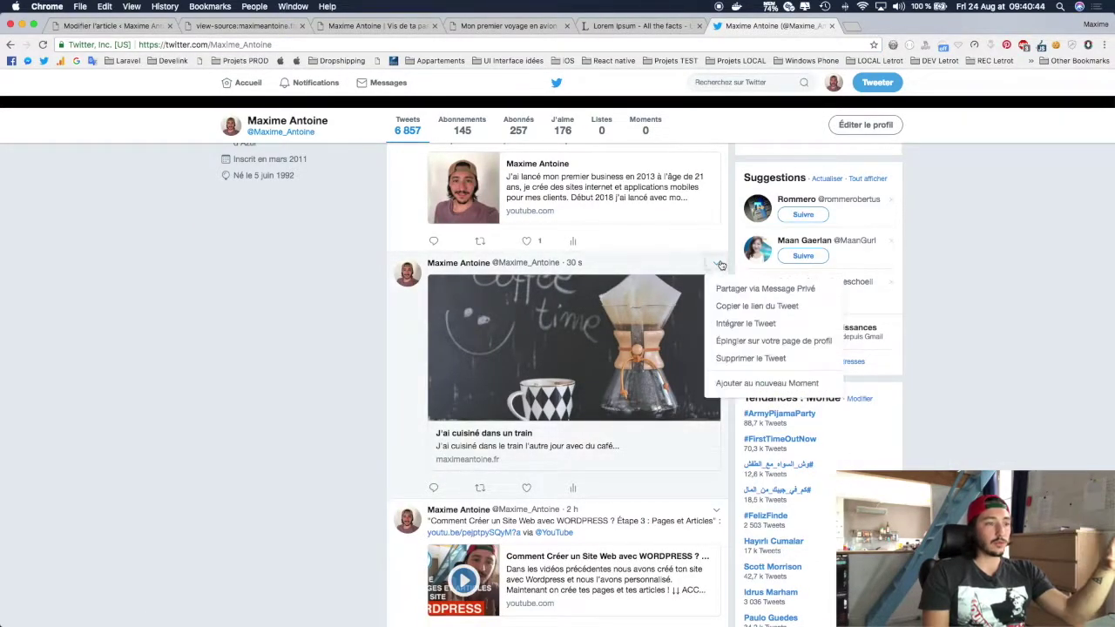
pyautogui.click(734, 360)
pyautogui.click(671, 394)
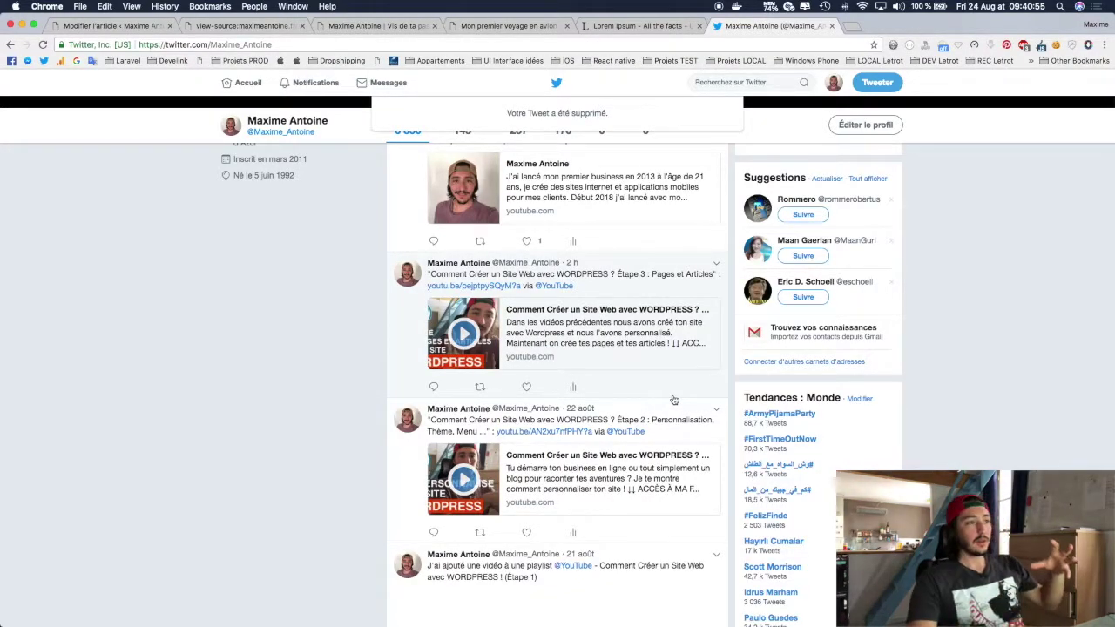
pyautogui.click(151, 27)
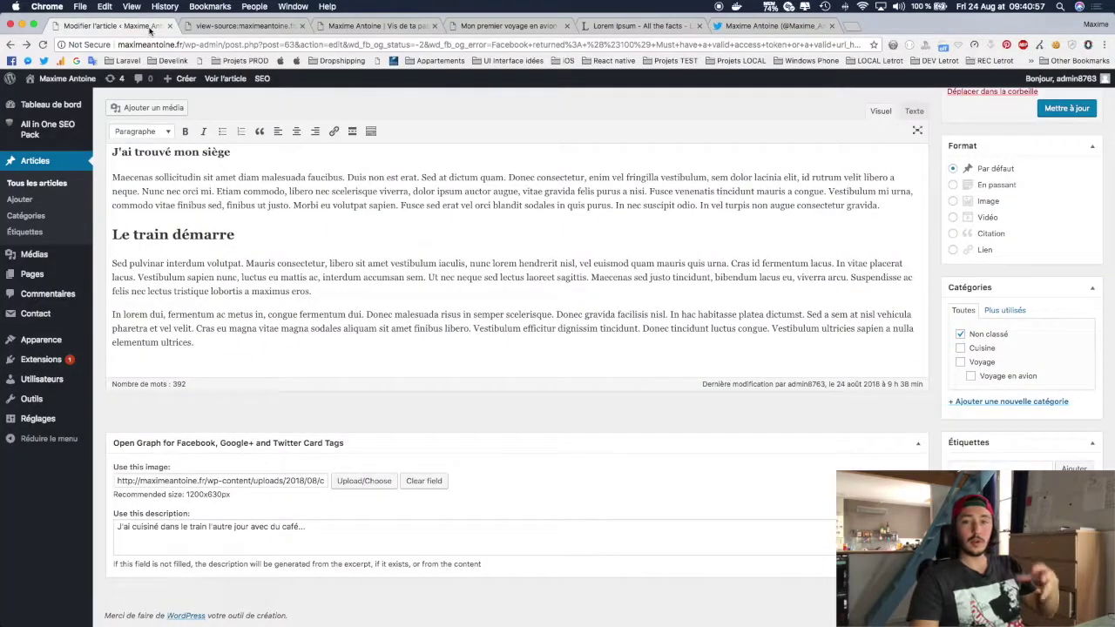